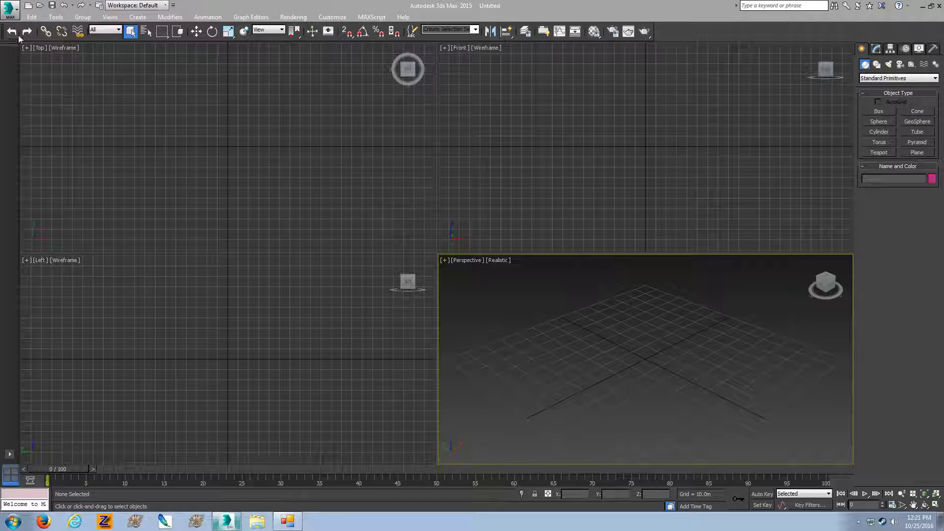
# Start importing a file and browse to the Desktop folder
pyautogui.click(8, 6)
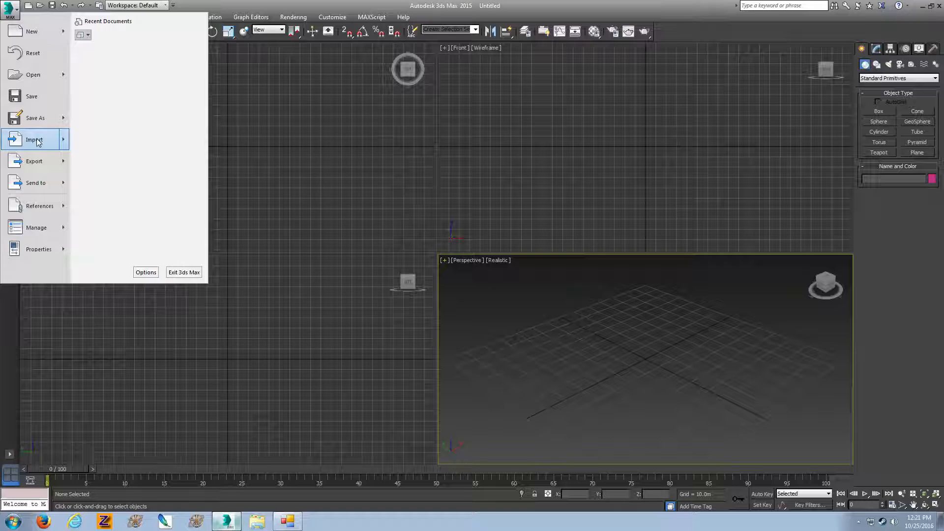
pyautogui.click(37, 141)
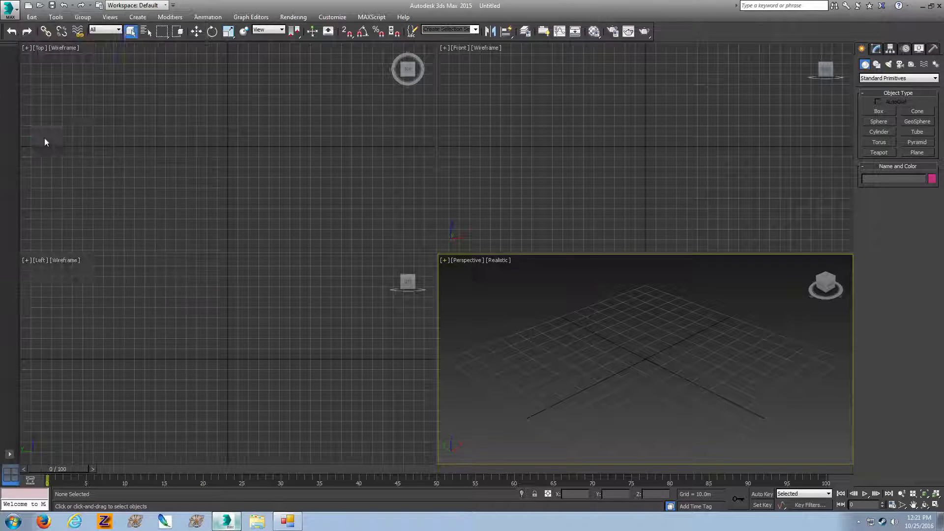
pyautogui.click(427, 186)
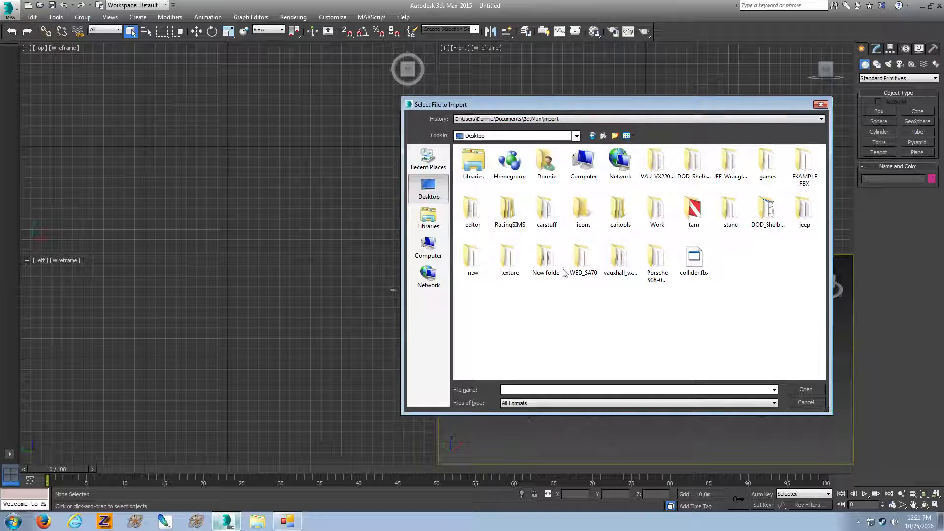
pyautogui.doubleClick(806, 217)
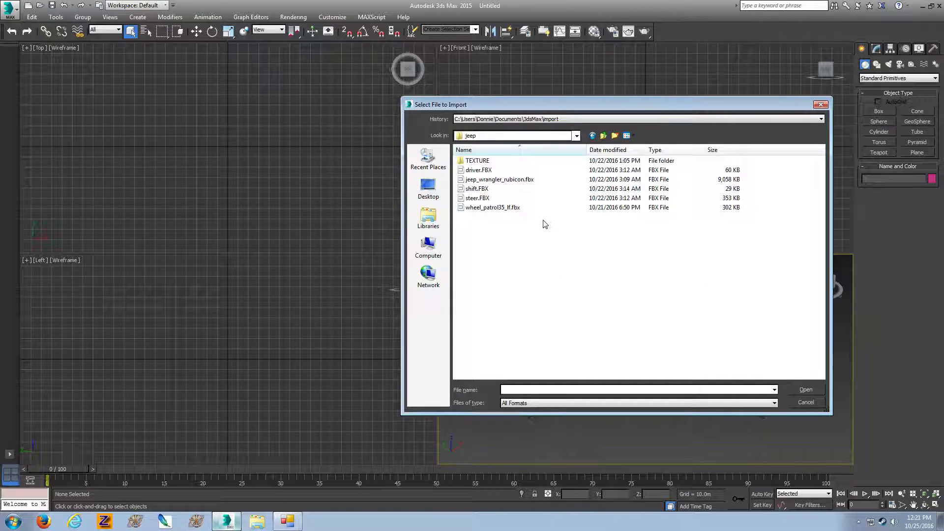
pyautogui.click(592, 135)
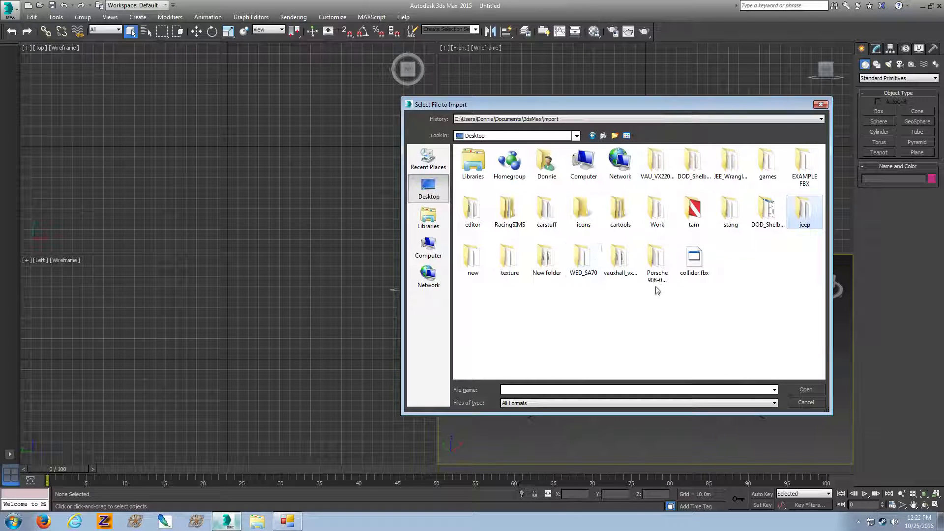
pyautogui.click(757, 288)
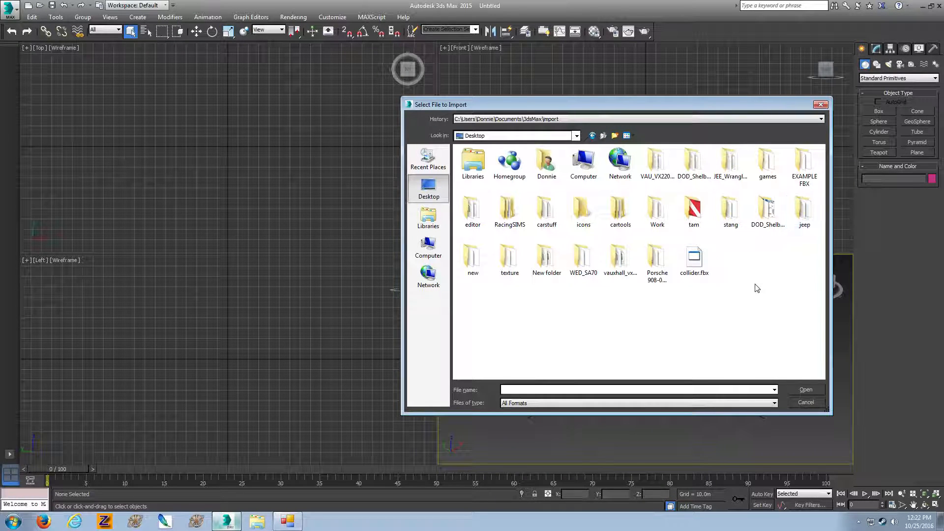
pyautogui.doubleClick(731, 162)
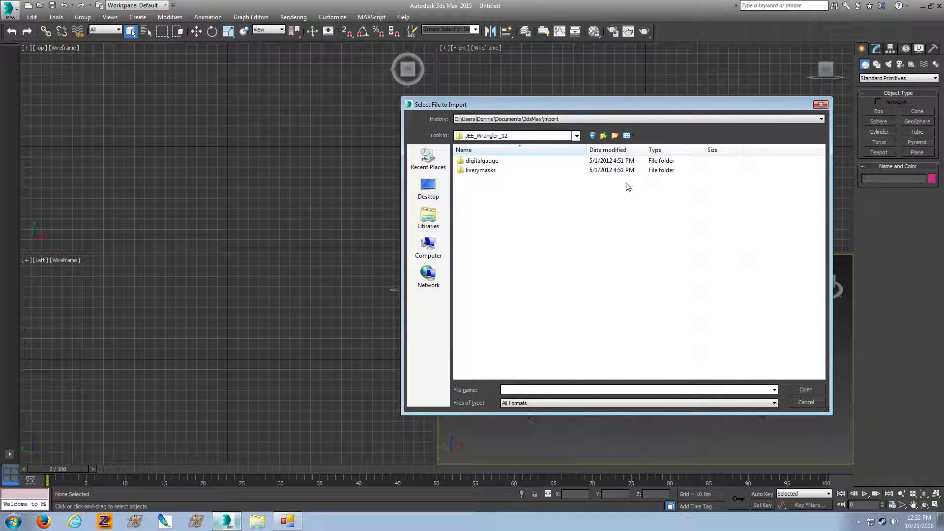
pyautogui.click(603, 136)
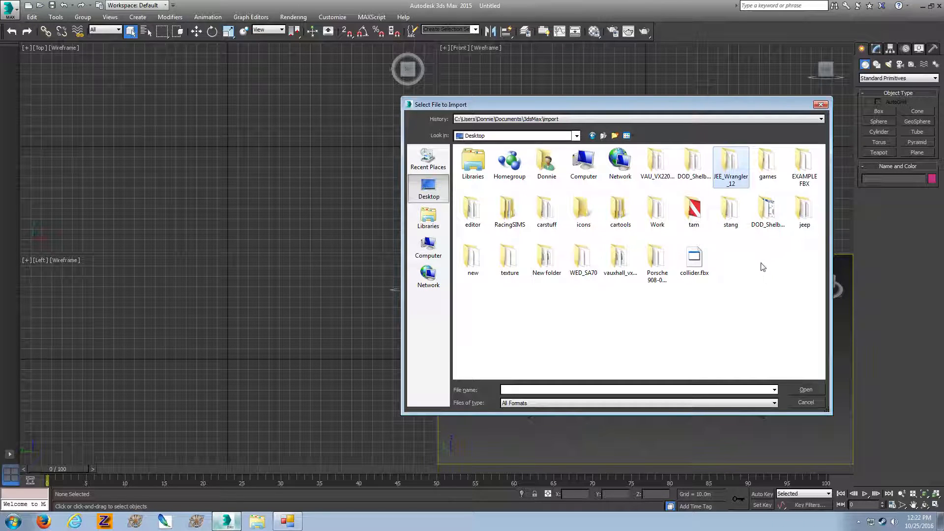
# Import cpit.obj from the DOD_ShelbyOmniGLHS_86 folder with the existing OBJ import options
pyautogui.doubleClick(767, 211)
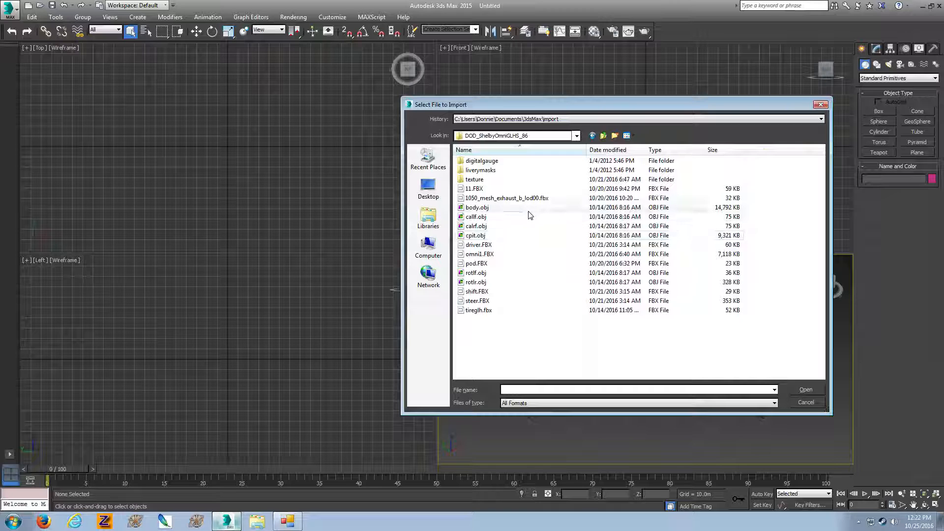
pyautogui.doubleClick(515, 238)
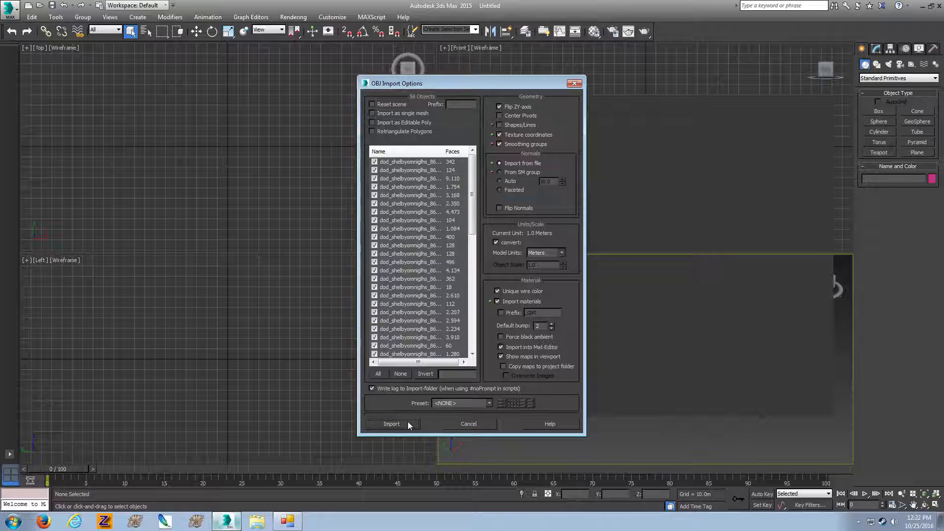
pyautogui.click(408, 421)
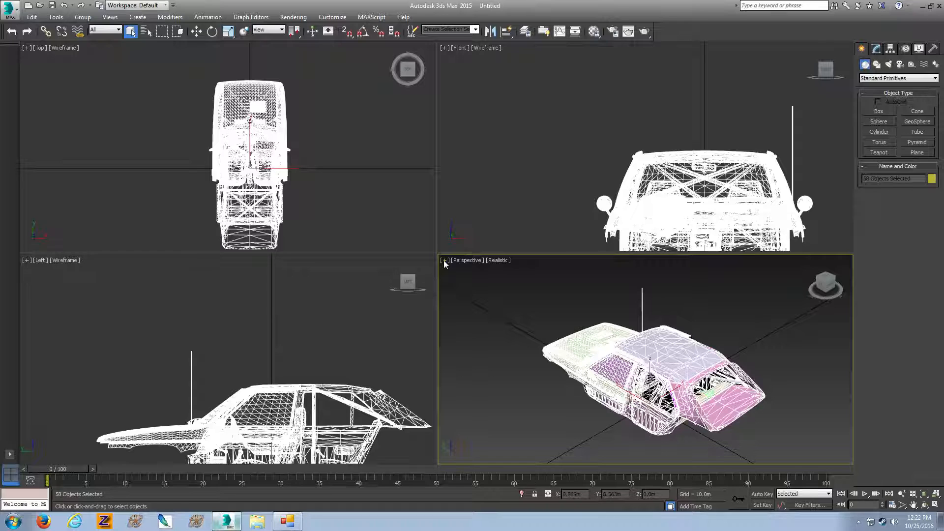
# Maximize the Perspective viewport and delete the roof panel of the imported car
pyautogui.click(443, 261)
pyautogui.click(458, 272)
pyautogui.click(593, 168)
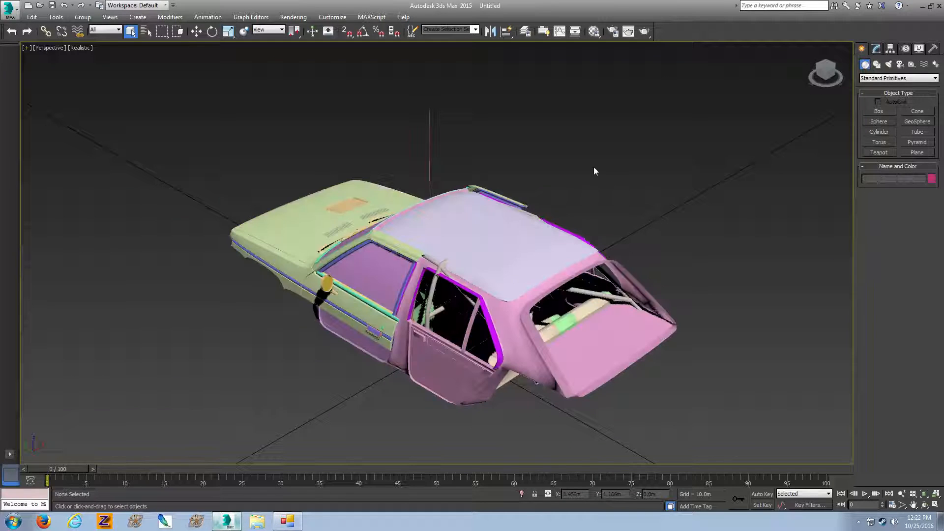
pyautogui.moveTo(827, 73); pyautogui.dragTo(848, 64)
pyautogui.scroll(3, 445, 281)
pyautogui.click(596, 214)
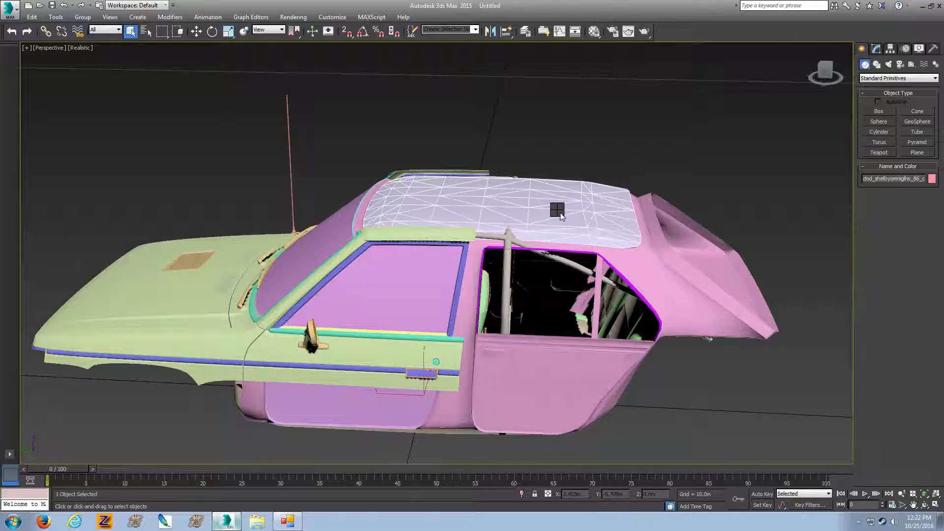
pyautogui.press('Delete')
# Select the two objects forming the front passenger seat and isolate them from the rest of the car
pyautogui.moveTo(826, 72); pyautogui.dragTo(811, 95)
pyautogui.scroll(5, 524, 179)
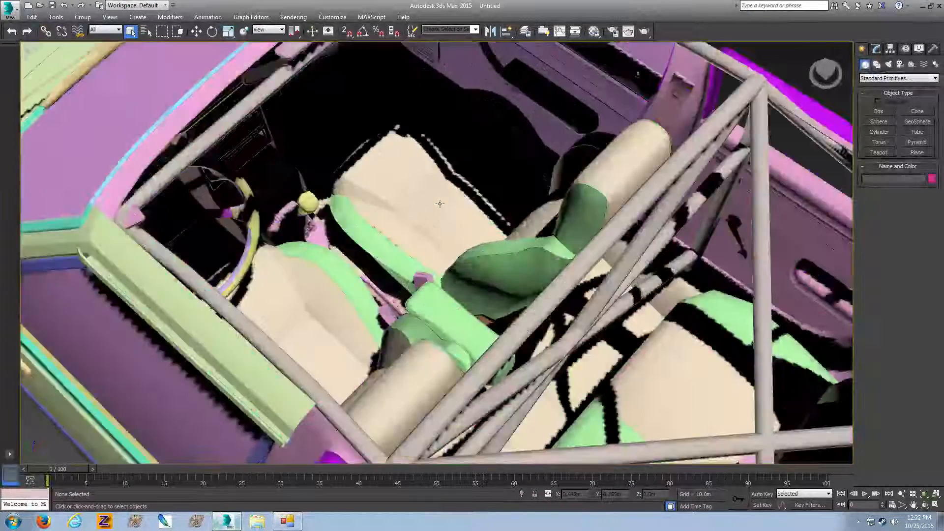
pyautogui.click(391, 246)
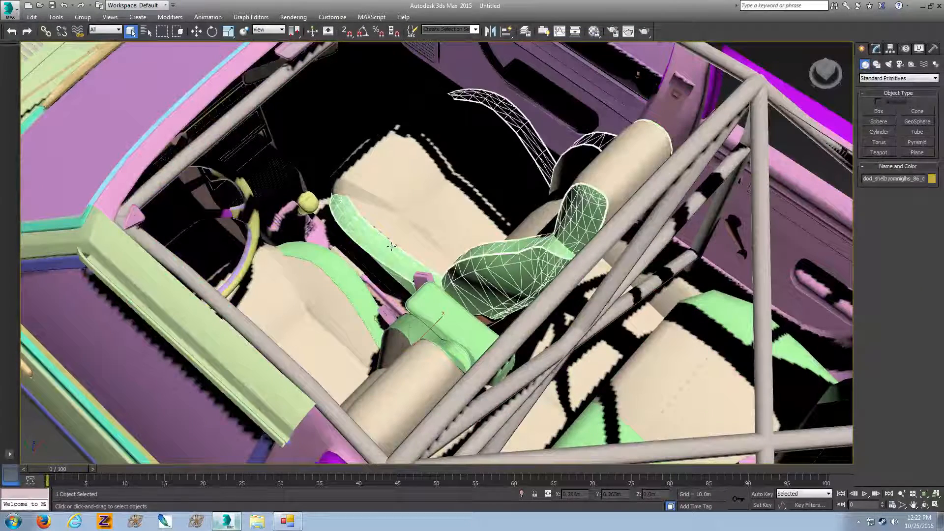
pyautogui.keyDown('ctrl'); pyautogui.click(449, 230); pyautogui.keyUp('ctrl')
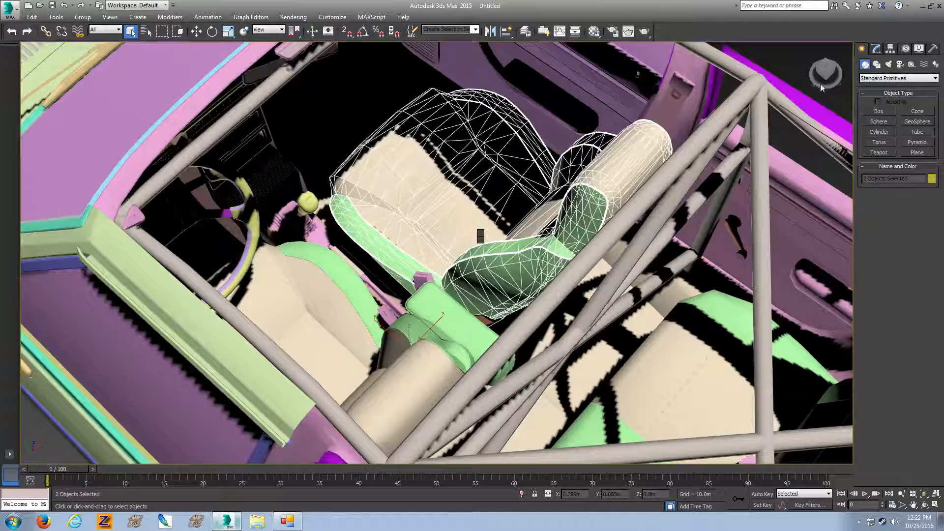
pyautogui.hotkey('alt', 'q')
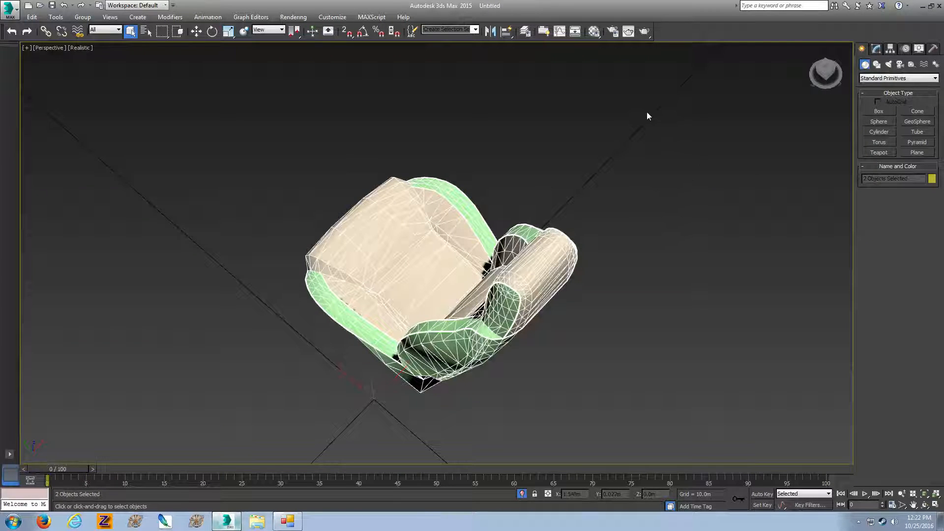
# Examine the isolated seat from the front, checking its outer trim object
pyautogui.click(828, 77)
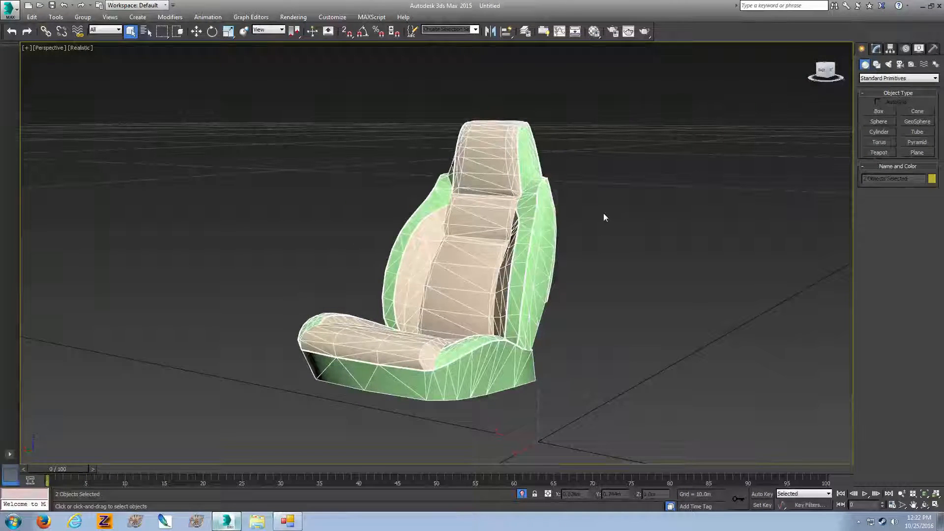
pyautogui.click(566, 81)
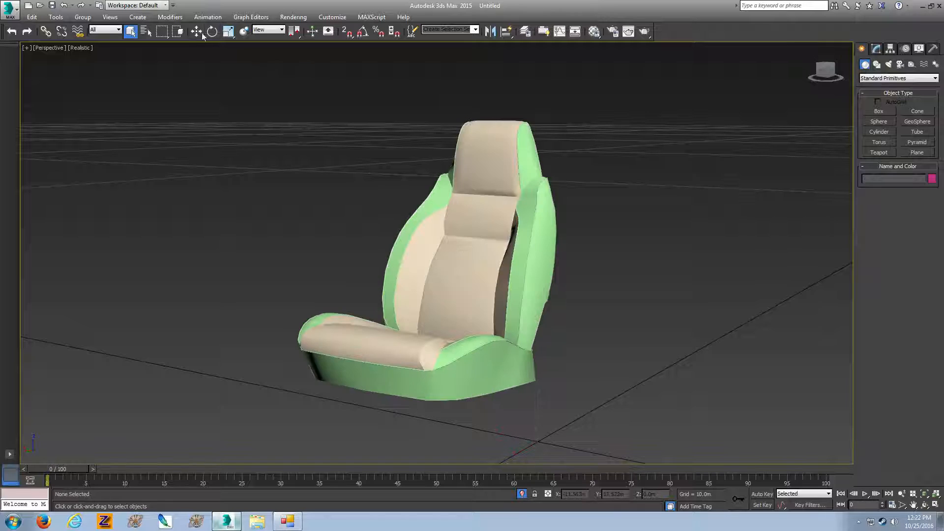
pyautogui.click(197, 32)
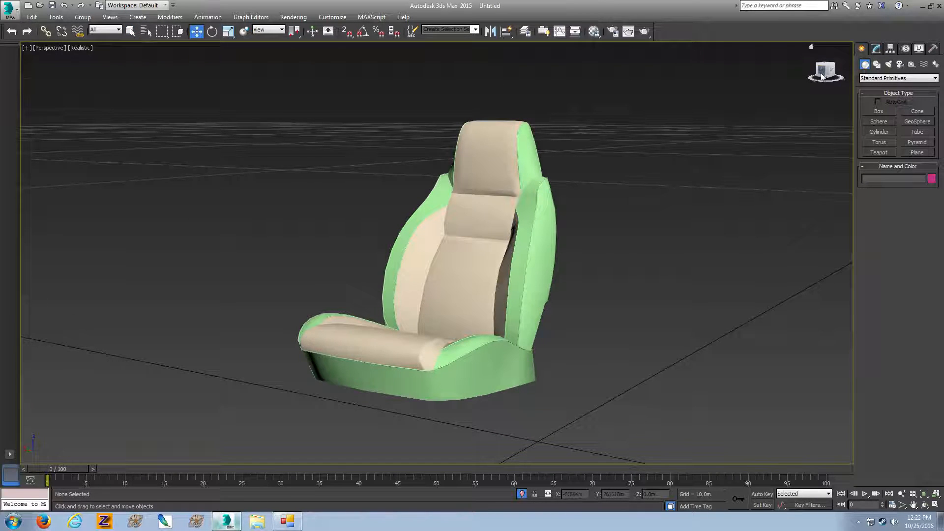
pyautogui.moveTo(823, 76); pyautogui.dragTo(831, 86)
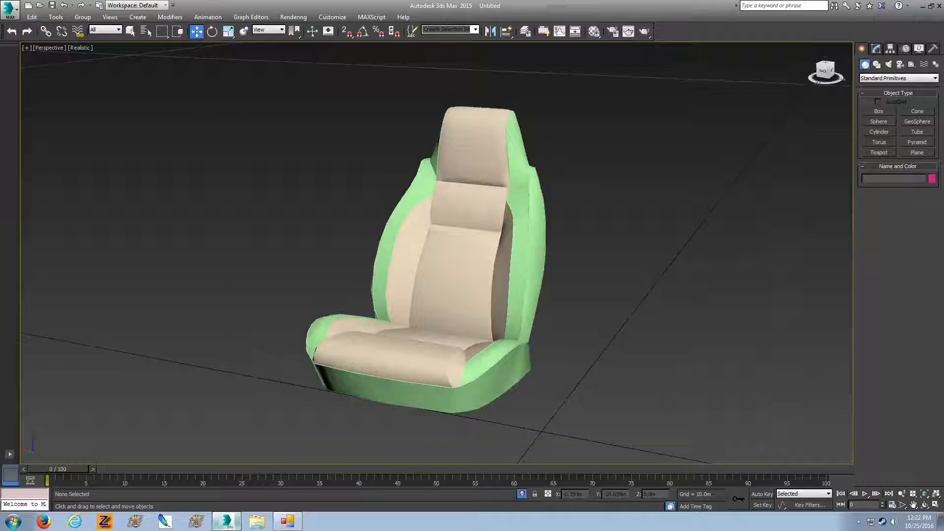
pyautogui.click(524, 228)
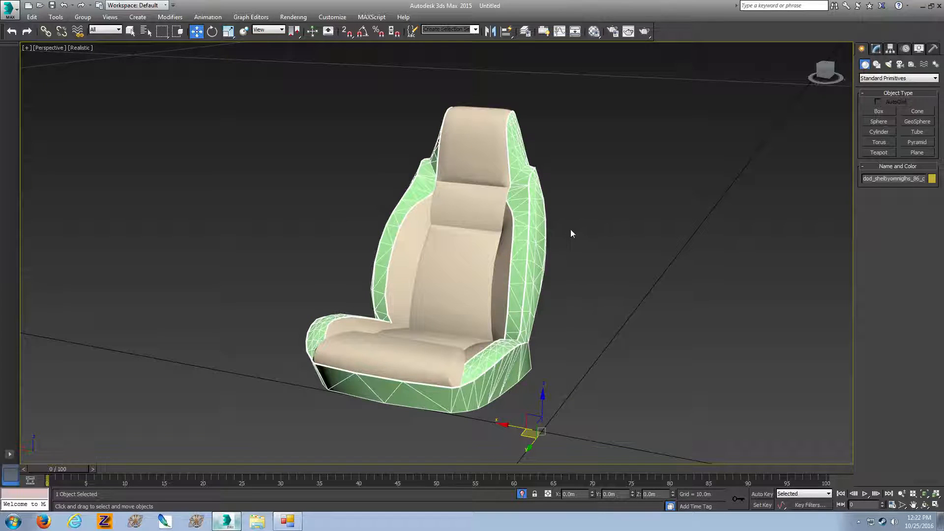
pyautogui.click(574, 230)
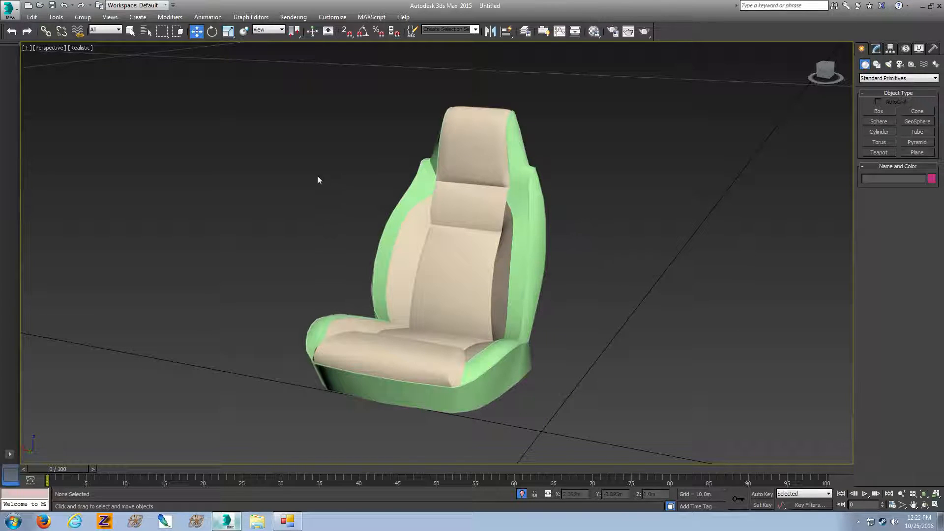
# Select both seat objects and export them to the Desktop as an FBX file named seat, keeping the existing export options
pyautogui.moveTo(641, 424); pyautogui.dragTo(642, 424)
pyautogui.click(11, 11)
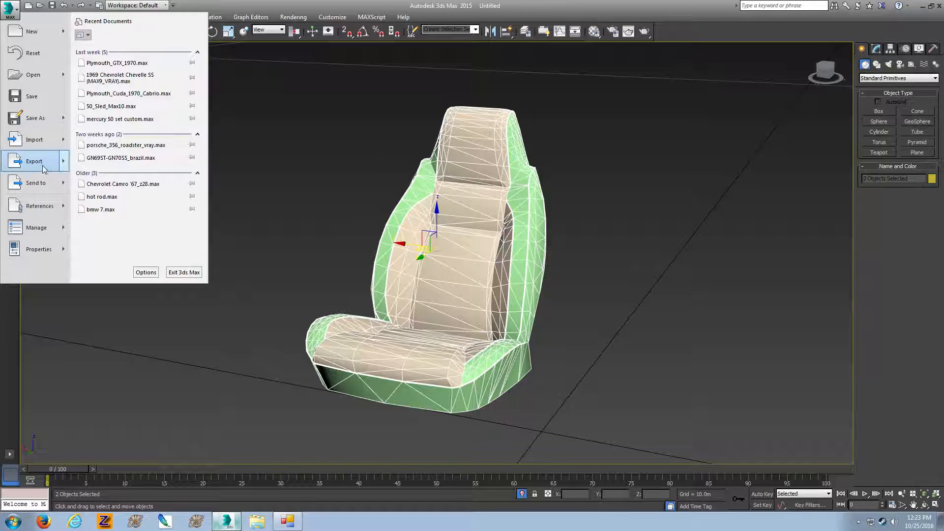
pyautogui.moveTo(43, 161)
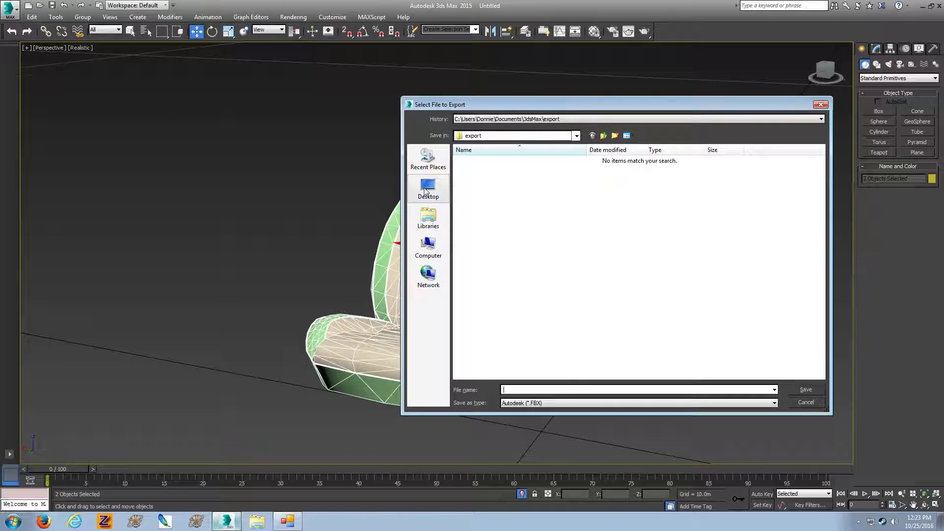
pyautogui.click(428, 191)
pyautogui.click(663, 391)
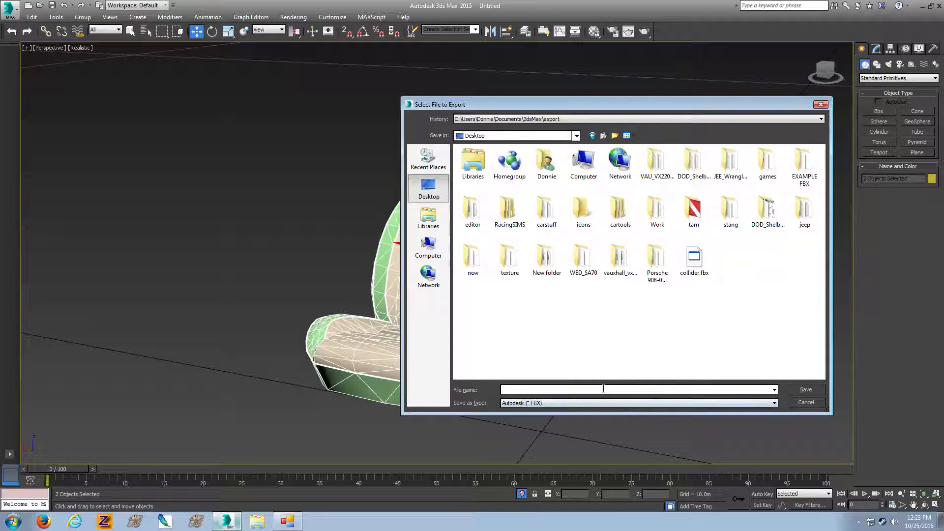
pyautogui.write('seat')
pyautogui.click(801, 391)
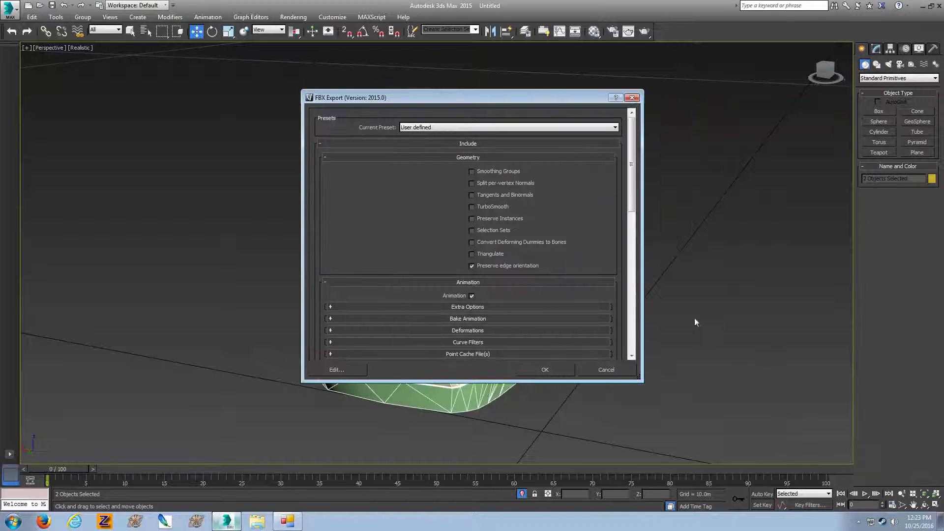
pyautogui.scroll(-10, 559, 278)
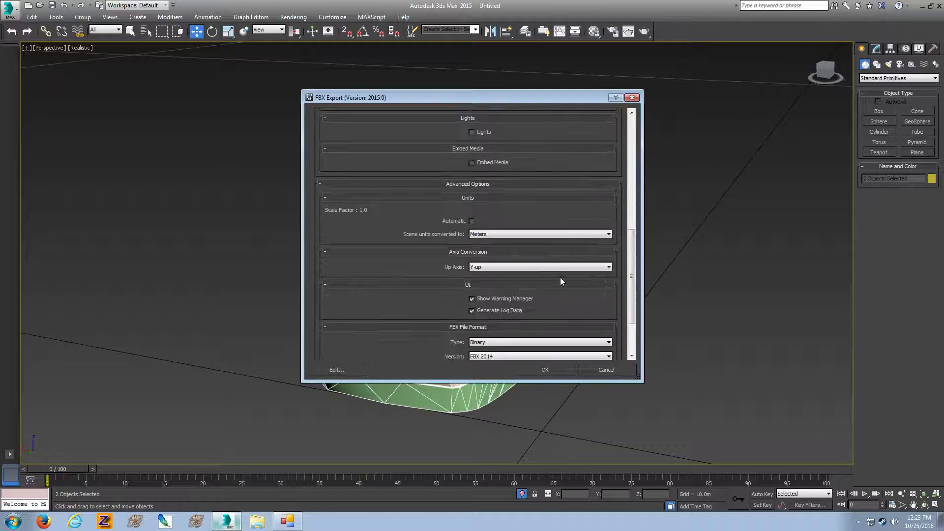
pyautogui.click(564, 369)
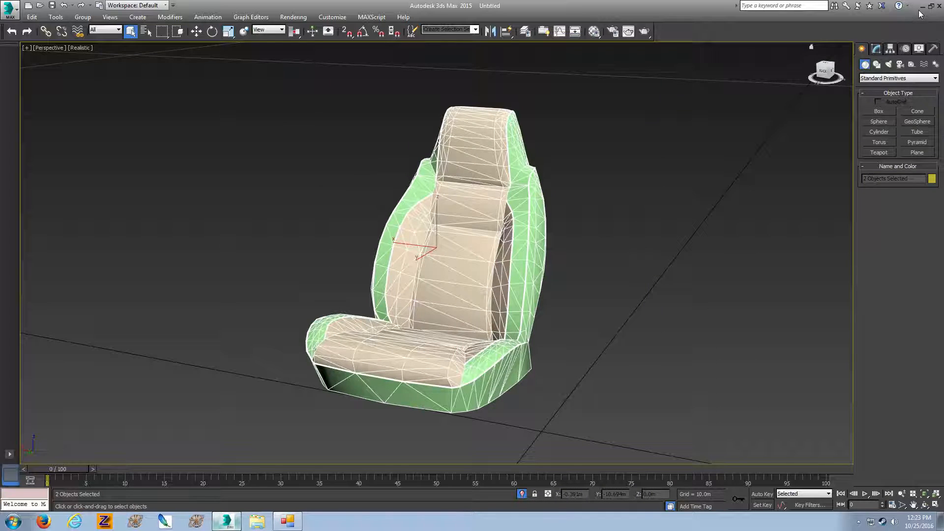
# Switch to ksEditor and open seat.FBX from the Desktop
pyautogui.click(922, 6)
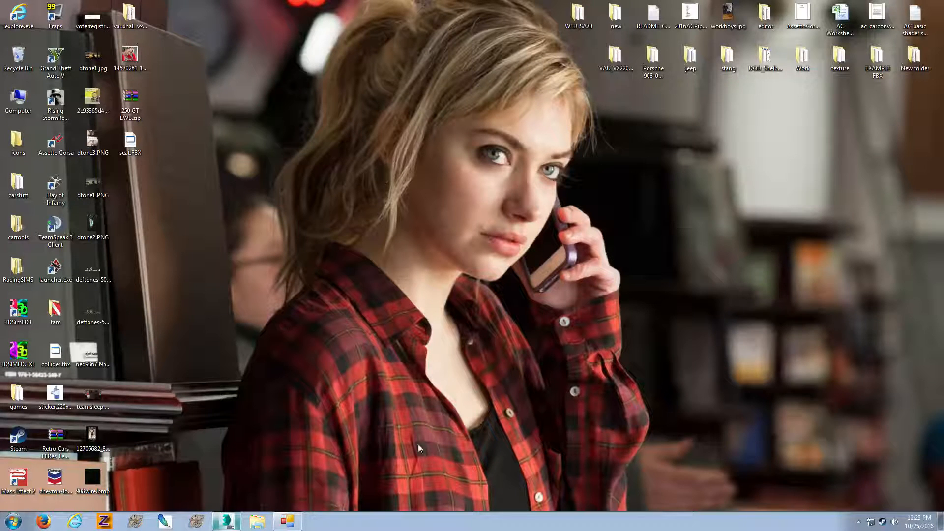
pyautogui.click(287, 521)
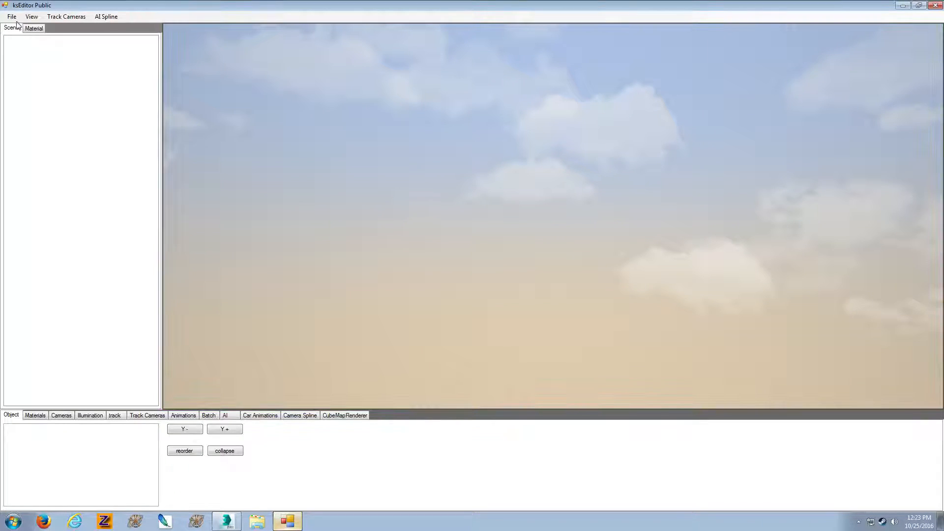
pyautogui.click(12, 17)
pyautogui.click(34, 27)
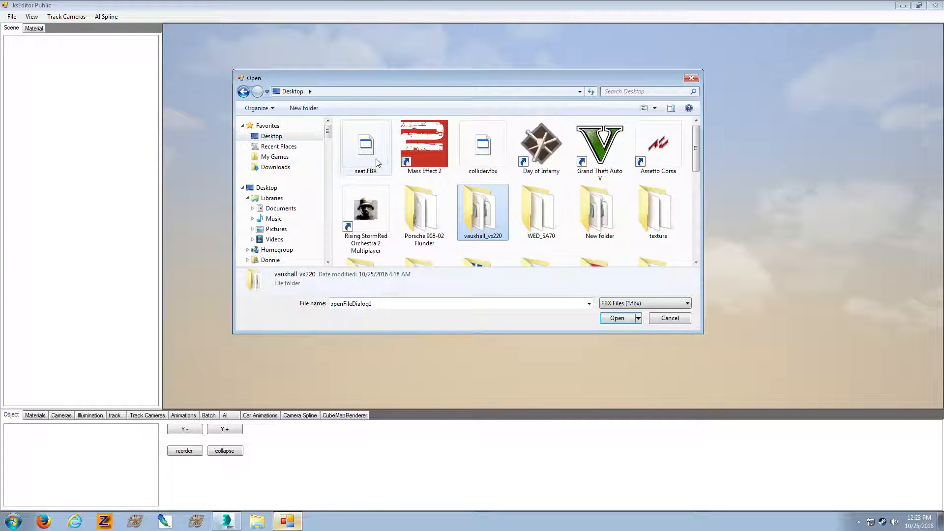
pyautogui.doubleClick(376, 159)
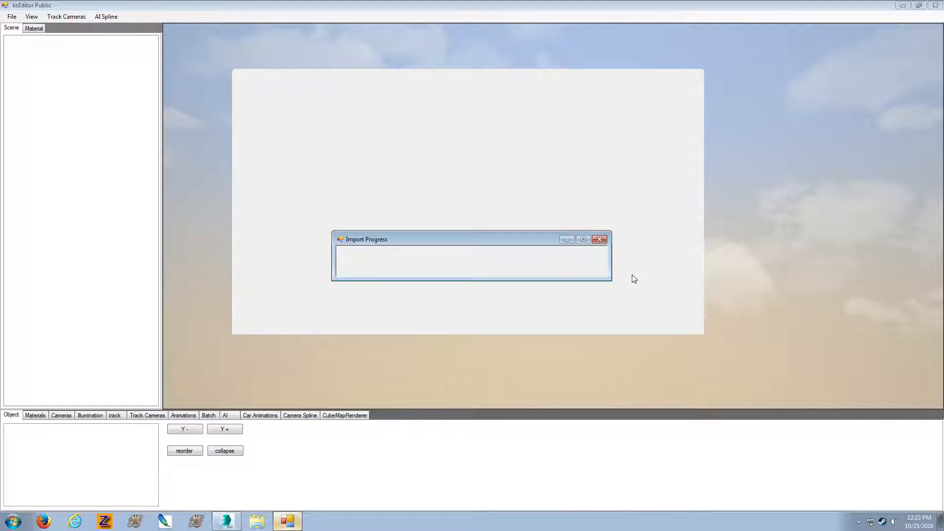
# Select the seat mesh that uses the leather material and change that material's shader to ksPerPixelNM_UVMult
pyautogui.scroll(-6, 632, 274)
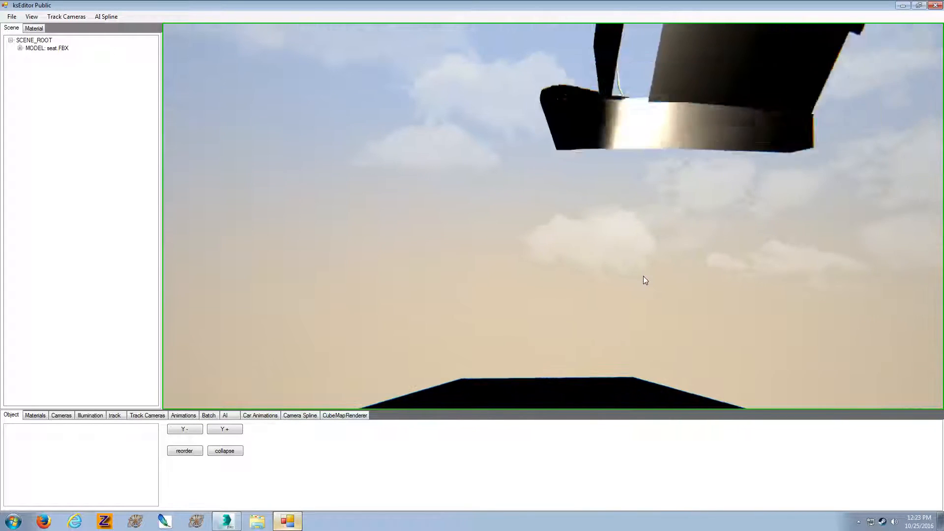
pyautogui.moveTo(643, 276); pyautogui.dragTo(727, 285, button='middle')
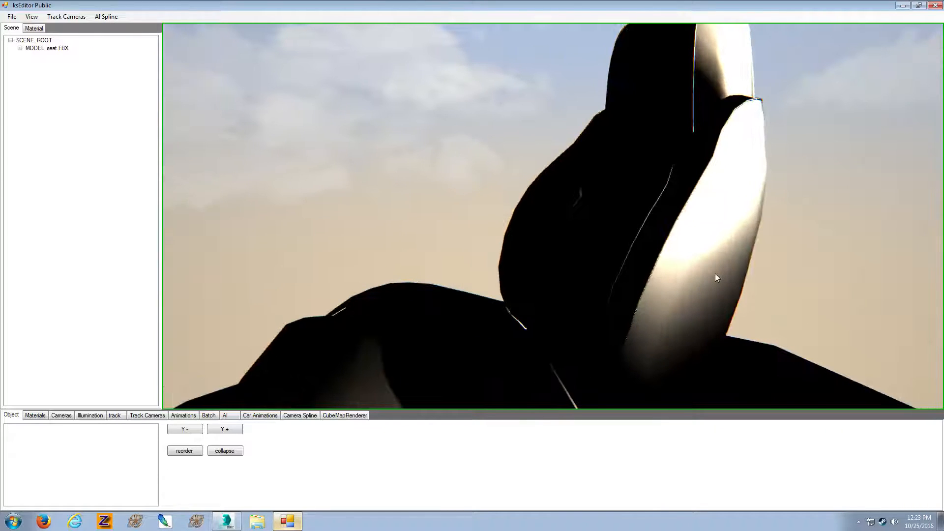
pyautogui.click(716, 273)
pyautogui.click(34, 28)
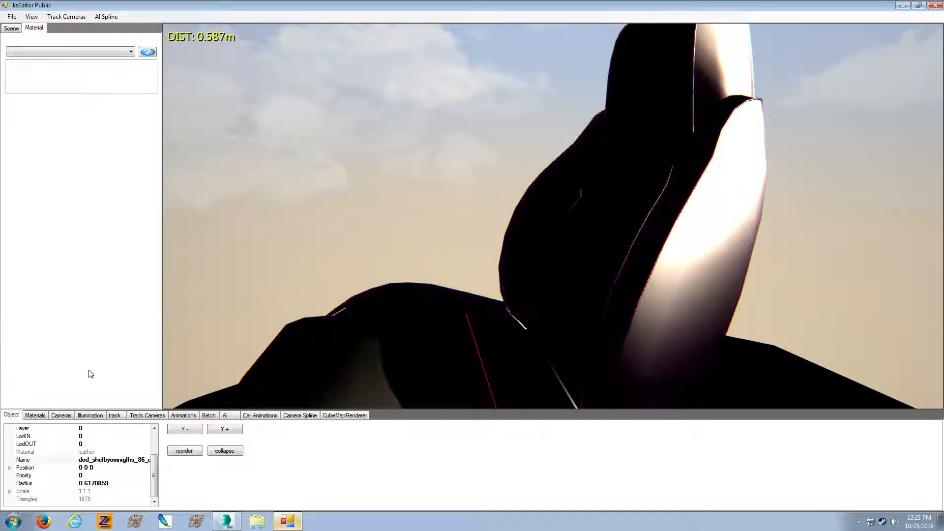
pyautogui.click(36, 416)
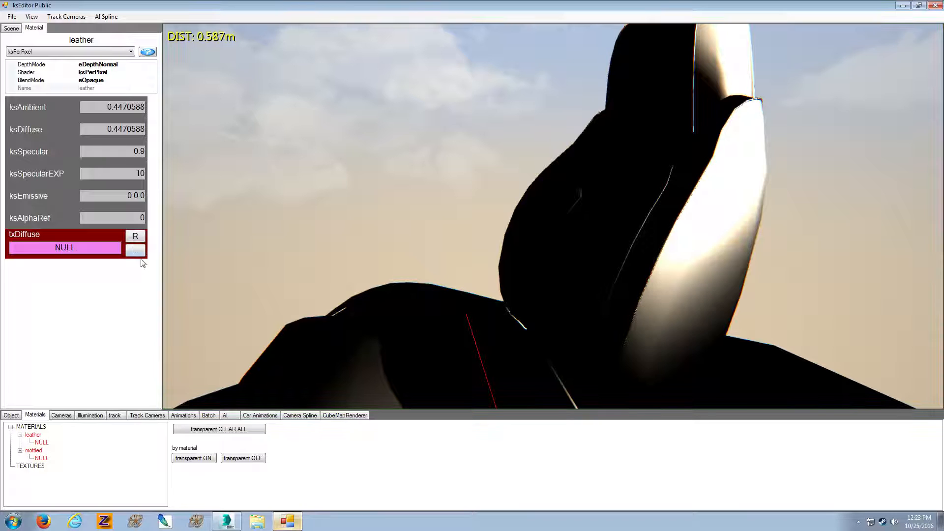
pyautogui.click(87, 51)
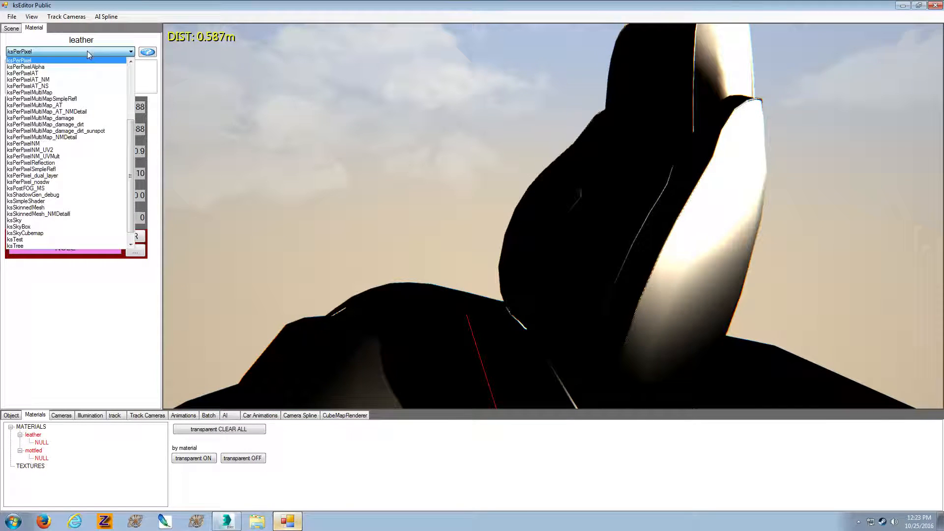
pyautogui.click(87, 157)
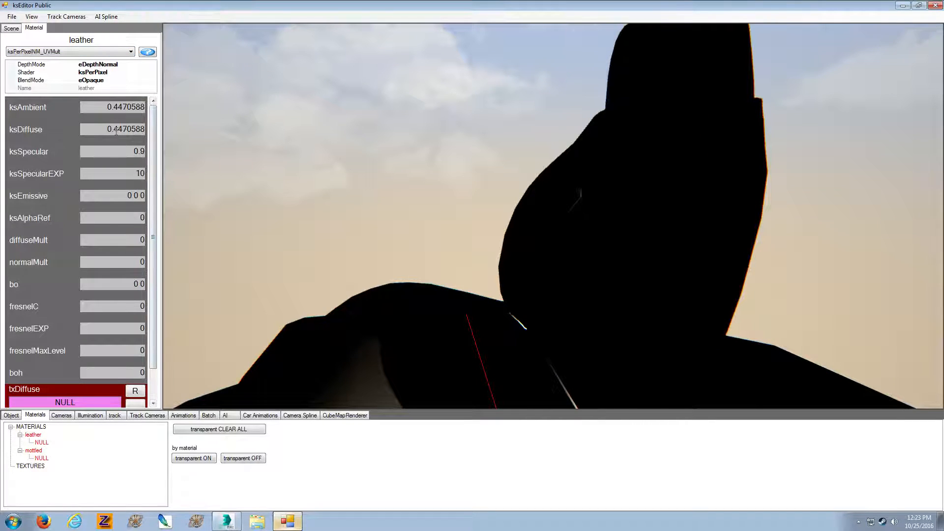
# Set the leather material's ksAmbient and ksDiffuse to 0.3, ksSpecular to 0.2, ksSpecularEXP to 30 and fresnelMaxLevel to 0.01
pyautogui.moveTo(114, 131); pyautogui.dragTo(152, 133)
pyautogui.write('3')
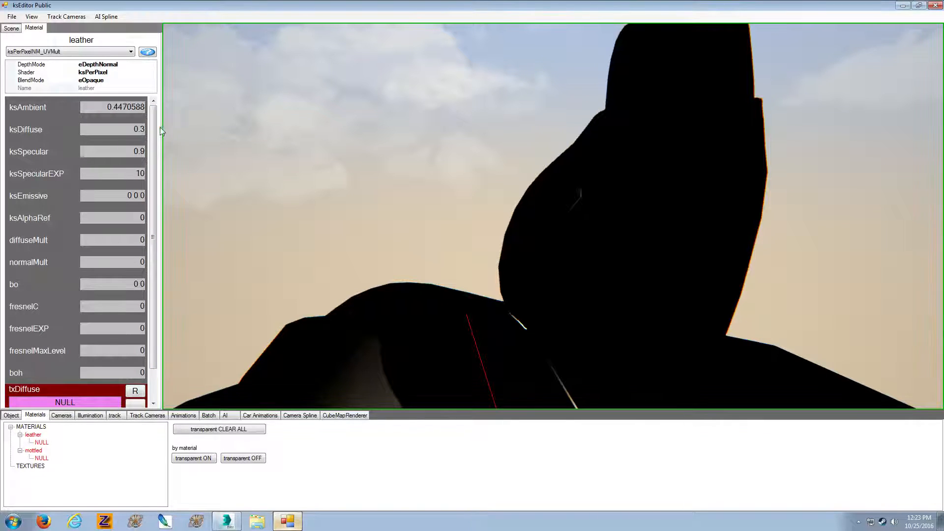
pyautogui.moveTo(146, 152); pyautogui.dragTo(140, 152)
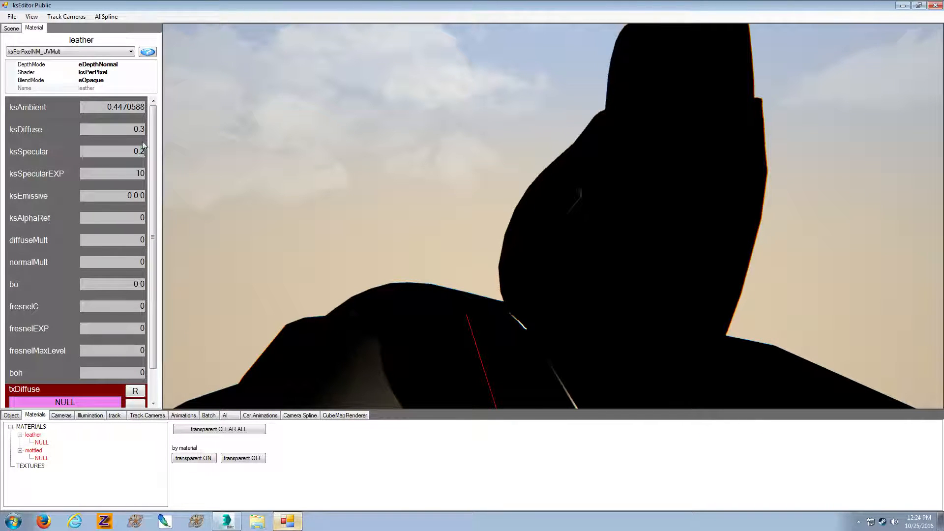
pyautogui.moveTo(114, 107); pyautogui.dragTo(149, 116)
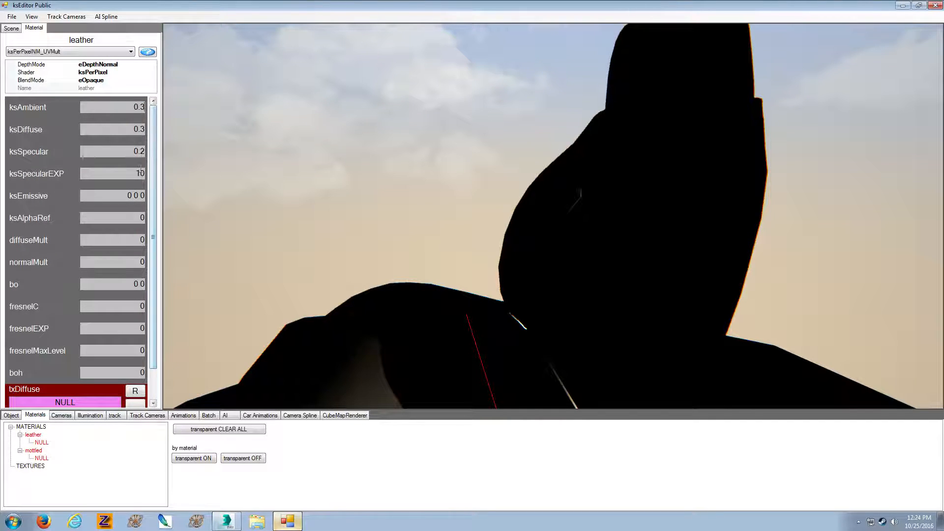
pyautogui.moveTo(140, 174); pyautogui.dragTo(135, 174)
pyautogui.write('3')
pyautogui.scroll(-1, 155, 330)
pyautogui.doubleClick(142, 330)
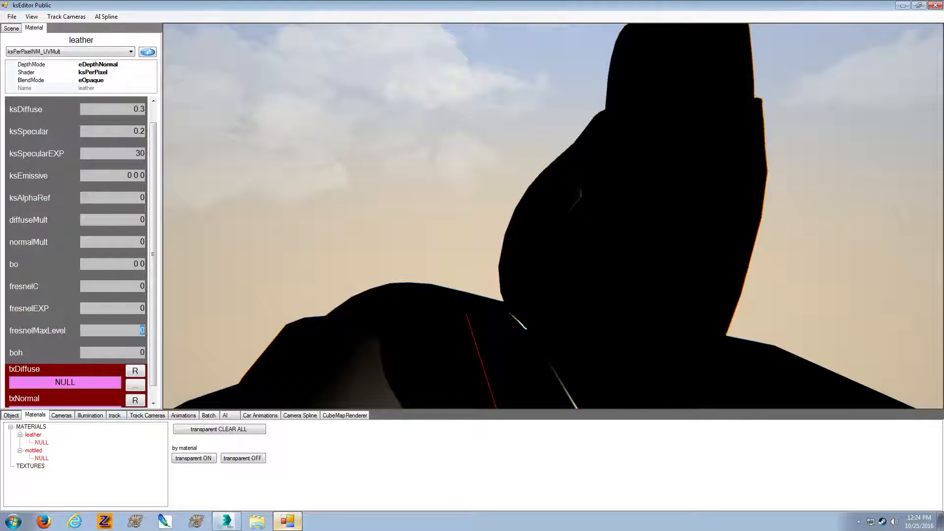
pyautogui.write('0.01')
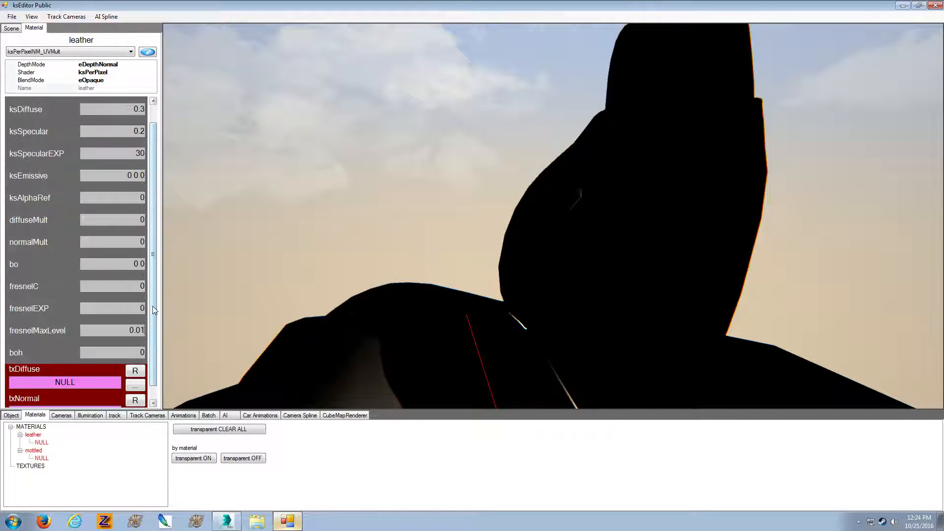
# Assign leather02_nero.dds from the Desktop's texture folder as the leather material's diffuse texture
pyautogui.scroll(-1, 154, 312)
pyautogui.click(136, 371)
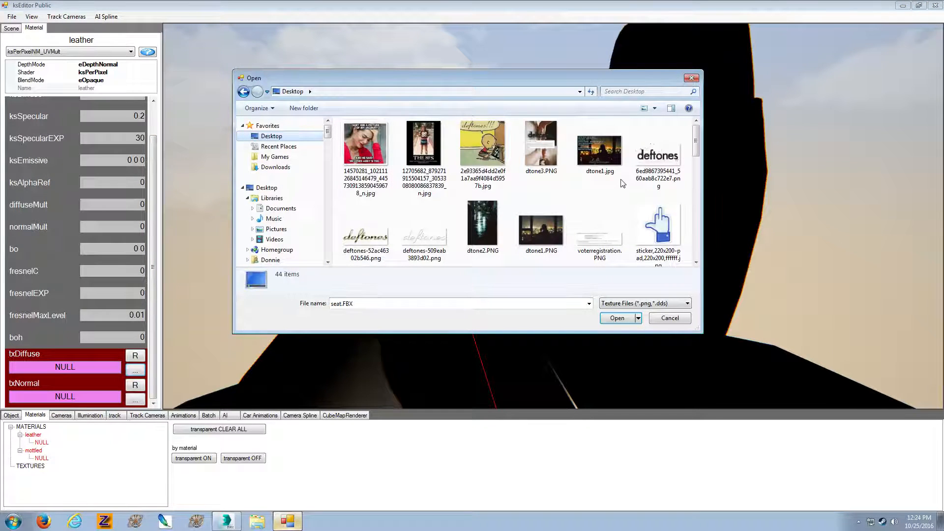
pyautogui.moveTo(695, 147); pyautogui.dragTo(696, 193)
pyautogui.click(620, 189)
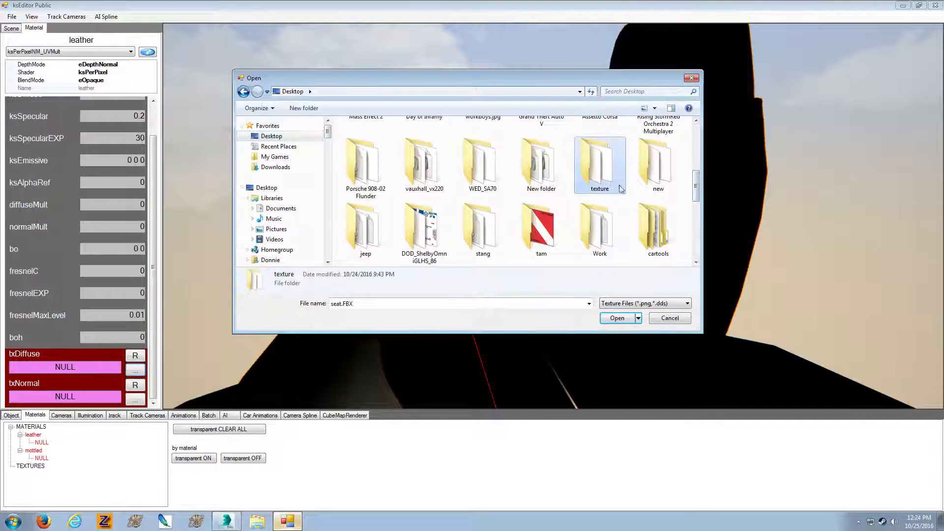
pyautogui.doubleClick(621, 189)
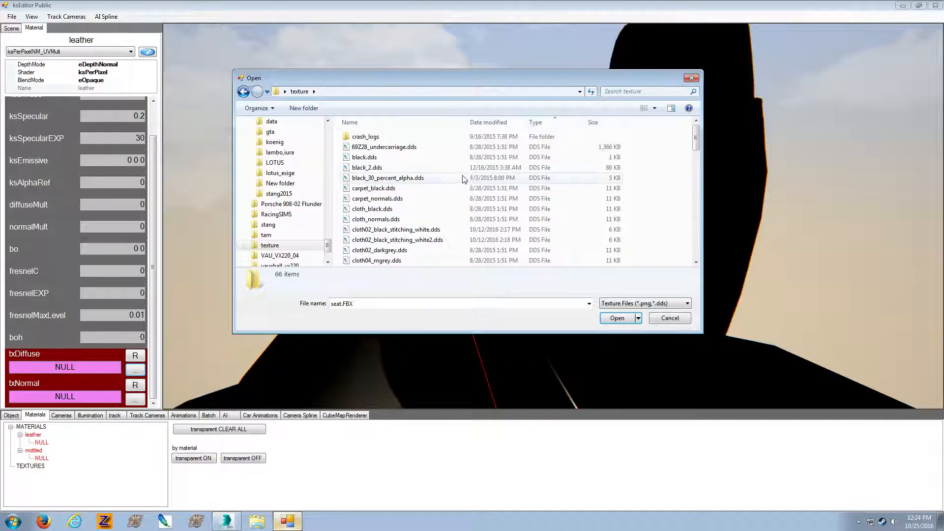
pyautogui.click(462, 179)
pyautogui.scroll(-8, 457, 192)
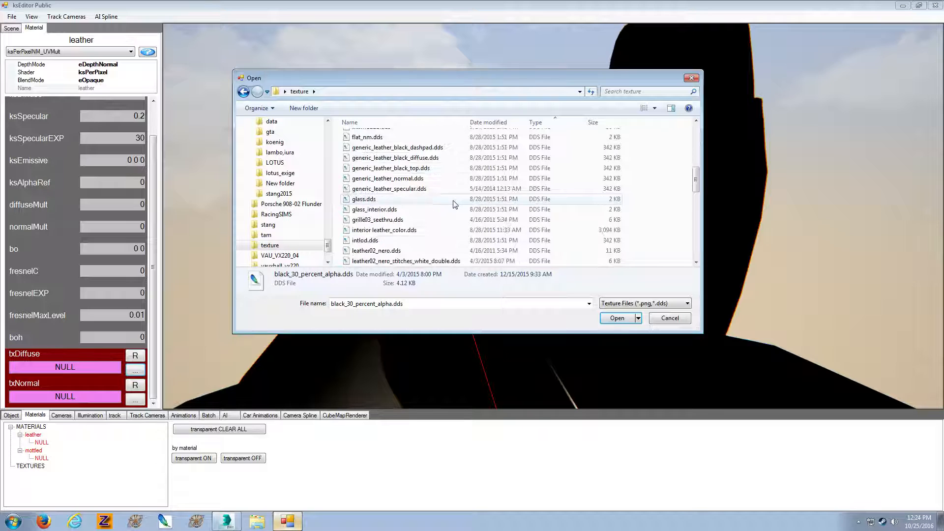
pyautogui.scroll(-1, 455, 204)
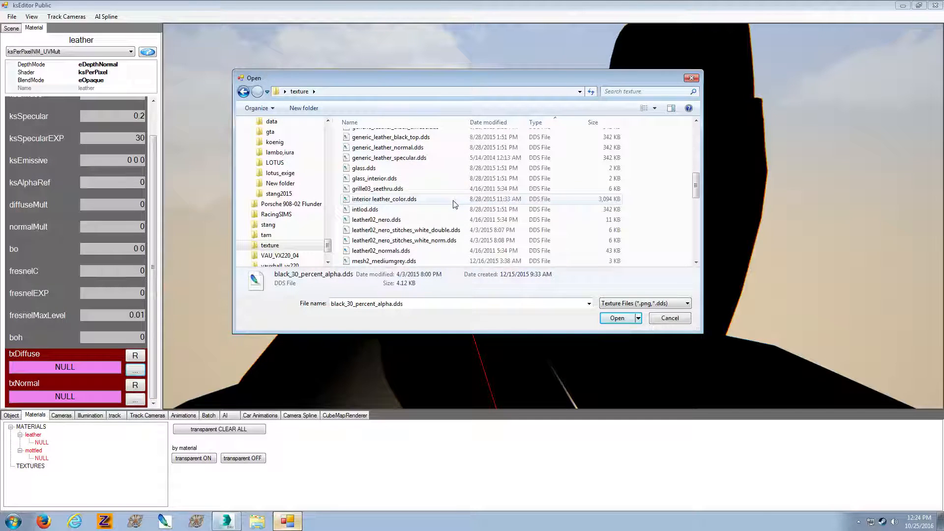
pyautogui.doubleClick(420, 221)
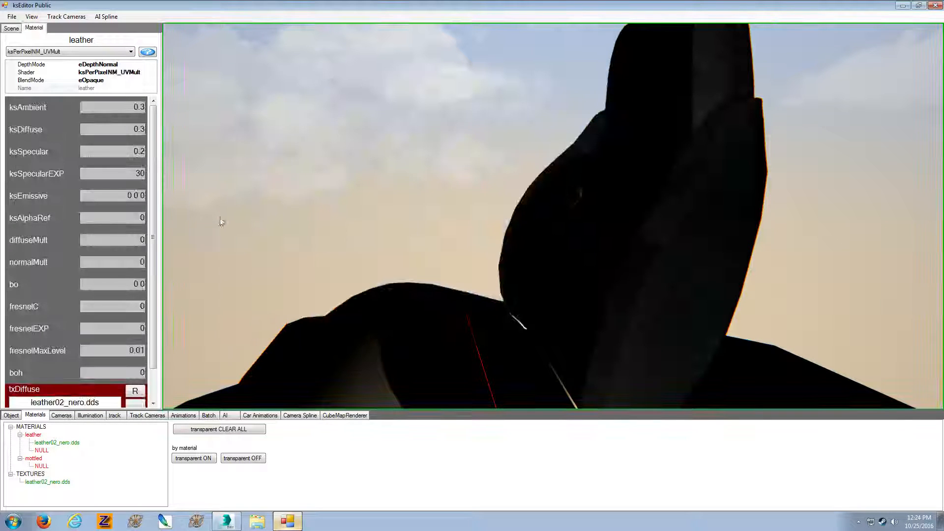
# Assign leather02_normals.dds from the texture folder as the leather material's normal texture
pyautogui.moveTo(152, 253); pyautogui.dragTo(158, 382)
pyautogui.click(138, 401)
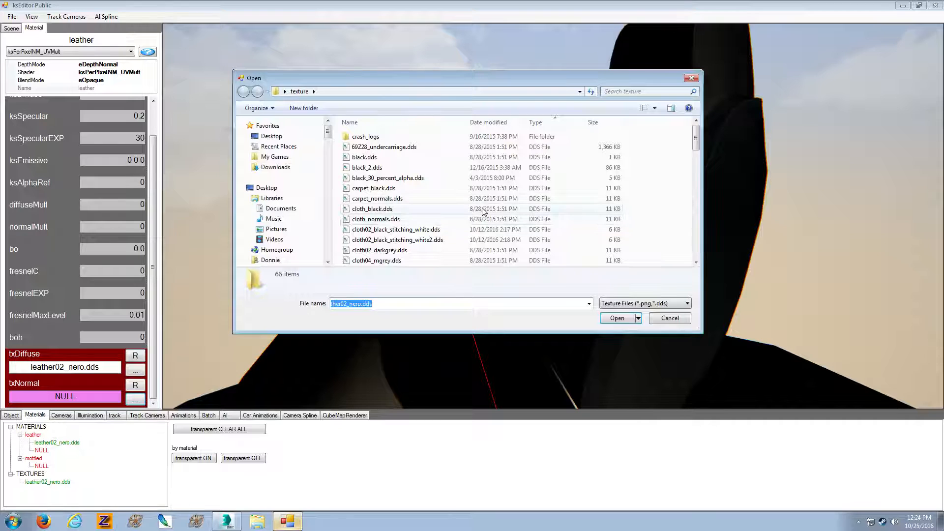
pyautogui.click(481, 209)
pyautogui.scroll(-12, 482, 212)
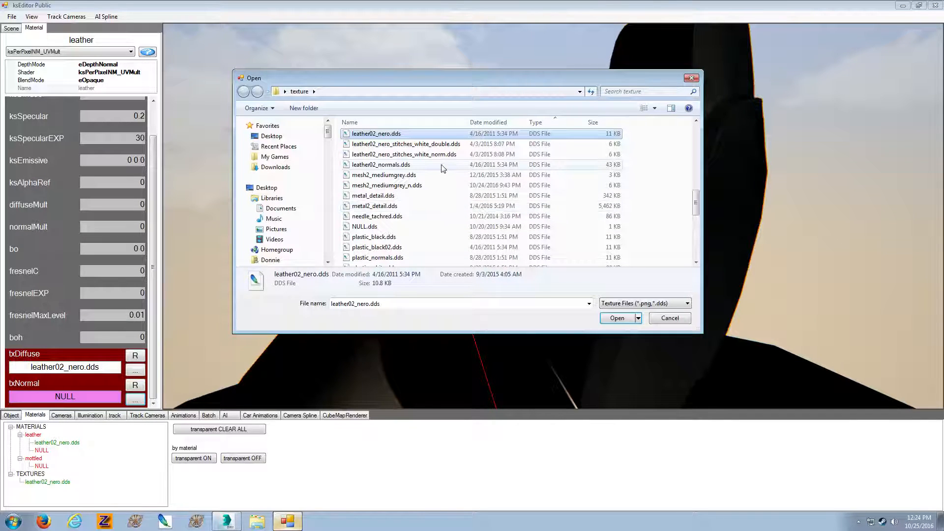
pyautogui.click(441, 165)
pyautogui.doubleClick(442, 166)
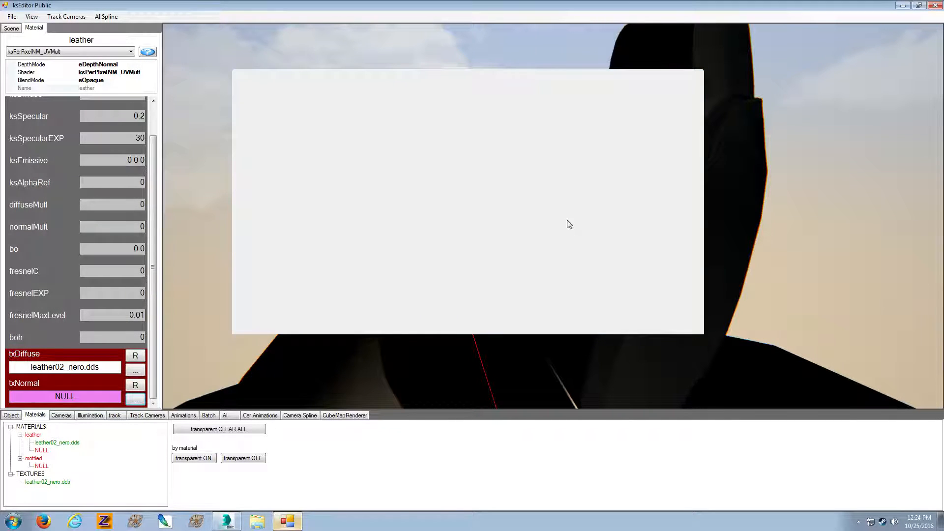
# Raise the leather material's normalMult to 10000, stepping up through 100 and 1000
pyautogui.moveTo(568, 220); pyautogui.dragTo(627, 226, button='middle')
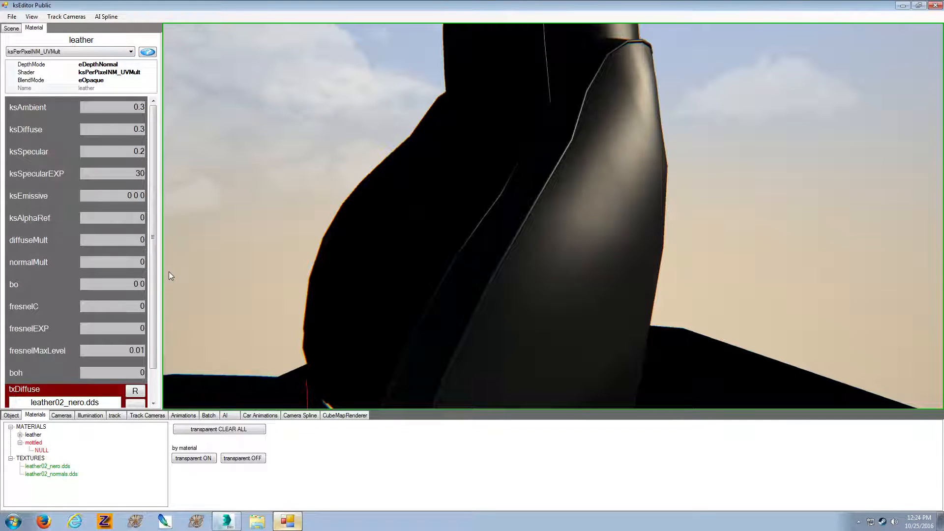
pyautogui.click(139, 262)
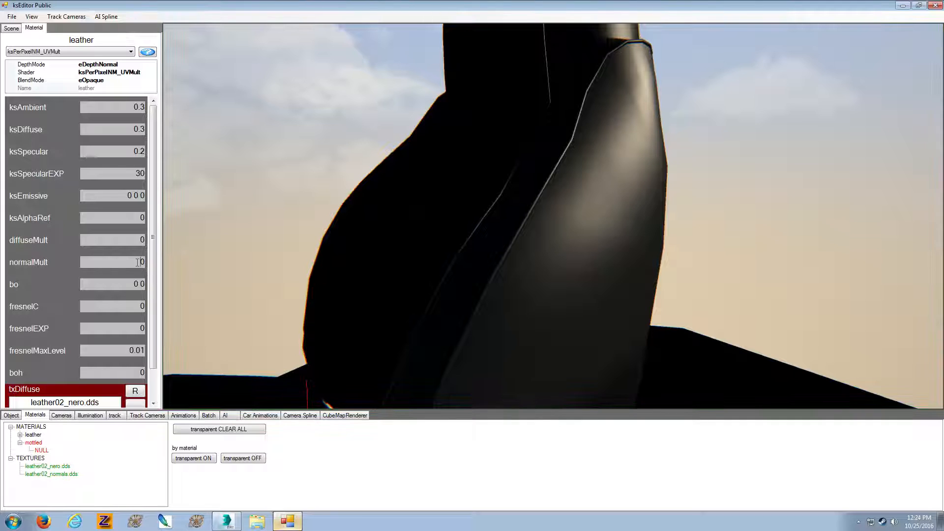
pyautogui.write('10')
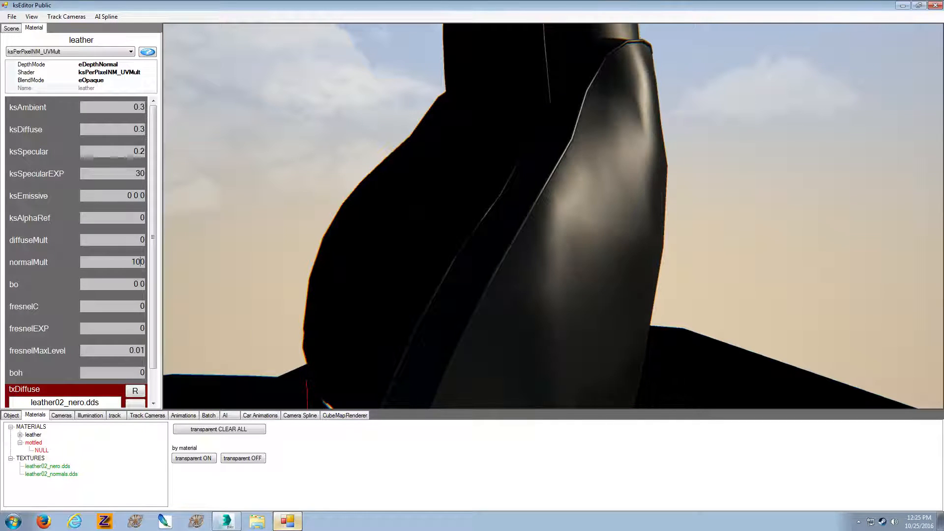
pyautogui.write('0')
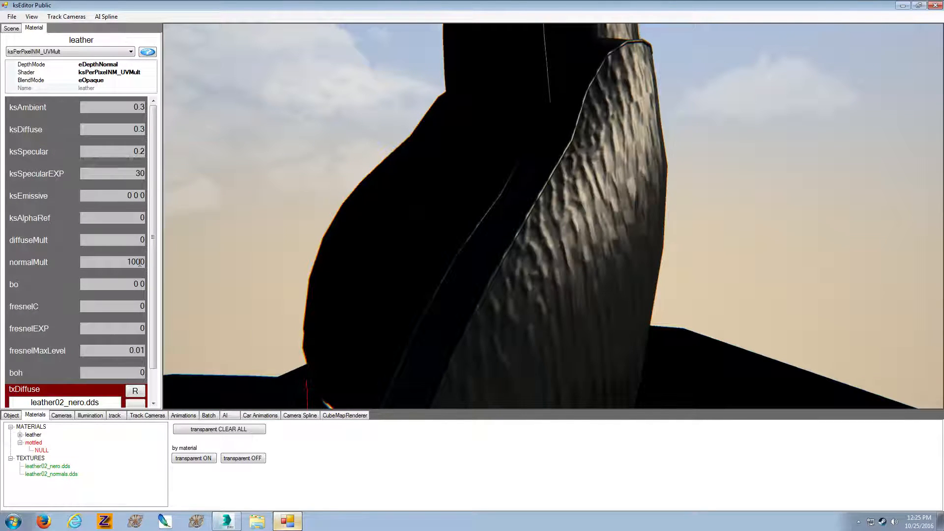
pyautogui.write('0')
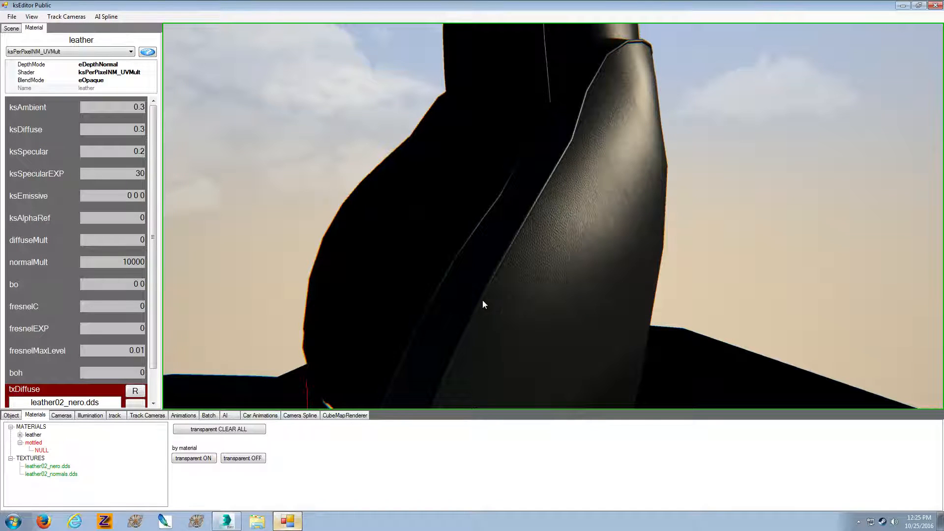
# Inspect the leather grain on the seat from another side and set the material's diffuseMult to 10000
pyautogui.press('Up')
pyautogui.moveTo(482, 300); pyautogui.dragTo(415, 293, button='right')
pyautogui.press('Left')
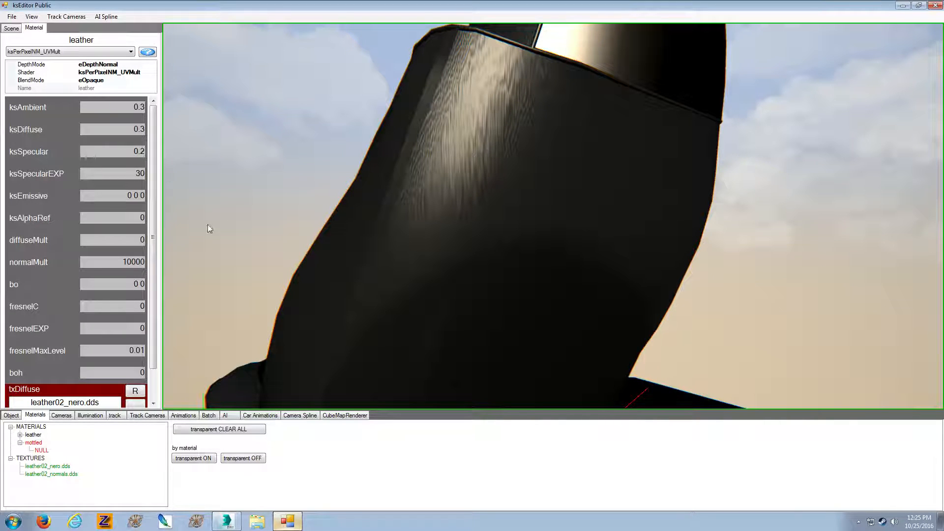
pyautogui.click(139, 240)
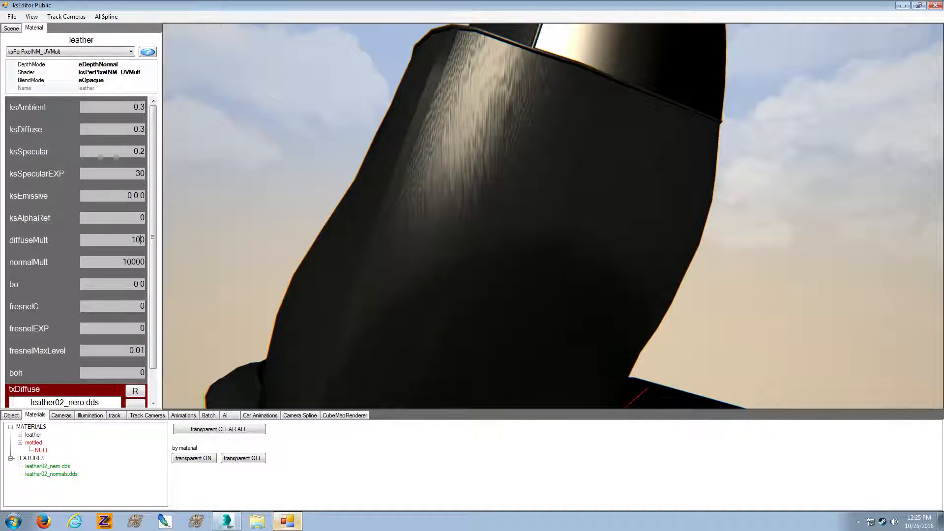
pyautogui.write('0000')
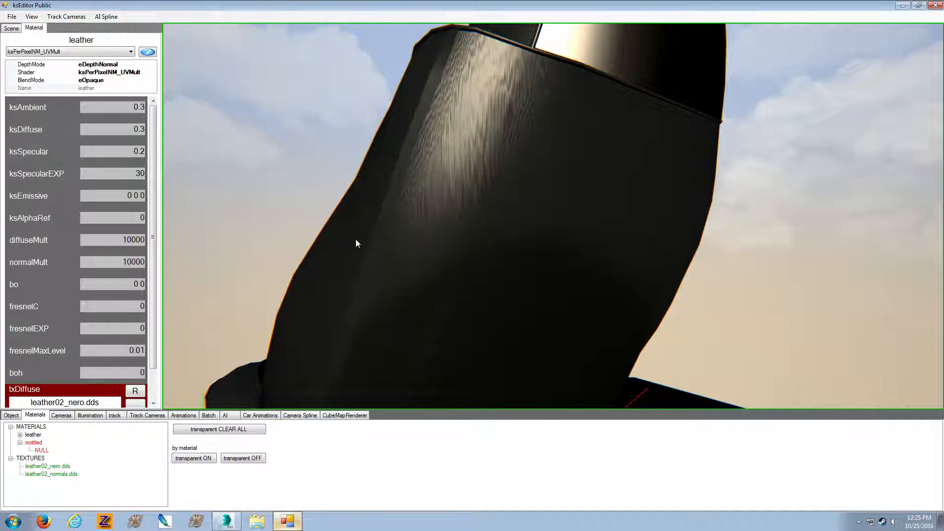
# On the seat's mottled material, set ksAmbient 0.3, ksDiffuse 0.4, ksSpecular 0.1 and ksSpecularEXP 30, and change the shader to ksPerPixelNM_UVMult
pyautogui.moveTo(356, 239); pyautogui.dragTo(304, 246)
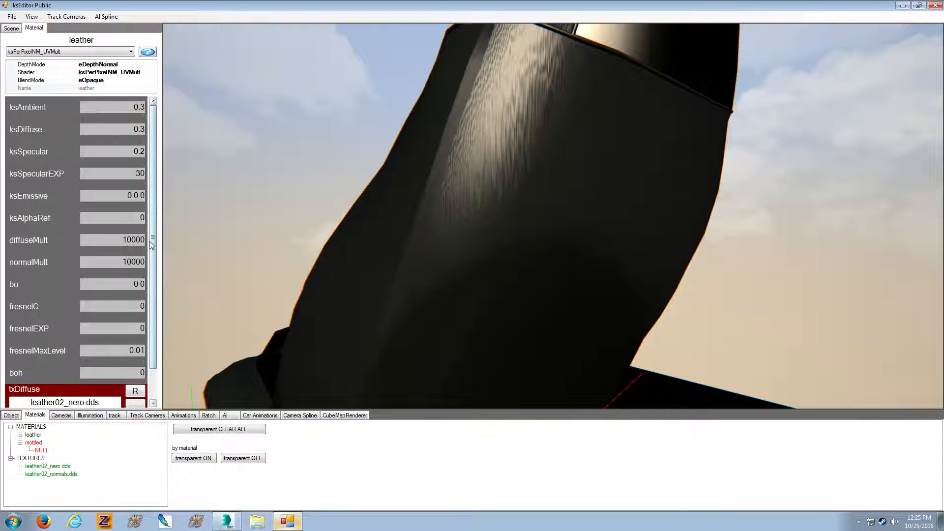
pyautogui.click(203, 236)
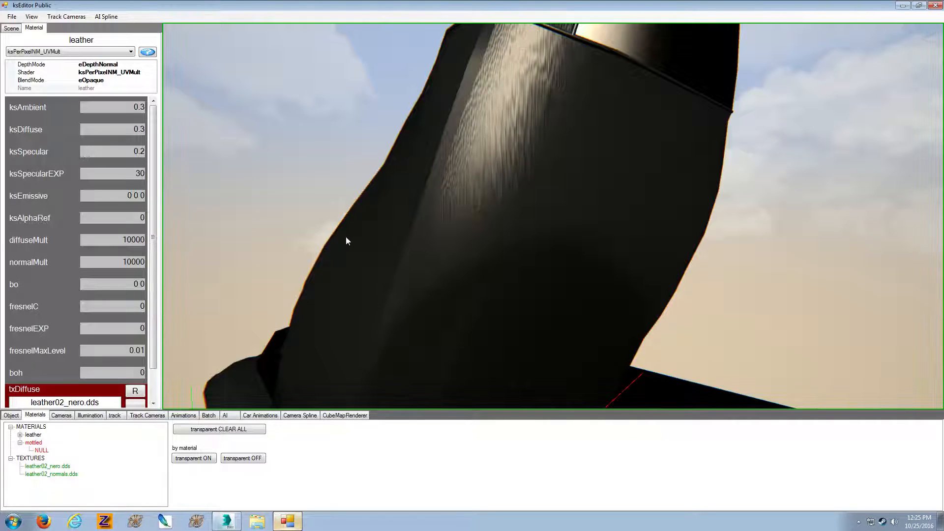
pyautogui.moveTo(346, 241); pyautogui.dragTo(453, 273)
pyautogui.click(449, 272)
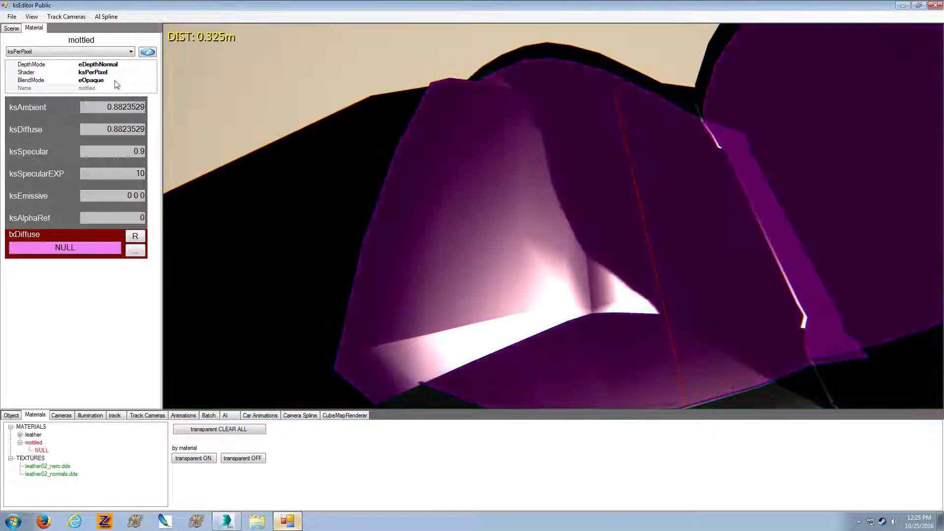
pyautogui.moveTo(114, 107); pyautogui.dragTo(144, 152)
pyautogui.write('3')
pyautogui.write('4')
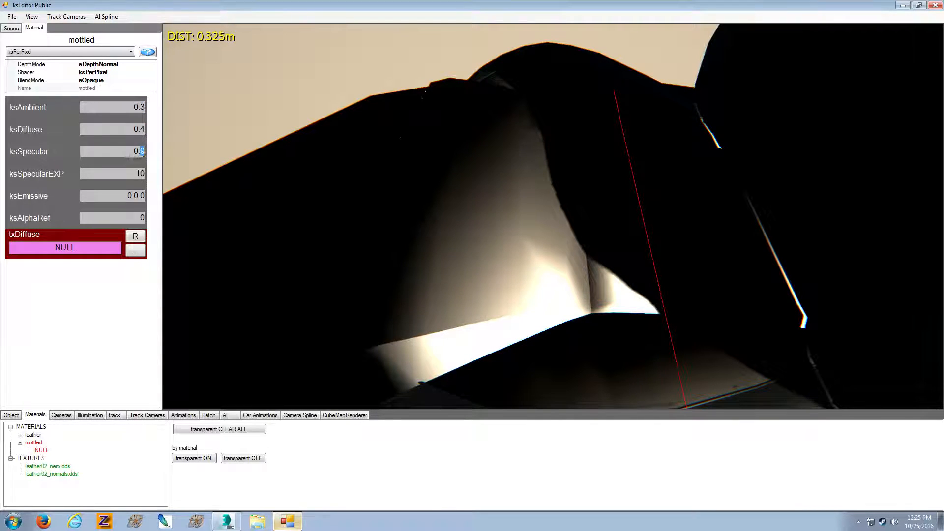
pyautogui.write('1')
pyautogui.press('Tab')
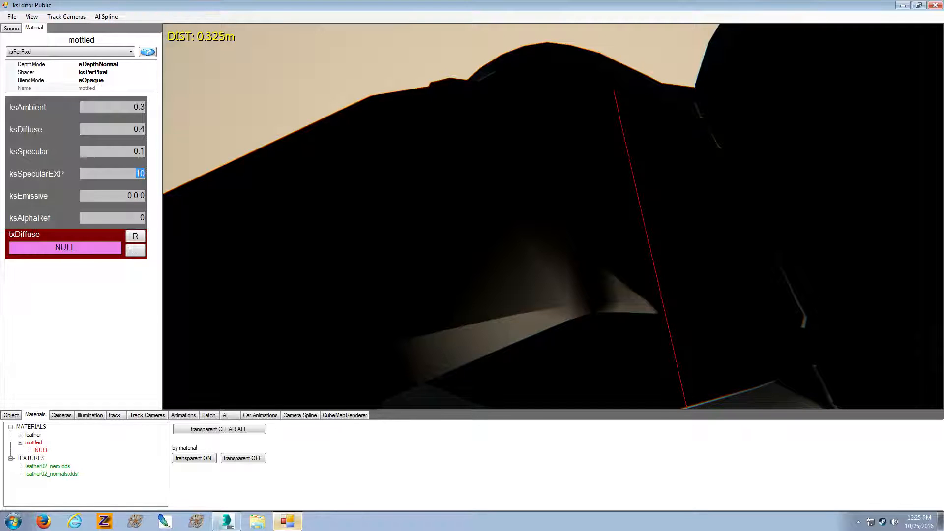
pyautogui.write('30')
pyautogui.click(105, 52)
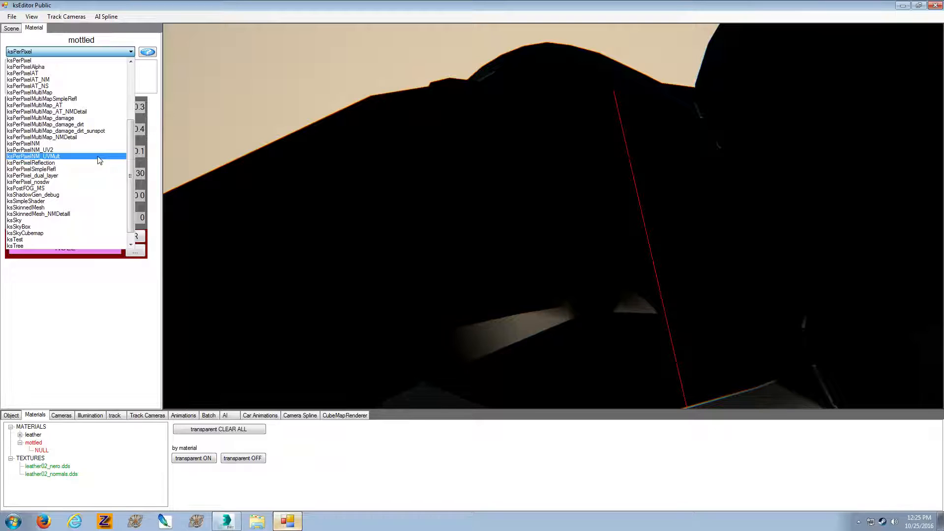
pyautogui.click(98, 156)
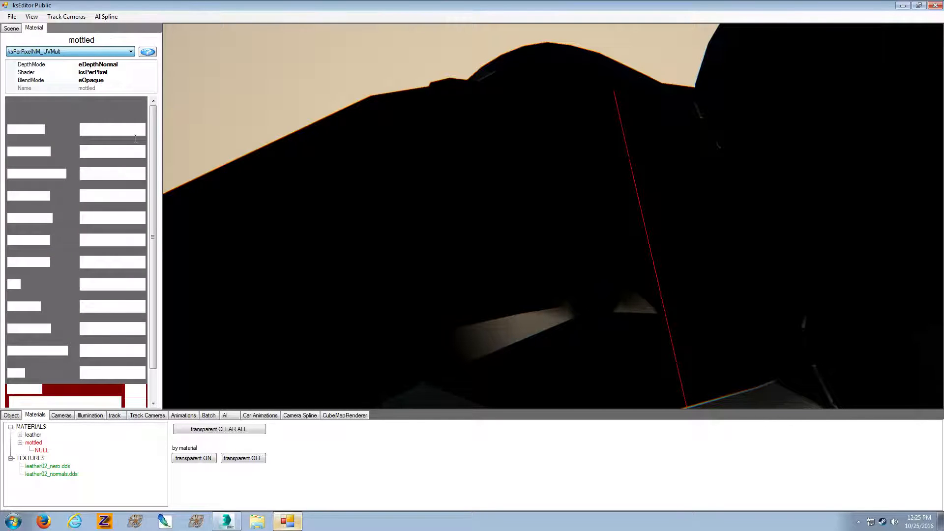
# Assign cloth04_mgrey.dds from the texture folder as the mottled material's diffuse texture
pyautogui.moveTo(154, 180); pyautogui.dragTo(152, 210)
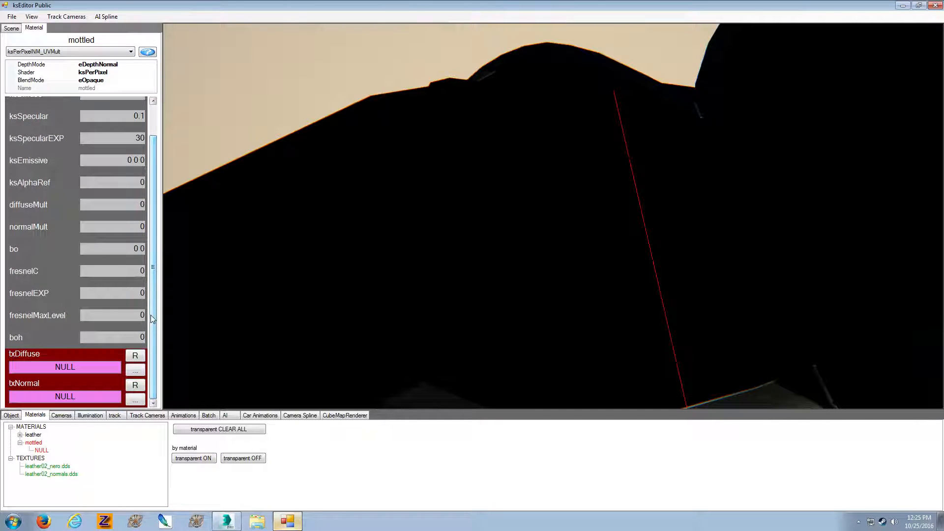
pyautogui.click(135, 369)
pyautogui.click(443, 178)
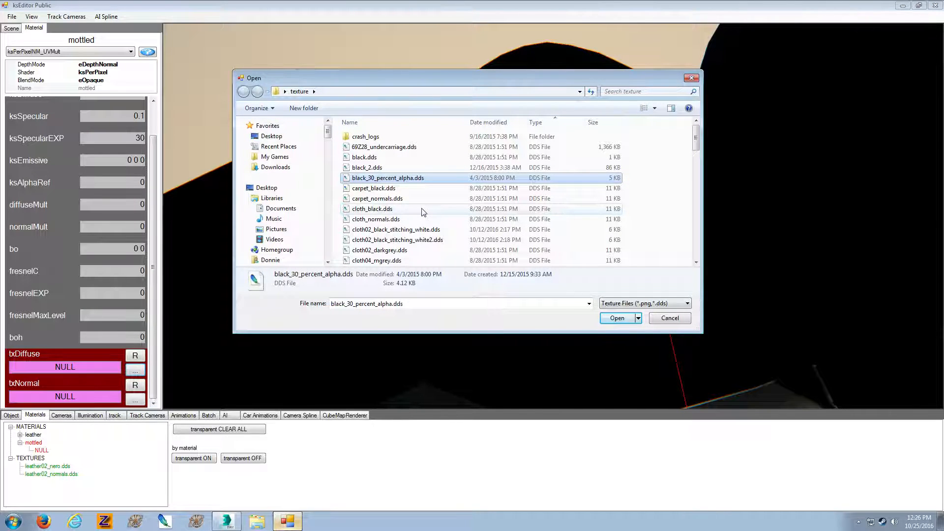
pyautogui.click(422, 210)
pyautogui.doubleClick(407, 260)
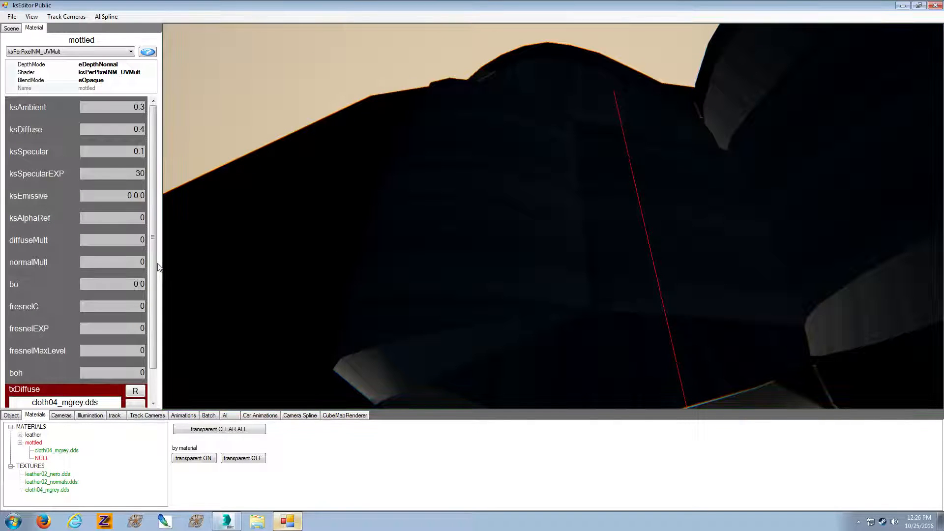
# Assign cloth_normals.dds from the texture folder as the mottled material's normal texture
pyautogui.scroll(-1, 157, 308)
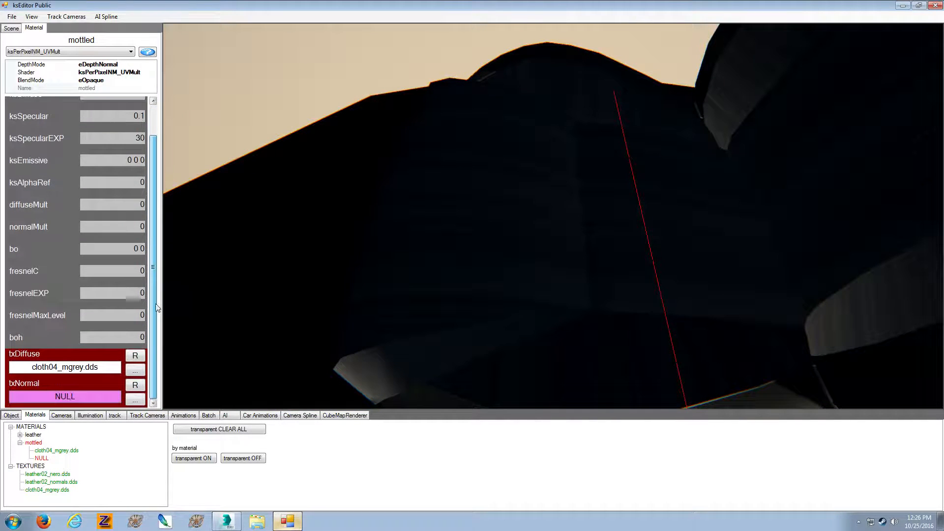
pyautogui.click(135, 399)
pyautogui.click(484, 230)
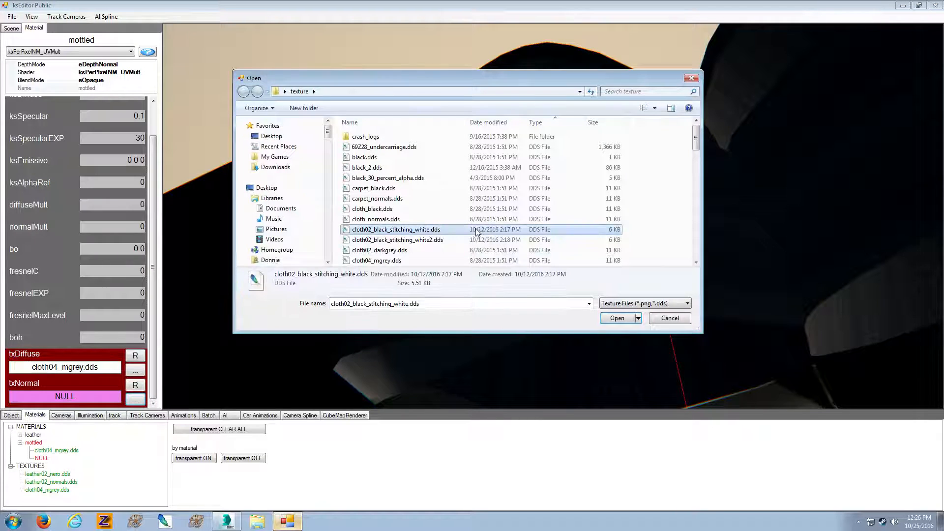
pyautogui.scroll(-2, 472, 232)
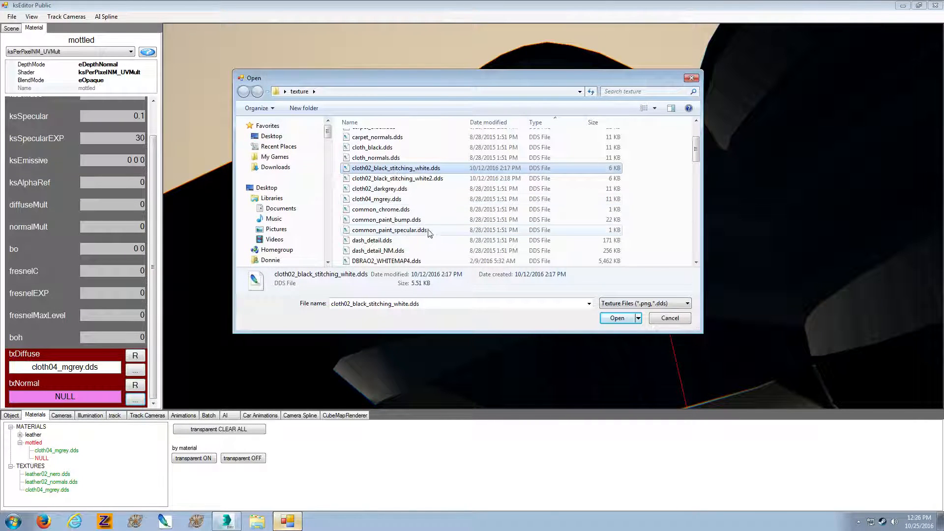
pyautogui.doubleClick(432, 157)
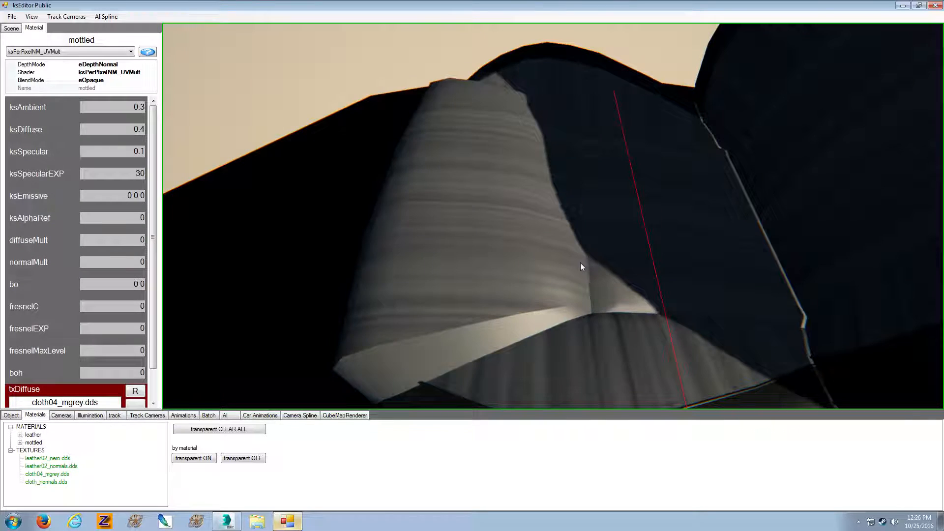
# Raise the mottled material's diffuseMult to 100, stepping up through 10, while checking the cloth on the seat
pyautogui.moveTo(581, 263)
pyautogui.mouseDown(button='right')
pyautogui.moveTo(598, 252)
pyautogui.moveTo(590, 267)
pyautogui.mouseUp(button='right')
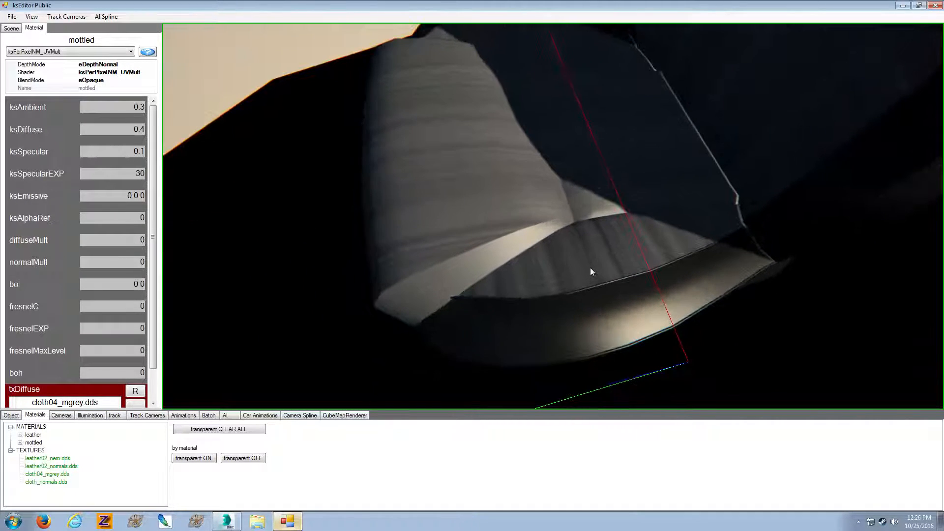
pyautogui.click(131, 240)
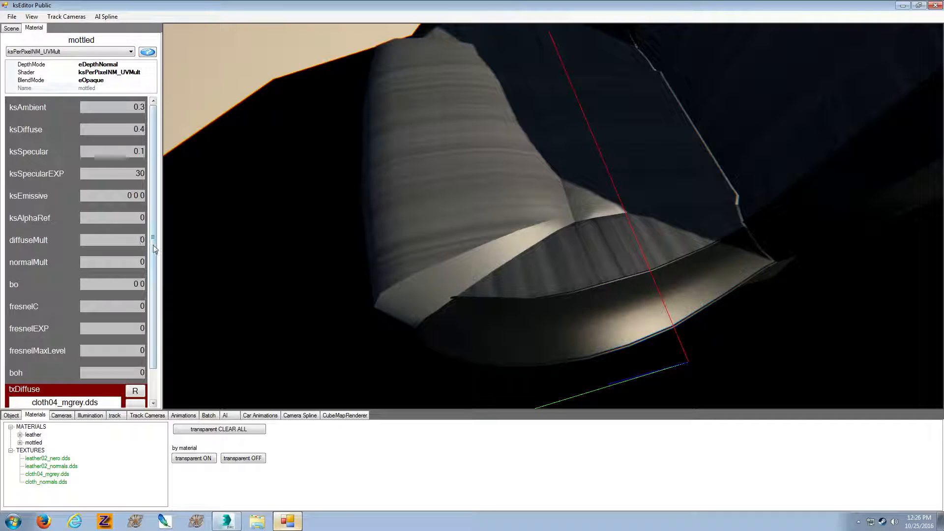
pyautogui.write('1')
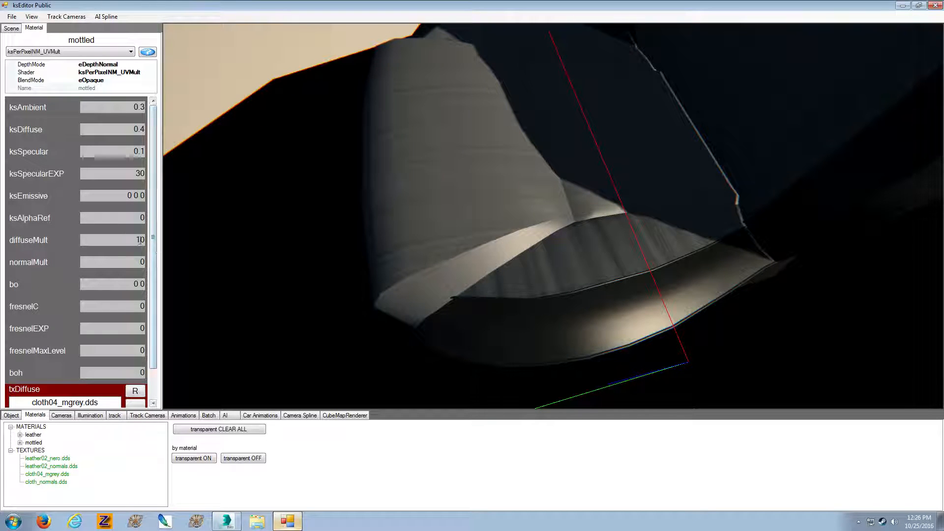
pyautogui.write('0')
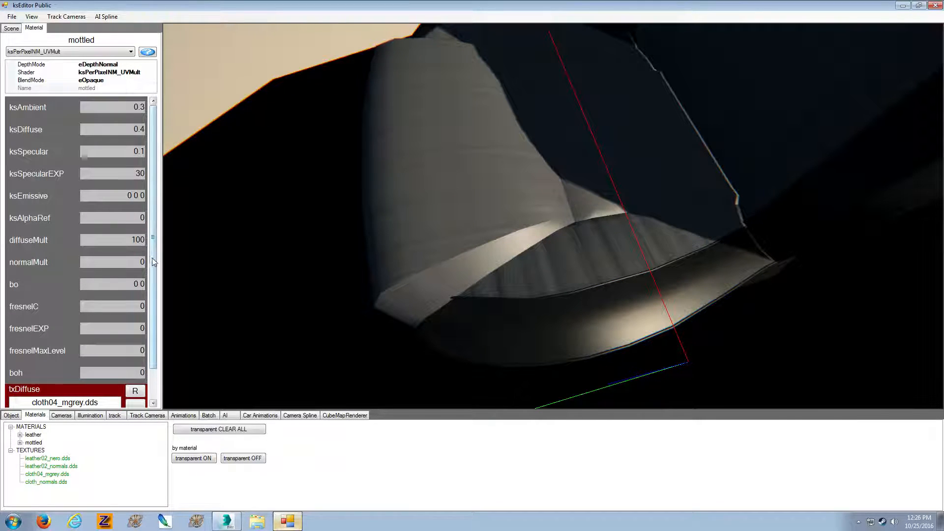
# Set the mottled material's normalMult to 1000, also trying 10 and 10000 to compare the cloth weave
pyautogui.click(142, 261)
pyautogui.write('1')
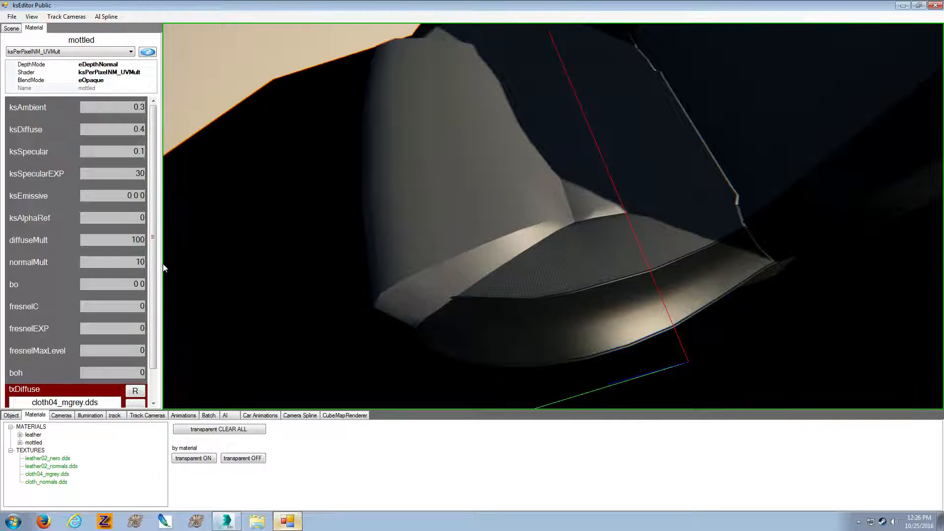
pyautogui.write('0')
pyautogui.moveTo(314, 256); pyautogui.dragTo(392, 248)
pyautogui.click(136, 262)
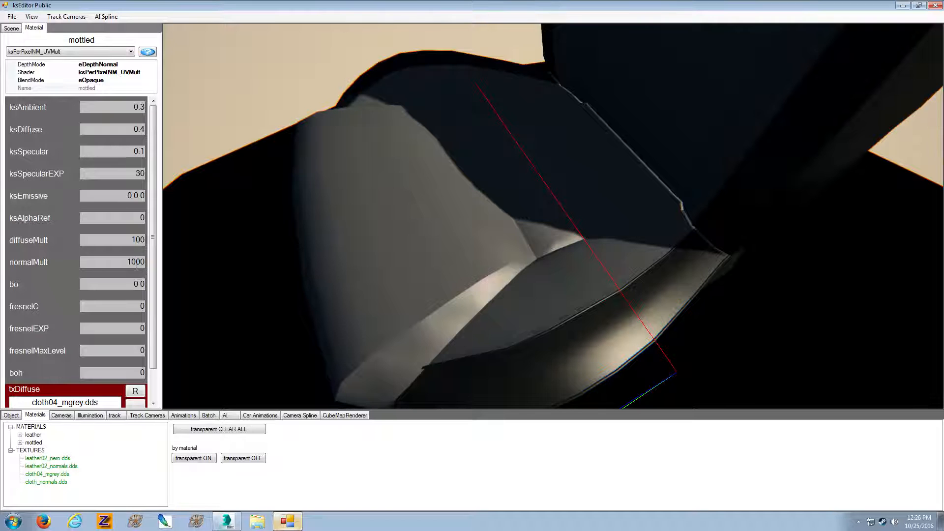
pyautogui.write('00')
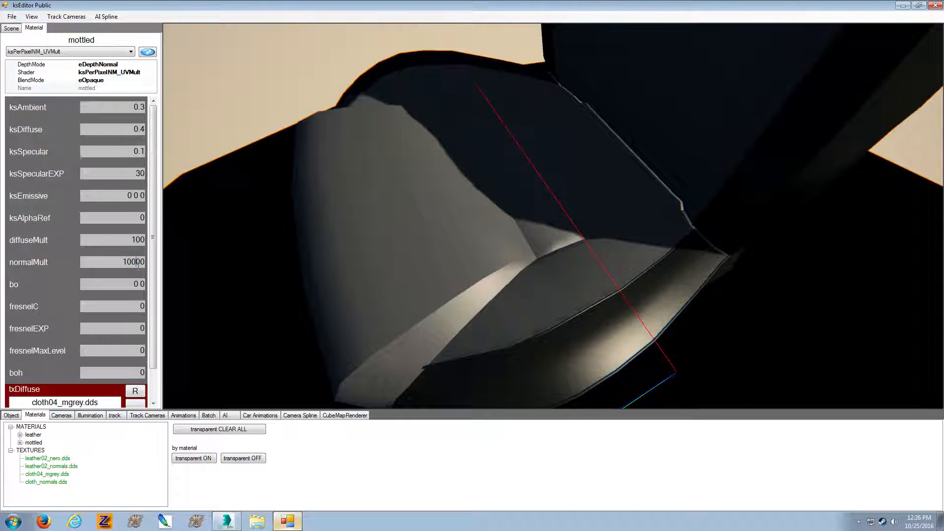
pyautogui.press('BackSpace')
pyautogui.moveTo(353, 278)
pyautogui.mouseDown()
pyautogui.moveTo(350, 296)
pyautogui.moveTo(341, 291)
pyautogui.moveTo(396, 274)
pyautogui.moveTo(392, 242)
pyautogui.moveTo(364, 274)
pyautogui.moveTo(344, 267)
pyautogui.mouseUp()
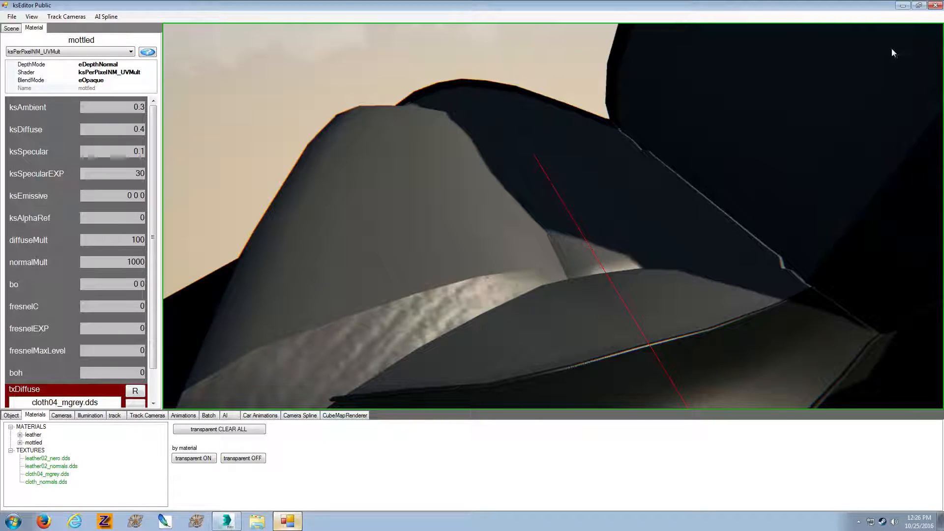
# Close ksEditor and switch to 3ds Max with the seat's cloth insert mesh selected
pyautogui.click(935, 5)
pyautogui.click(226, 521)
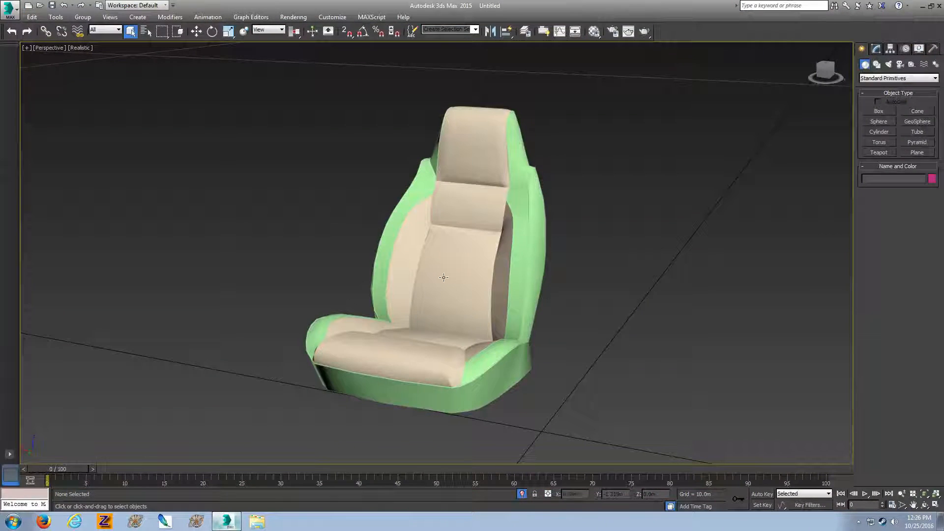
pyautogui.click(444, 278)
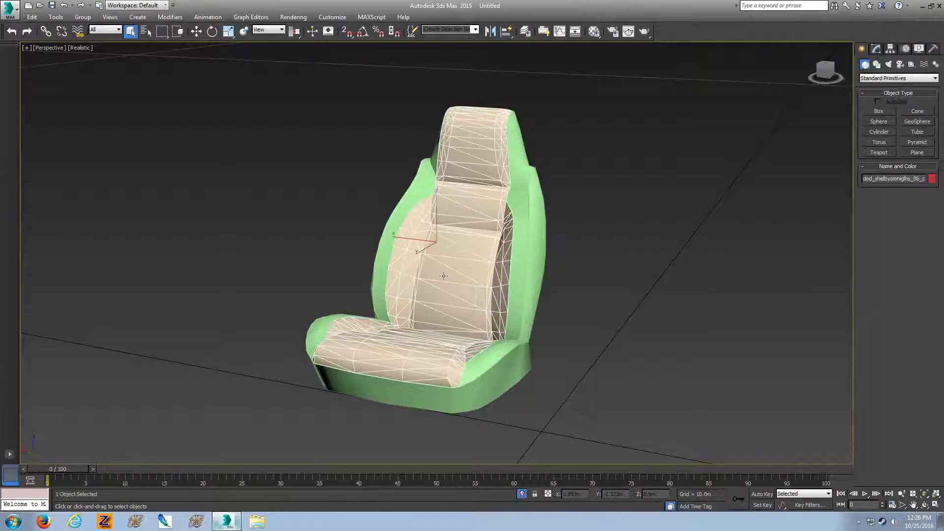
pyautogui.moveTo(826, 72); pyautogui.dragTo(808, 80)
pyautogui.keyDown('alt'); pyautogui.moveTo(484, 173); pyautogui.dragTo(516, 192, button='middle'); pyautogui.keyUp('alt')
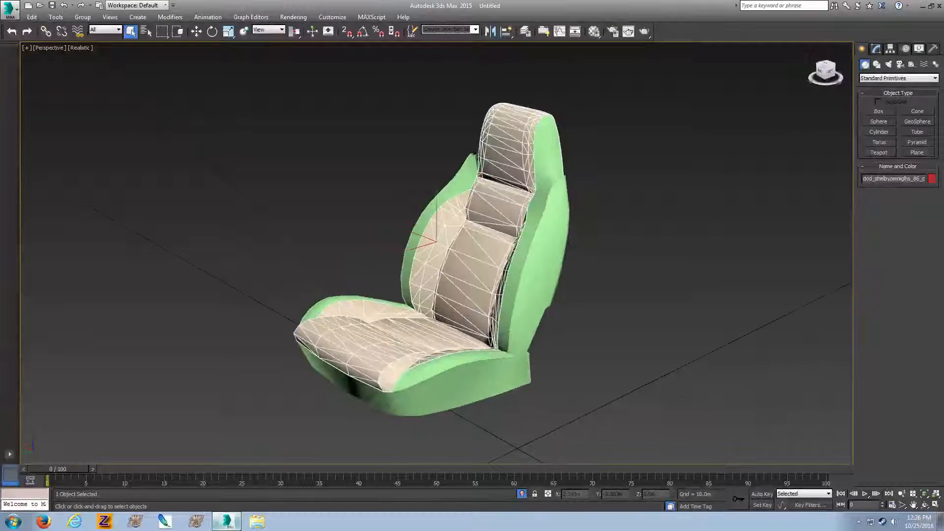
# Add an Unwrap UVW modifier to the seat's insert mesh and open its UV editor in polygon selection mode
pyautogui.click(170, 17)
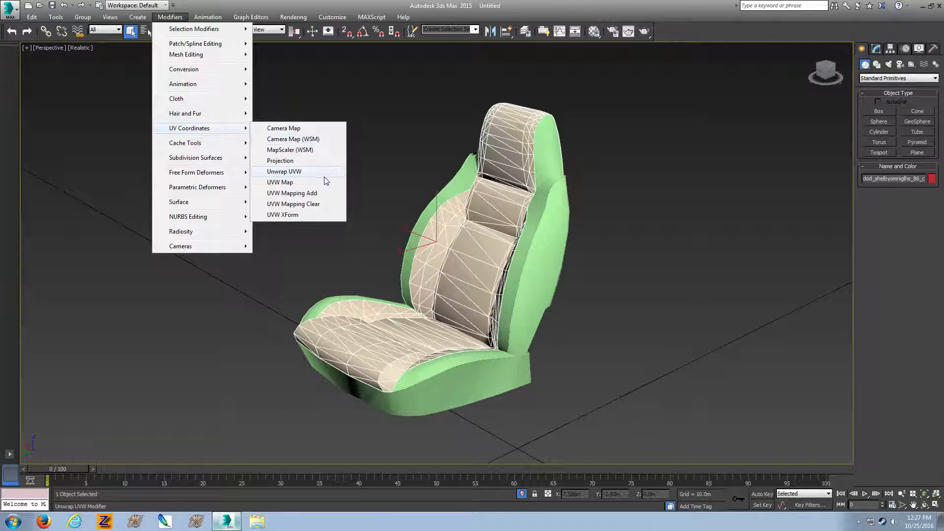
pyautogui.click(322, 176)
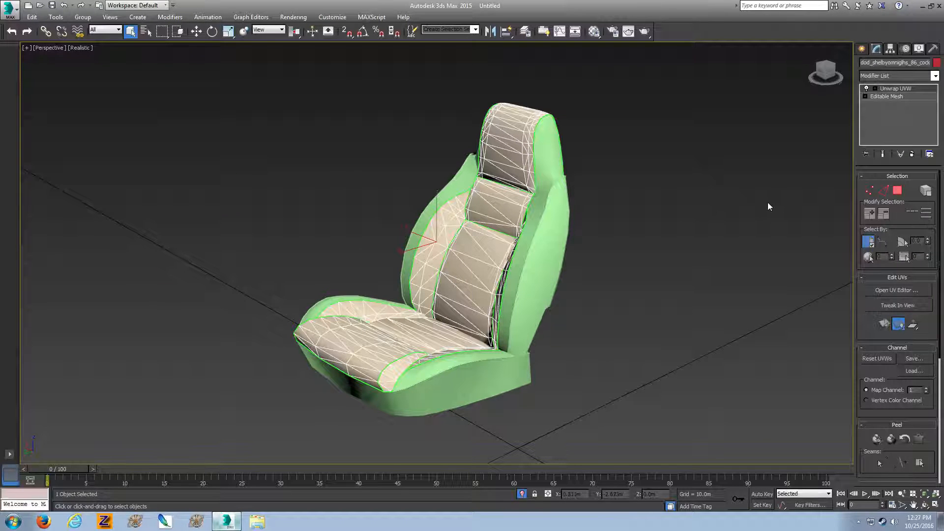
pyautogui.click(897, 192)
pyautogui.click(917, 291)
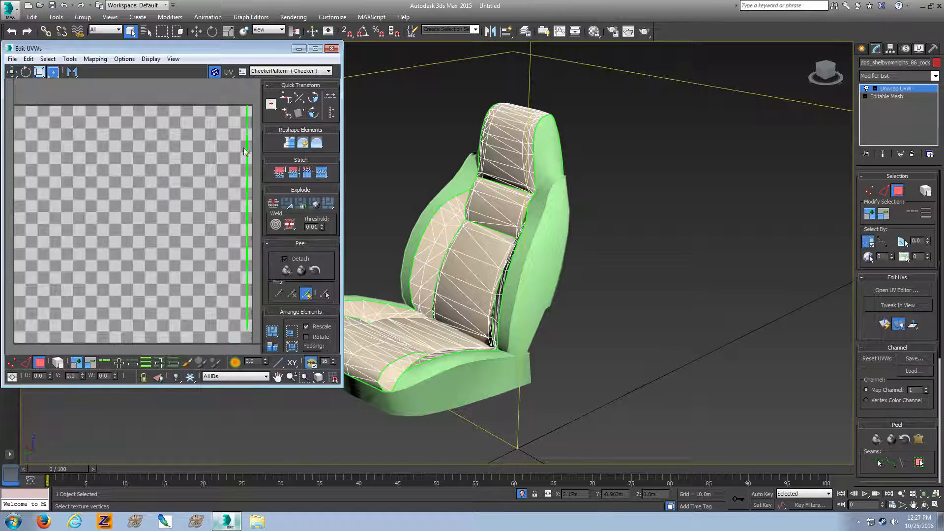
# Flatten-map all UV faces of the seat insert with polygon angle 45 and spacing 0.02, then close the UV editor
pyautogui.moveTo(230, 103); pyautogui.dragTo(271, 319)
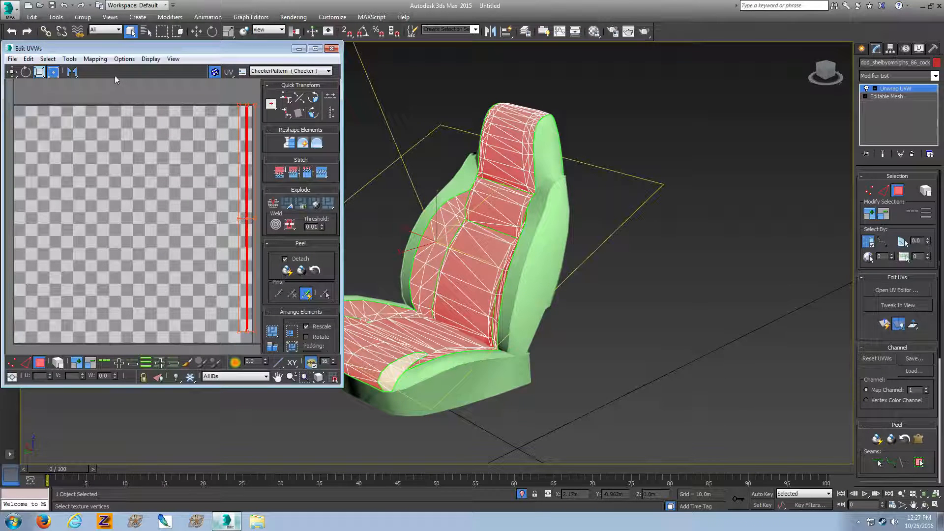
pyautogui.click(94, 59)
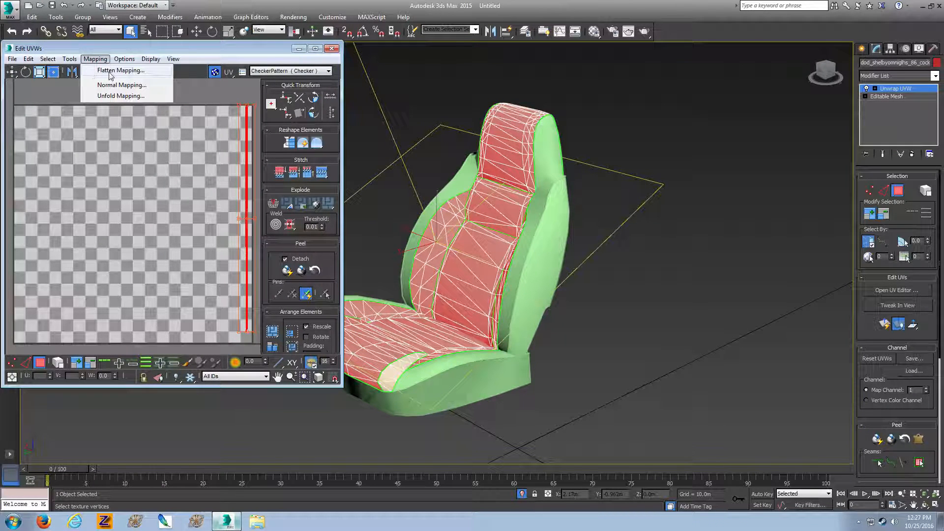
pyautogui.click(110, 73)
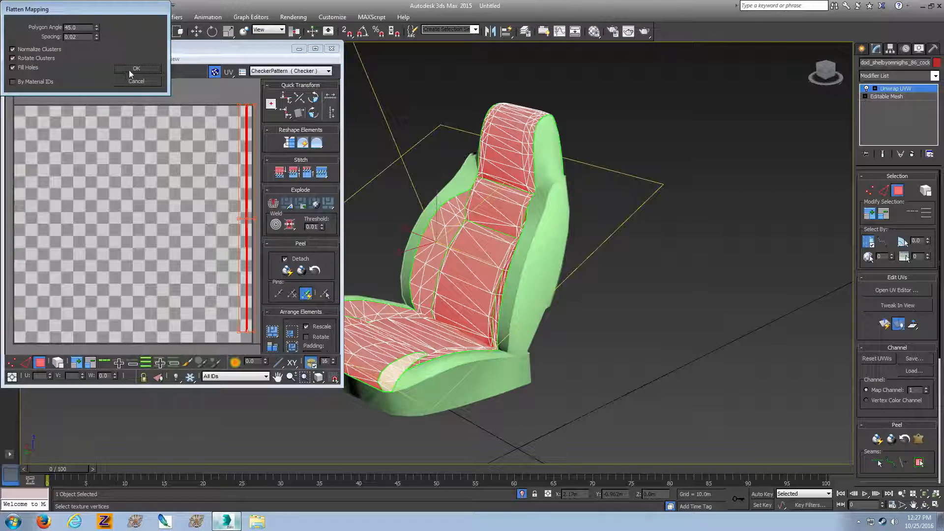
pyautogui.click(129, 68)
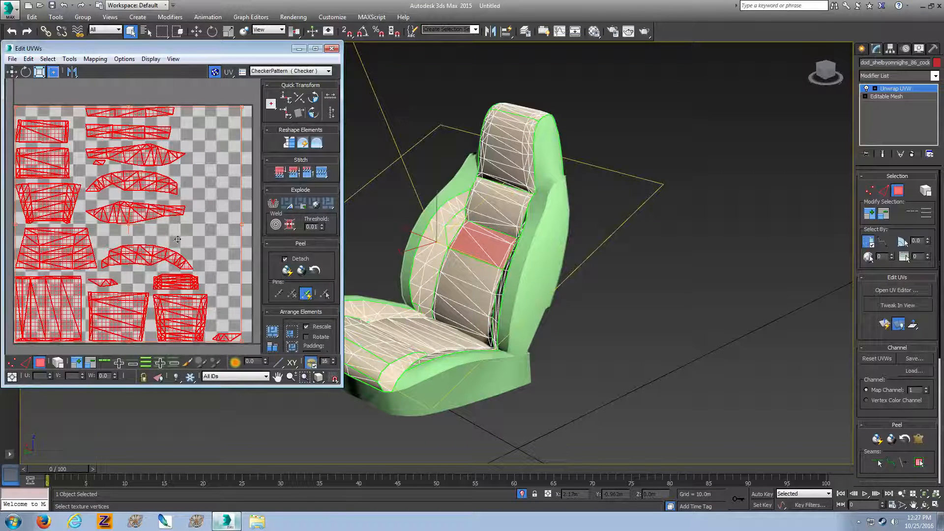
pyautogui.click(208, 97)
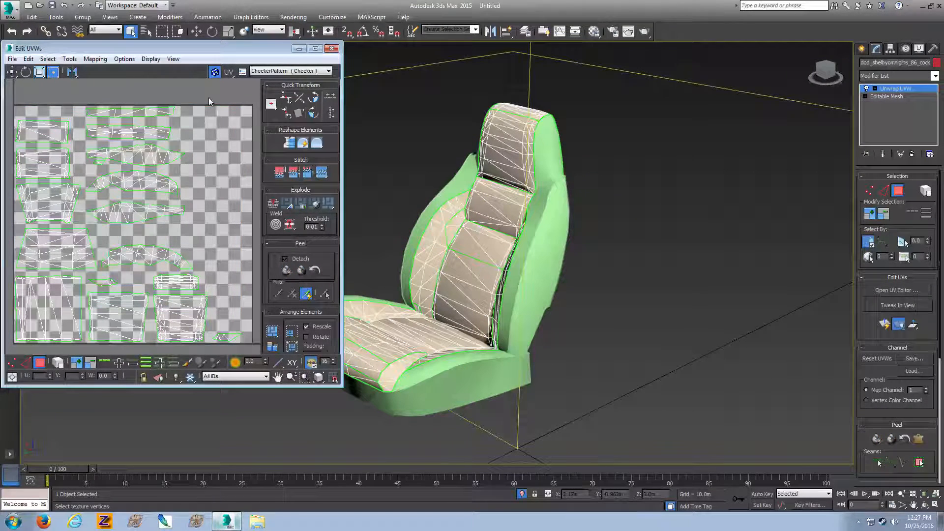
pyautogui.click(332, 49)
pyautogui.click(861, 48)
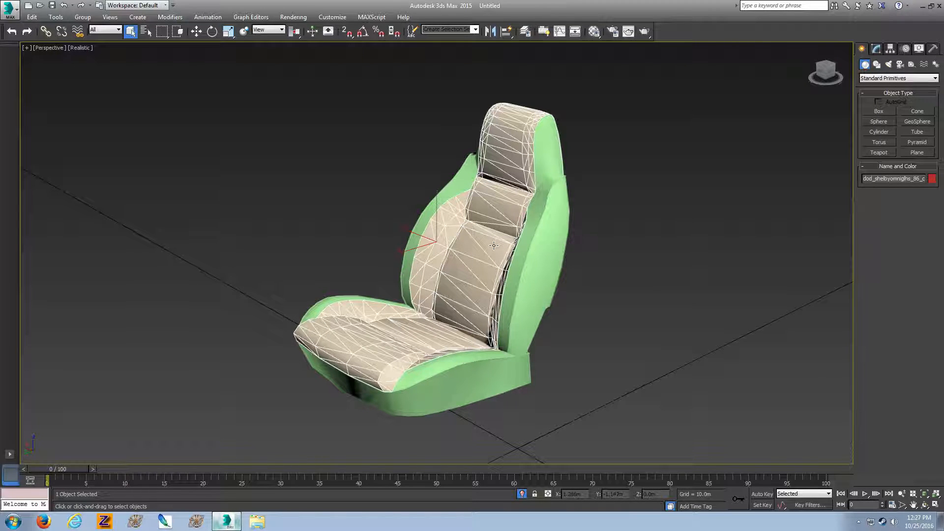
# Open the Material Editor and reset all its material slots to defaults
pyautogui.press('m')
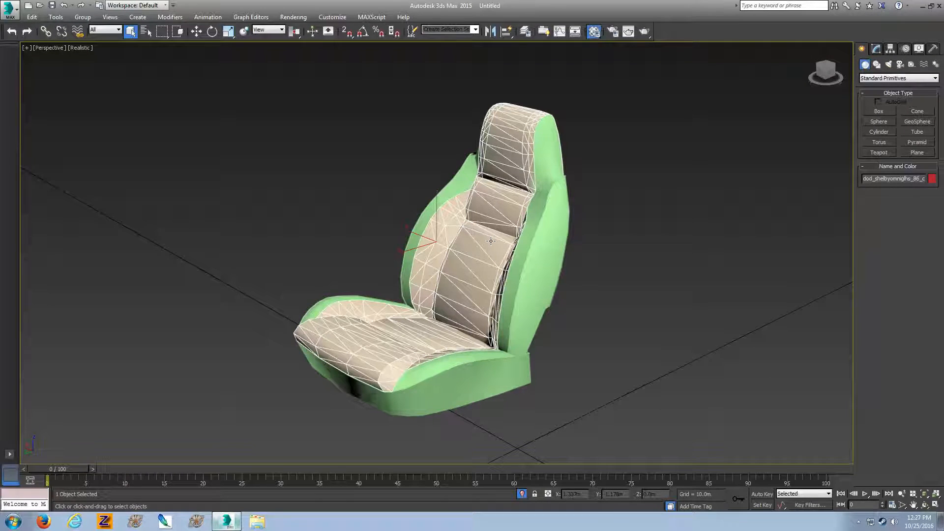
pyautogui.moveTo(492, 140); pyautogui.dragTo(181, 73)
pyautogui.moveTo(242, 101); pyautogui.dragTo(243, 177)
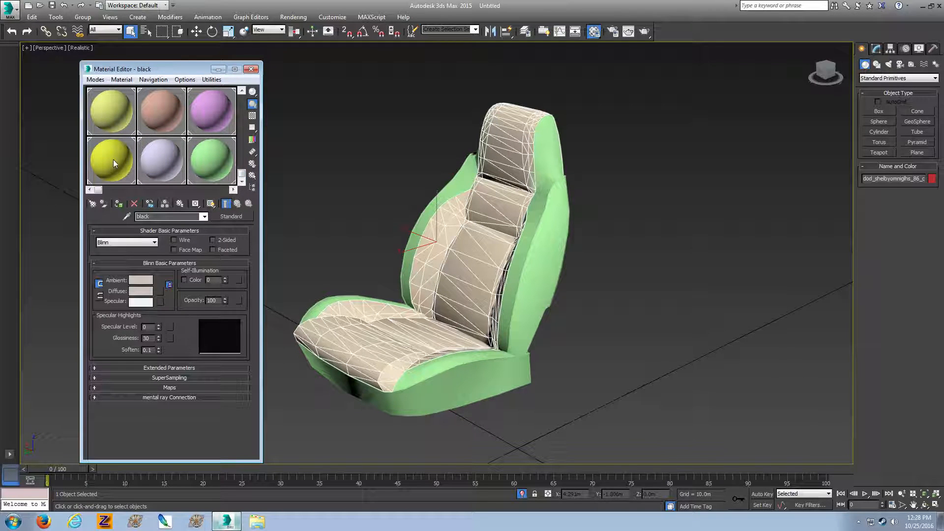
pyautogui.click(212, 80)
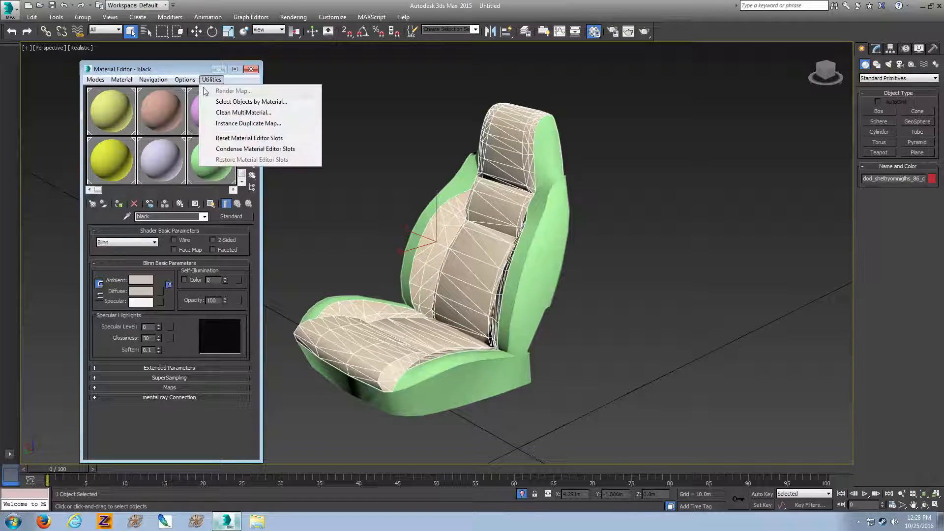
pyautogui.click(247, 139)
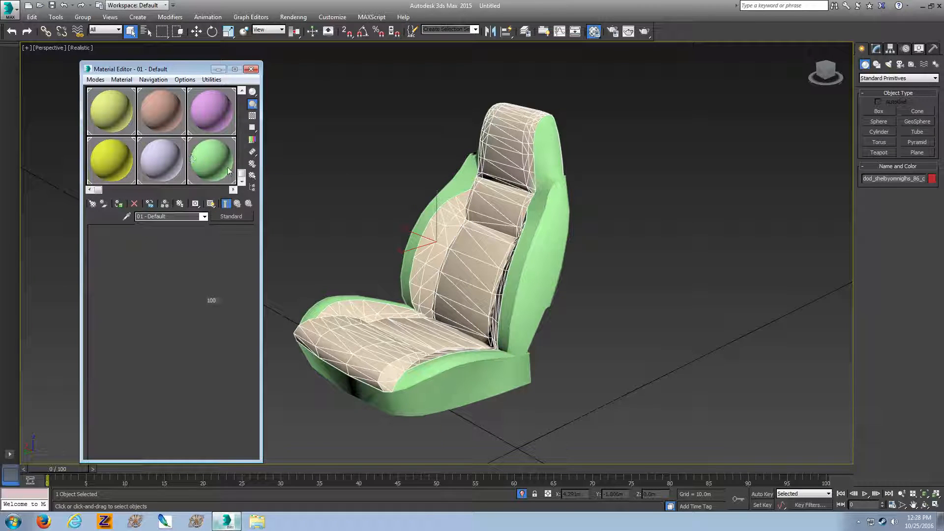
pyautogui.moveTo(241, 173); pyautogui.dragTo(241, 99)
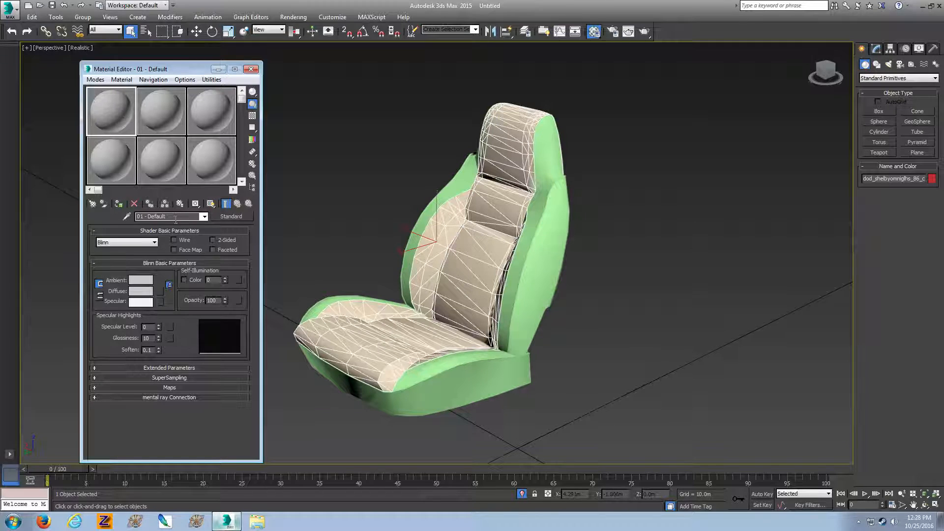
# Rename the first default material to cloth_insert
pyautogui.moveTo(151, 216); pyautogui.dragTo(138, 218)
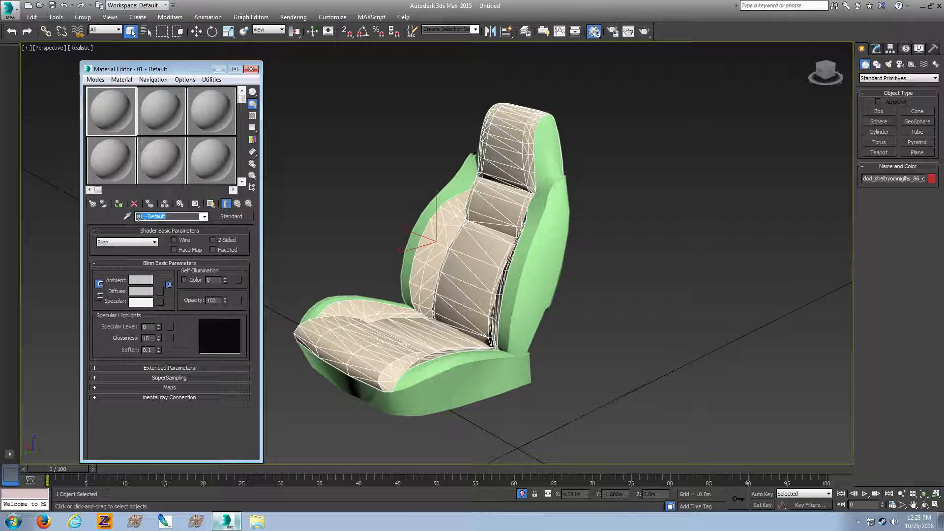
pyautogui.write('cl')
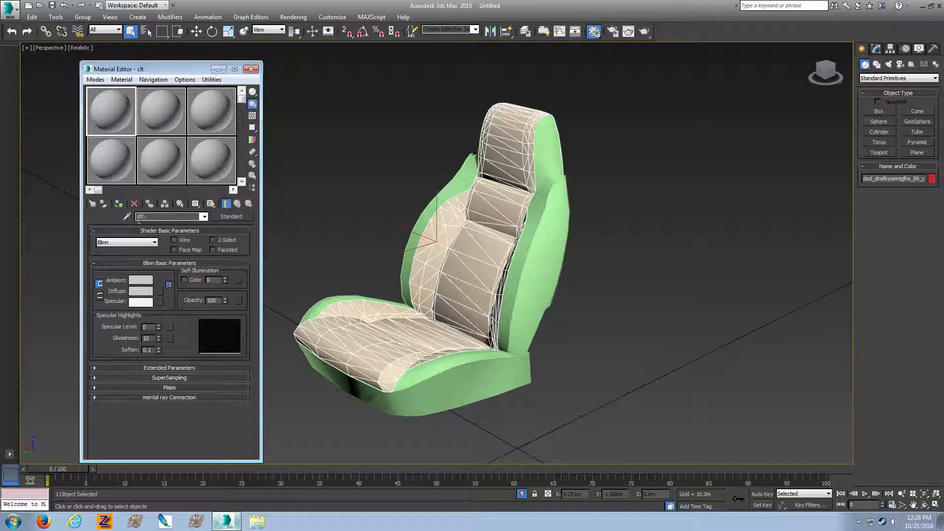
pyautogui.write('oth_insert')
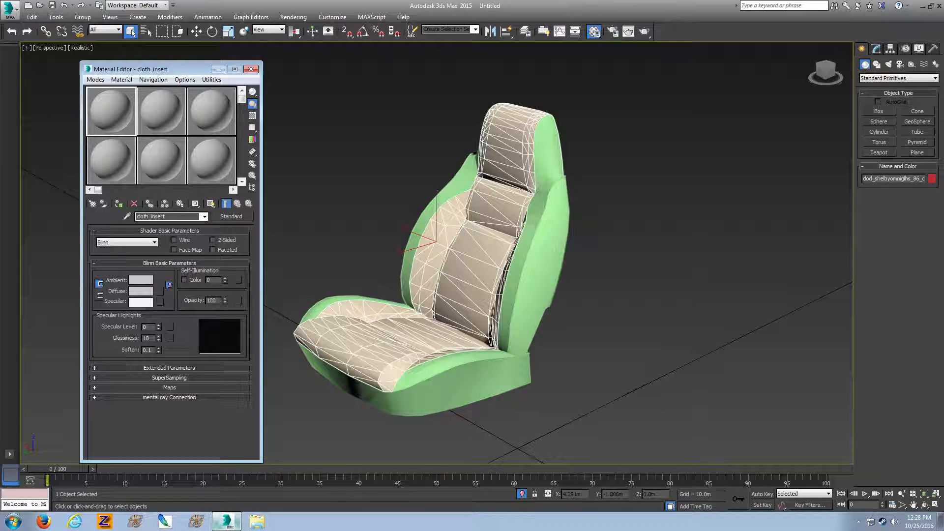
# Assign the cloth_insert material to the selected seat insert mesh and close the Material Editor
pyautogui.click(120, 204)
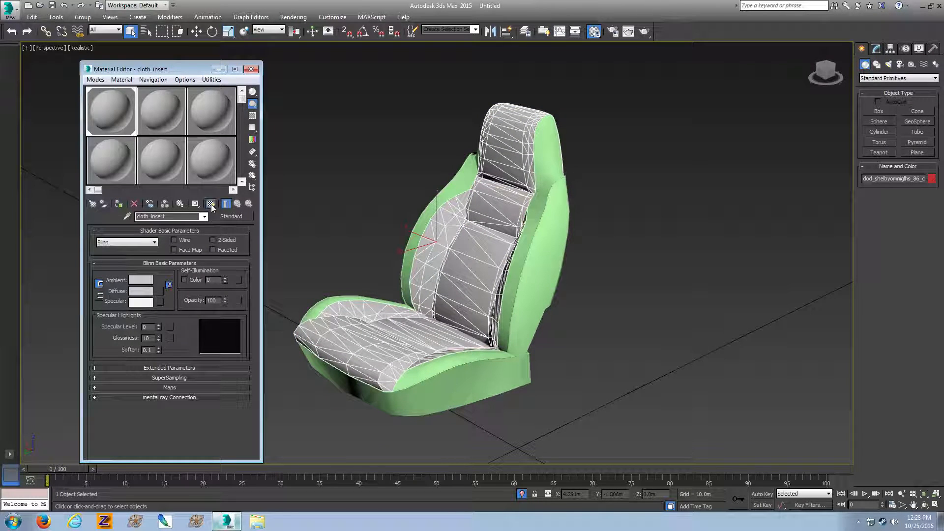
pyautogui.click(251, 68)
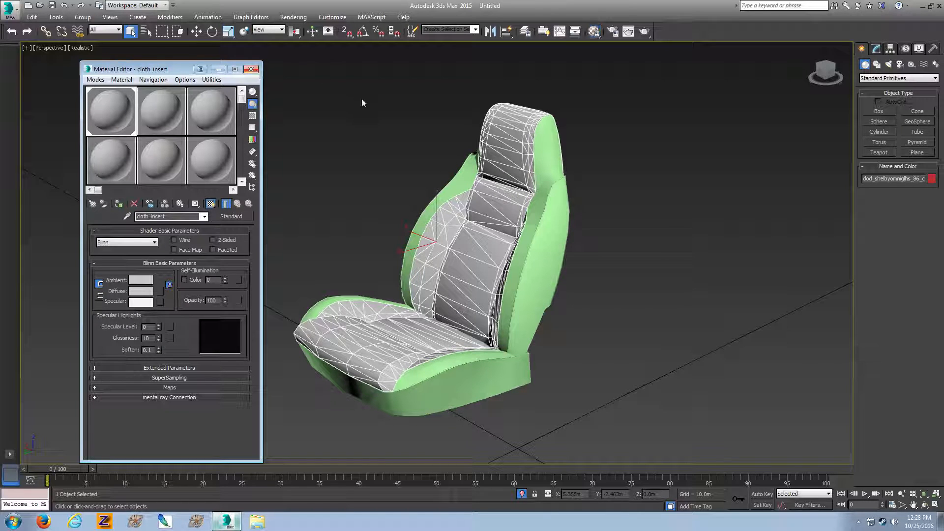
pyautogui.moveTo(826, 72); pyautogui.dragTo(794, 75)
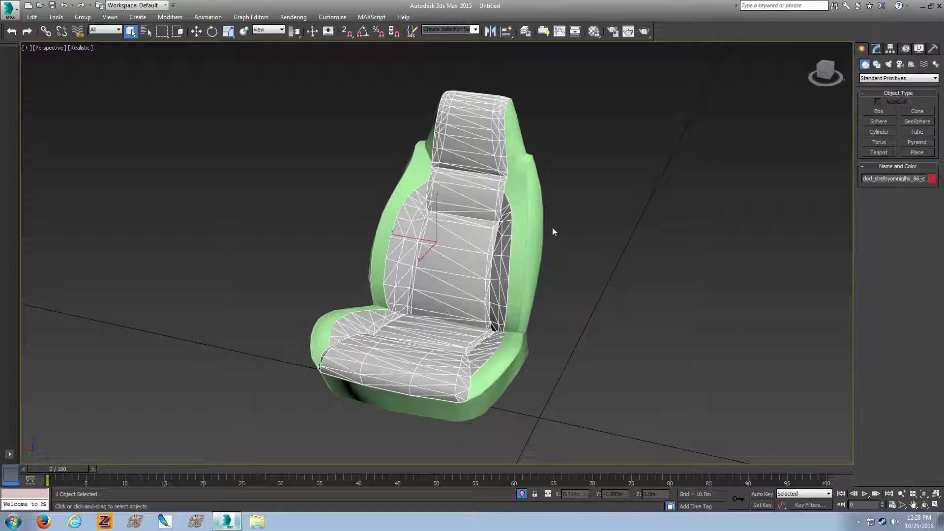
pyautogui.moveTo(826, 74); pyautogui.dragTo(689, 84)
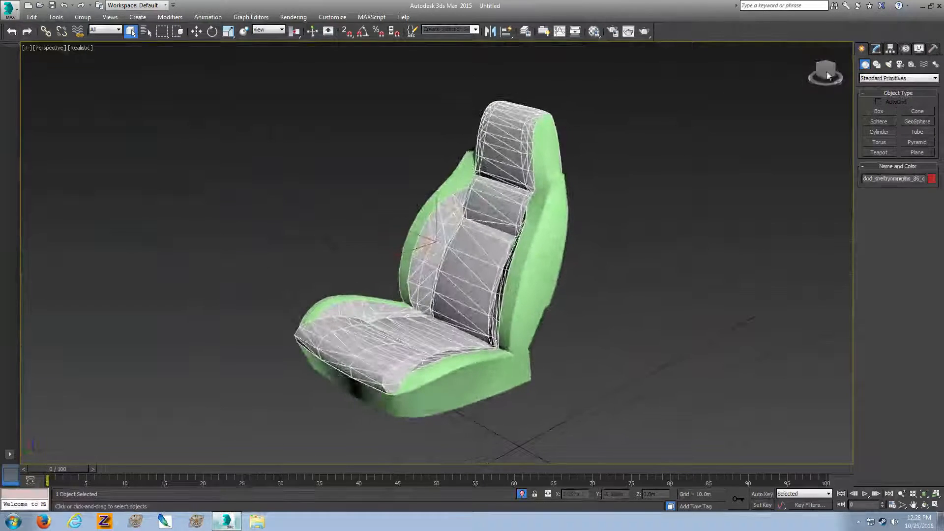
pyautogui.click(4, 9)
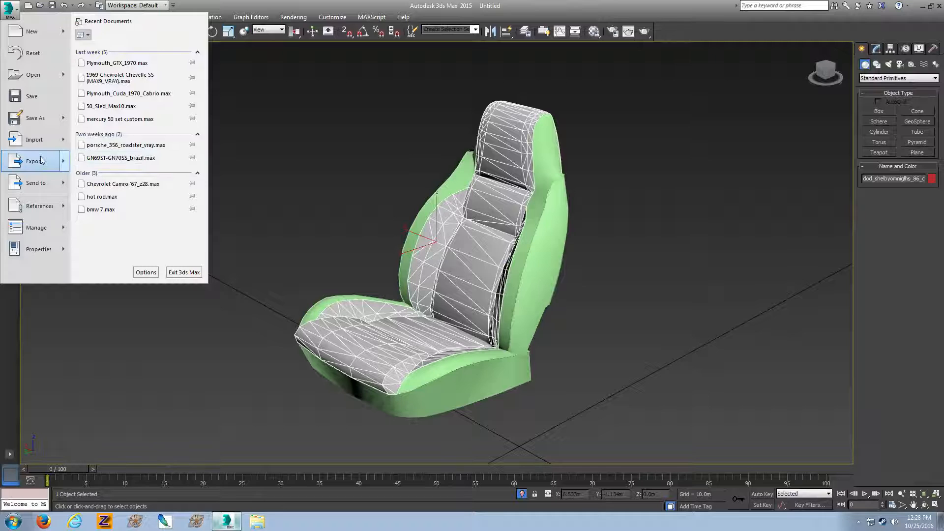
pyautogui.click(292, 177)
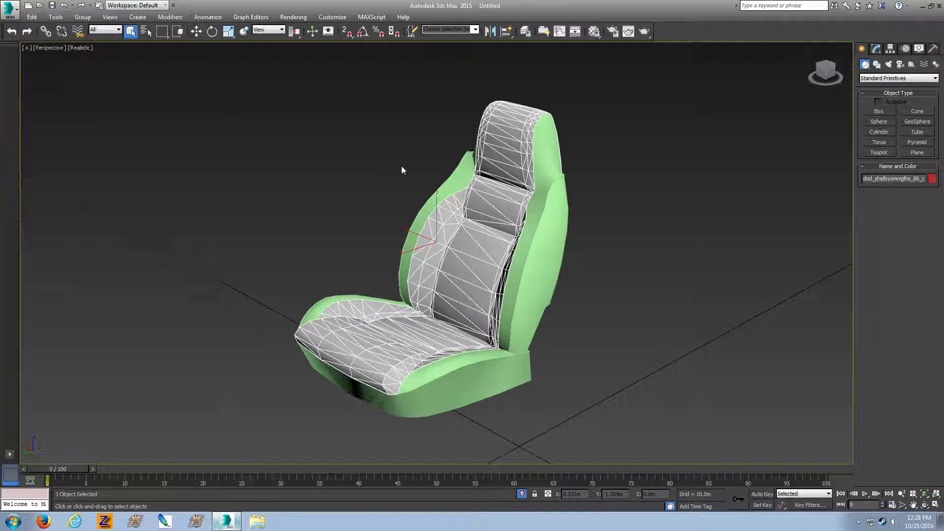
pyautogui.moveTo(331, 110); pyautogui.dragTo(615, 308)
pyautogui.click(10, 9)
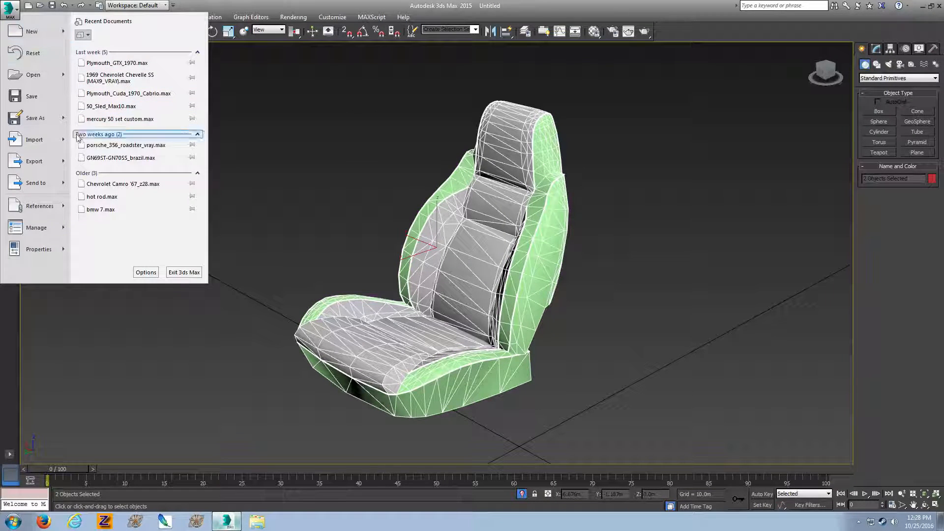
pyautogui.click(354, 159)
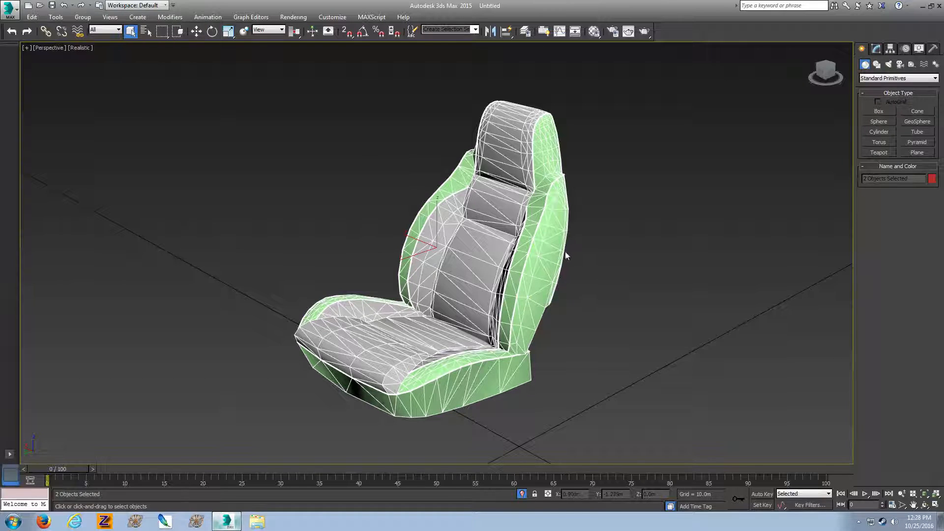
# Add an Unwrap UVW modifier to the seat's green outer mesh and open its UV editor
pyautogui.click(562, 250)
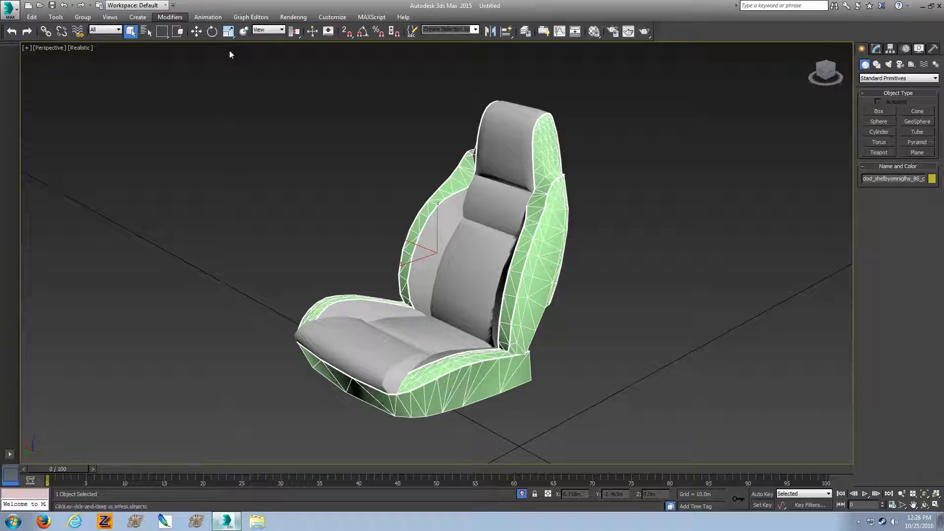
pyautogui.click(170, 17)
pyautogui.moveTo(220, 133)
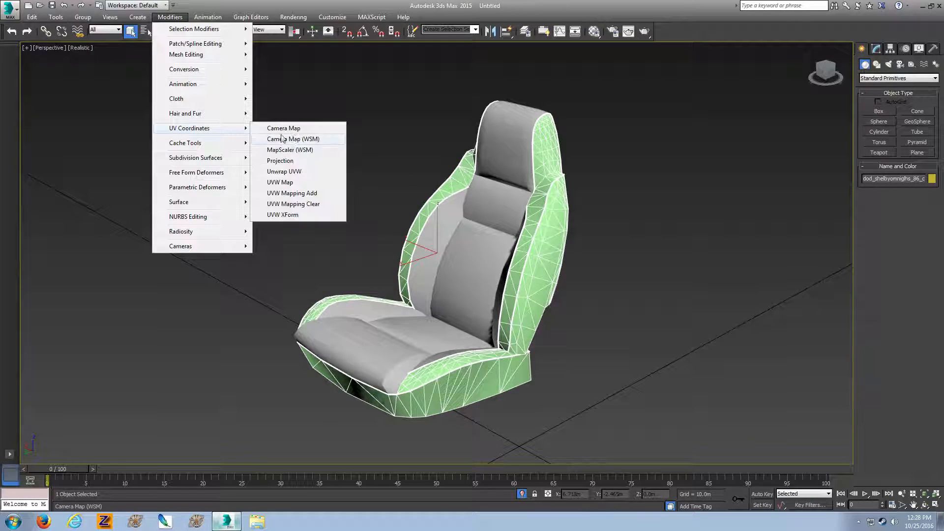
pyautogui.click(311, 173)
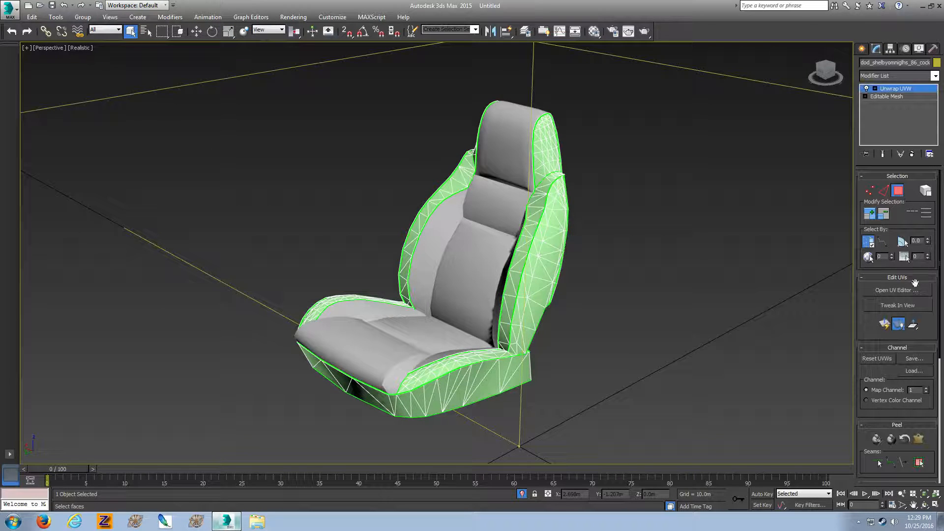
pyautogui.click(893, 290)
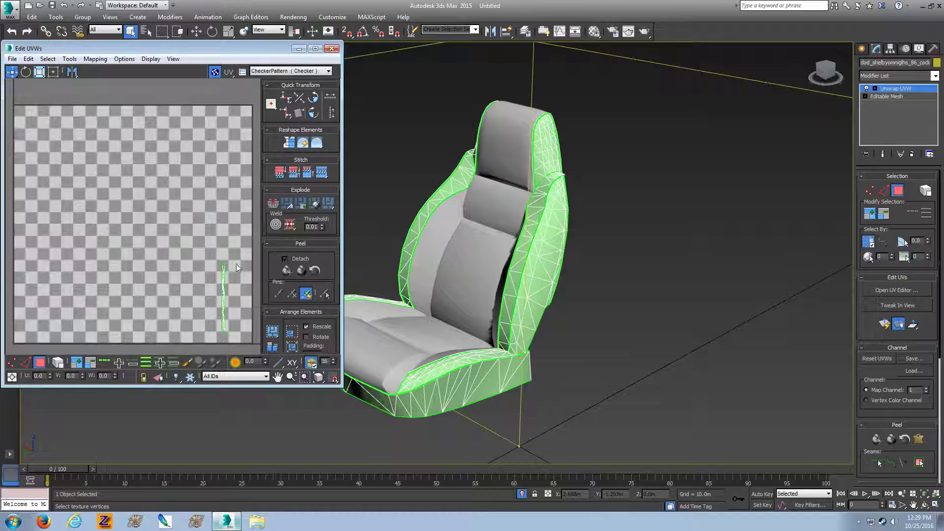
# Flatten-map the UVs of the seat's outer mesh, close the UV editor and deselect the mesh
pyautogui.click(94, 60)
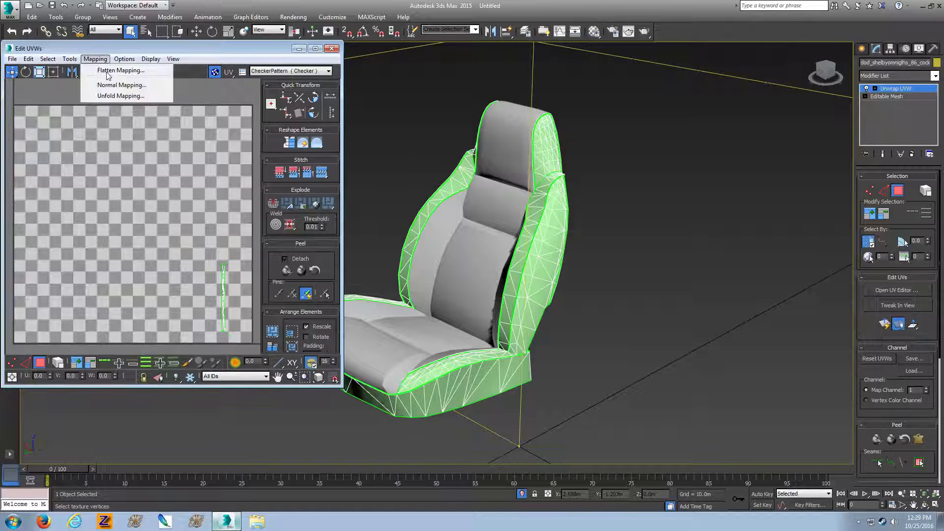
pyautogui.click(108, 72)
pyautogui.click(146, 69)
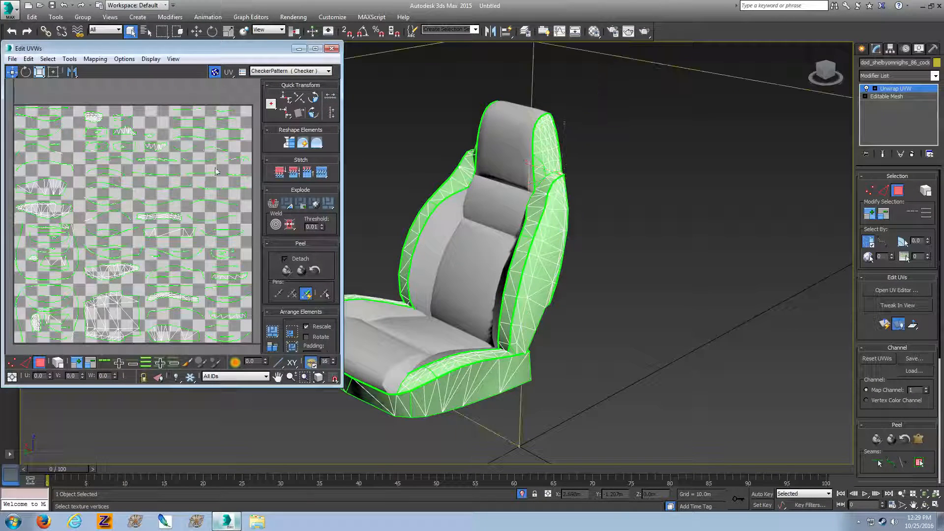
pyautogui.click(330, 49)
pyautogui.click(862, 48)
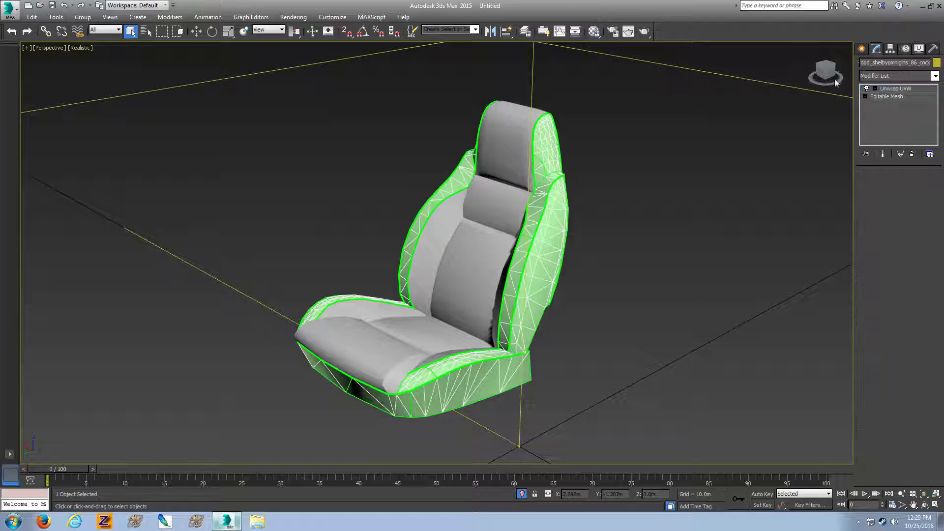
pyautogui.click(691, 172)
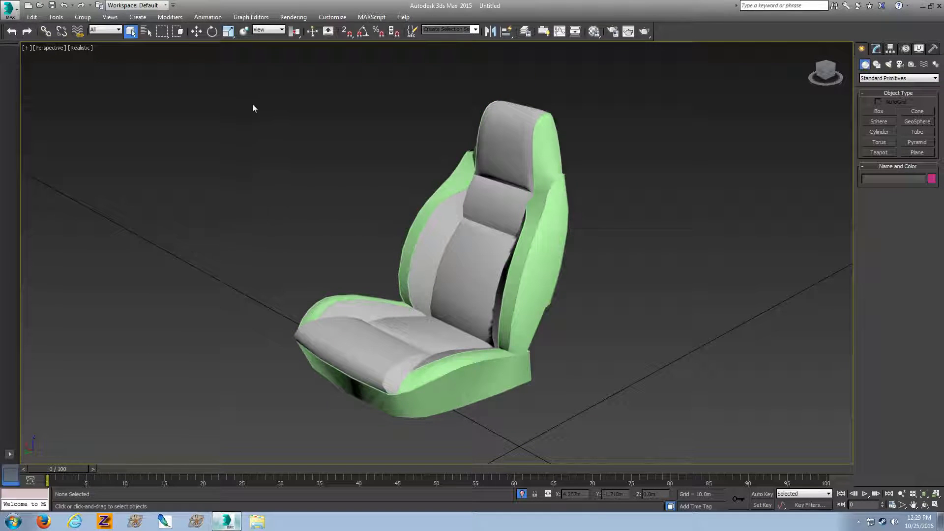
# Export both seat meshes to the desktop as seat.FBX, replacing the existing file and accepting the FBX export settings
pyautogui.moveTo(636, 336); pyautogui.dragTo(636, 335)
pyautogui.click(9, 8)
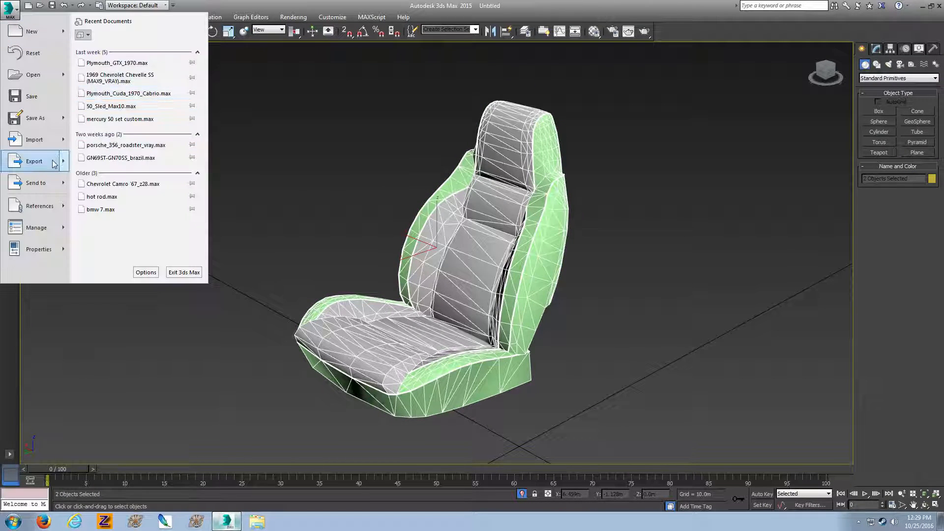
pyautogui.click(128, 86)
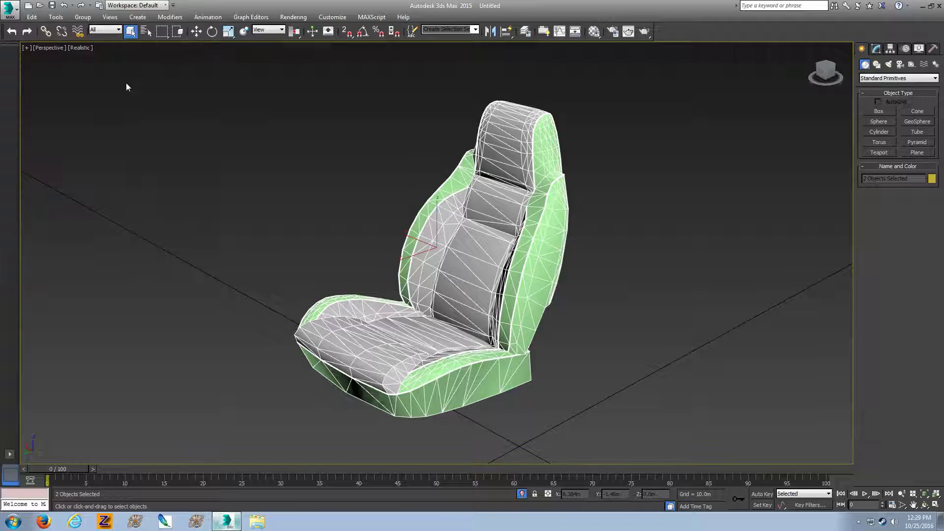
pyautogui.click(733, 264)
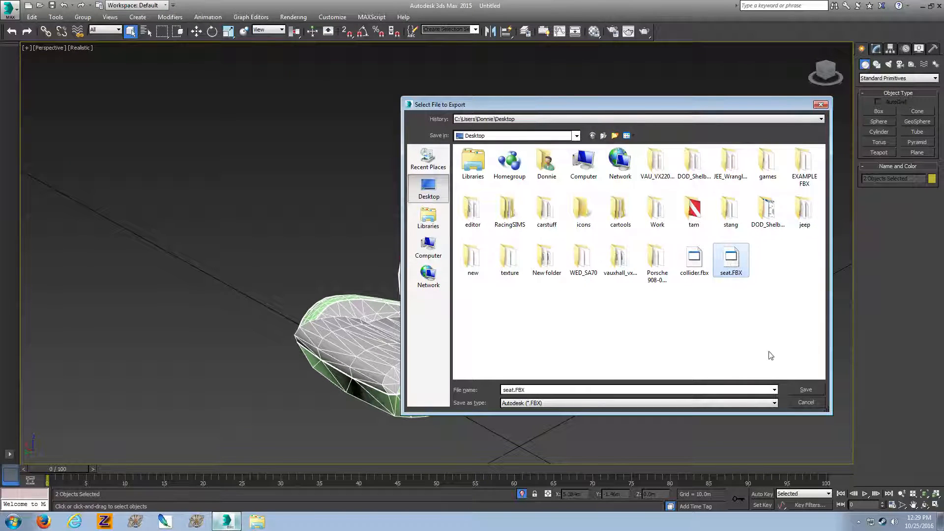
pyautogui.click(802, 389)
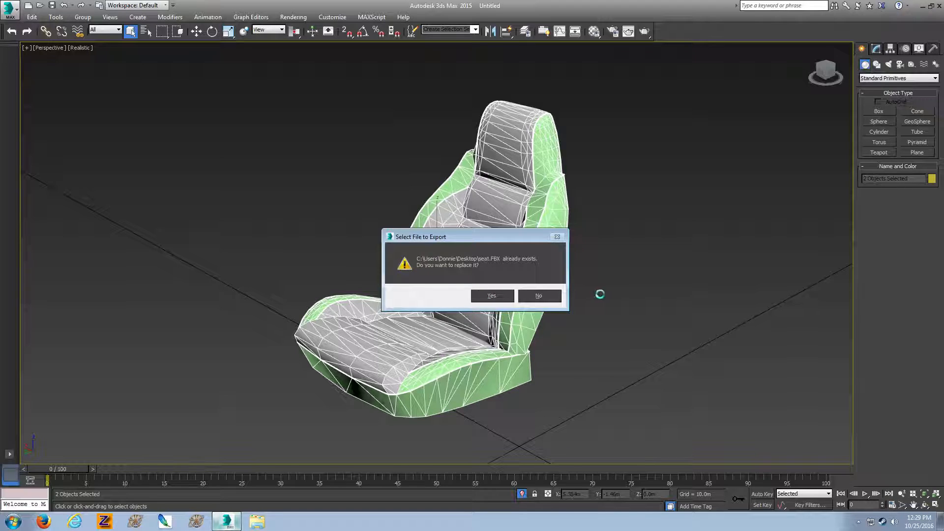
pyautogui.scroll(-5, 601, 294)
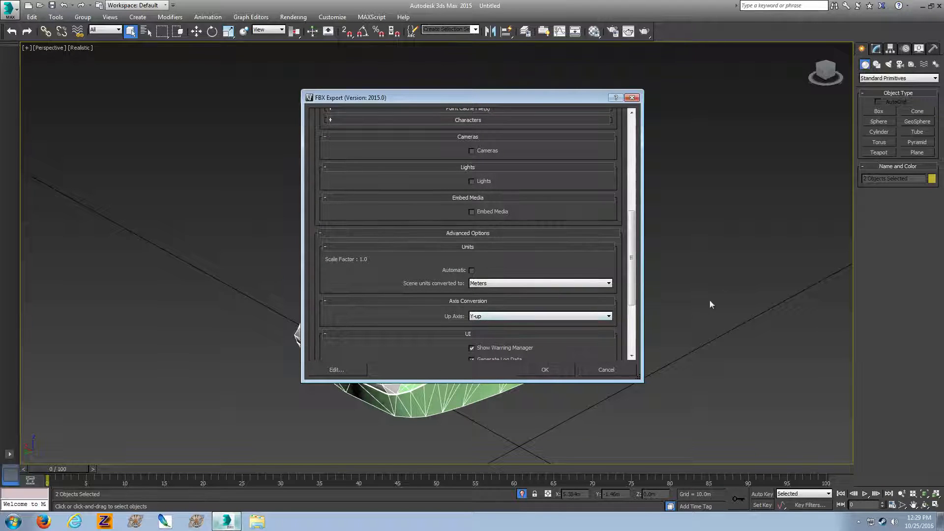
pyautogui.press('Return')
# Switch to ksEditor by launching ksEditor.exe from the editor folder on the desktop
pyautogui.press('super+d')
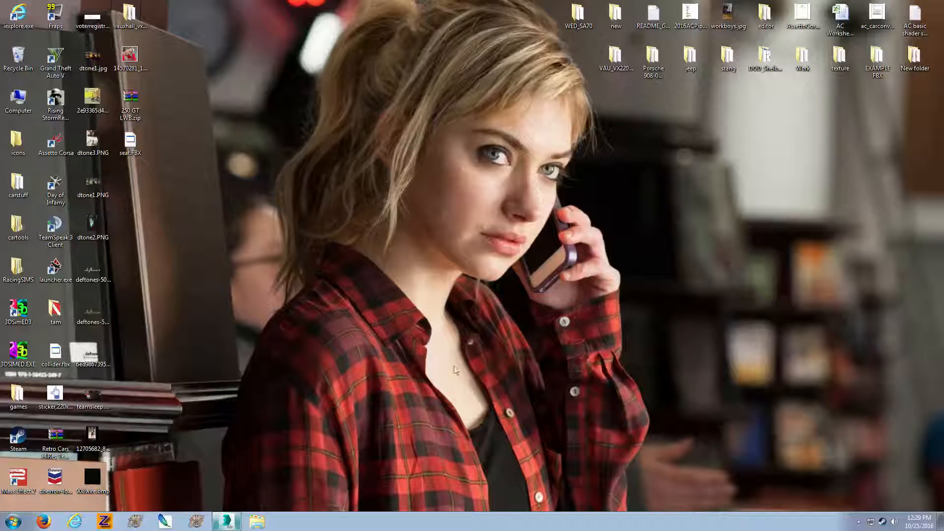
pyautogui.doubleClick(766, 14)
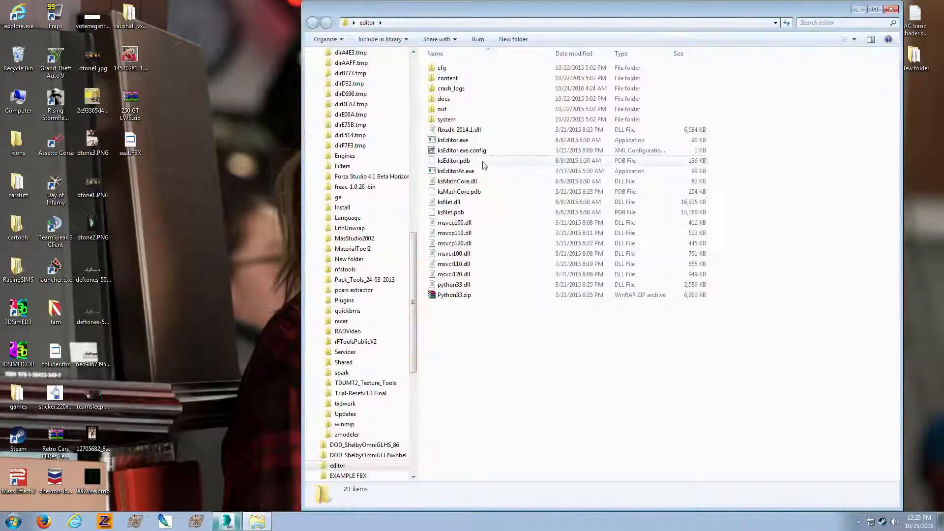
pyautogui.doubleClick(483, 142)
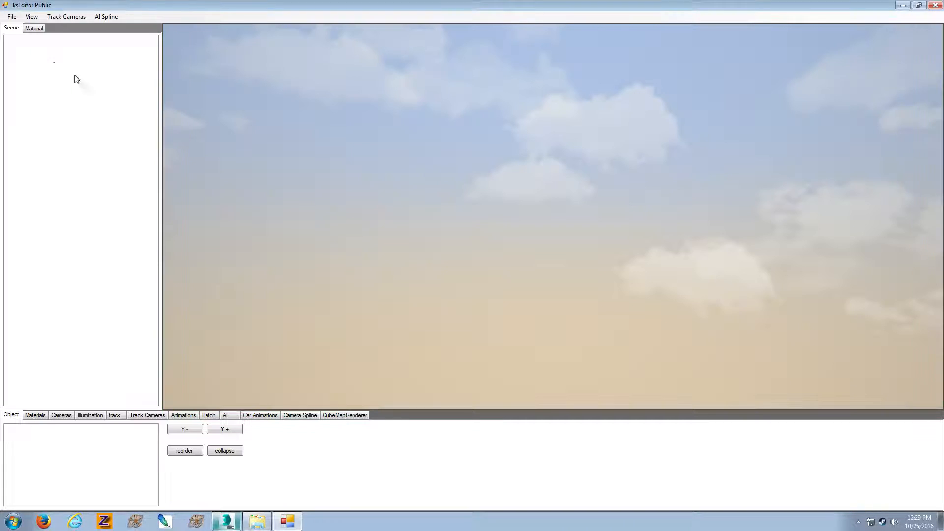
# Open the seat.FBX model from the desktop
pyautogui.click(12, 17)
pyautogui.click(30, 28)
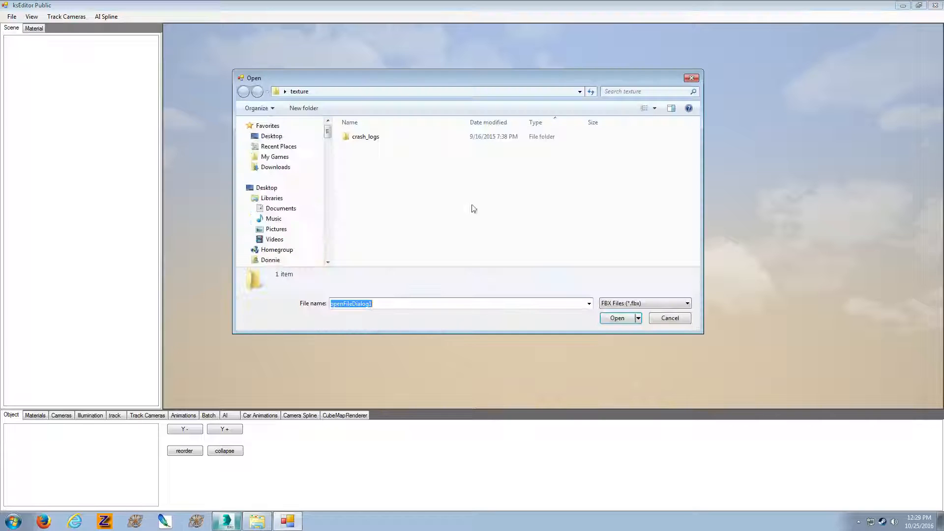
pyautogui.click(299, 136)
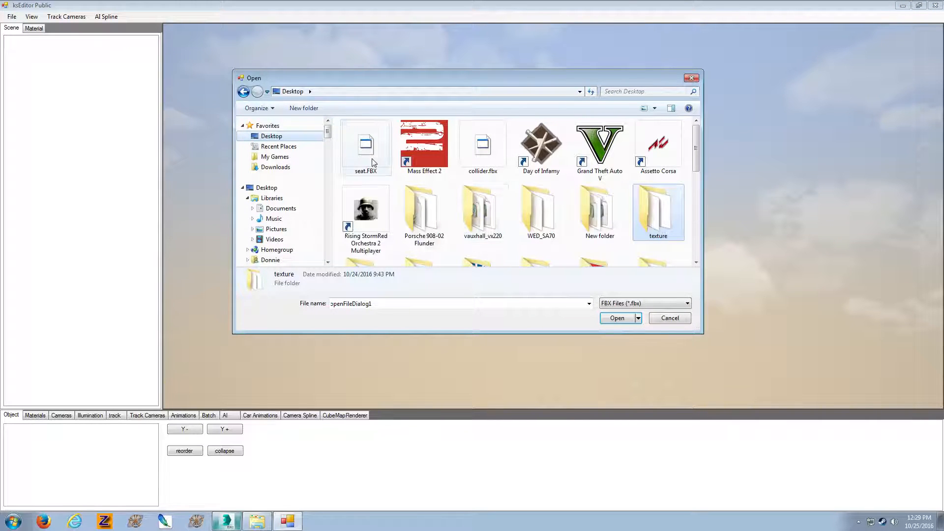
pyautogui.doubleClick(372, 159)
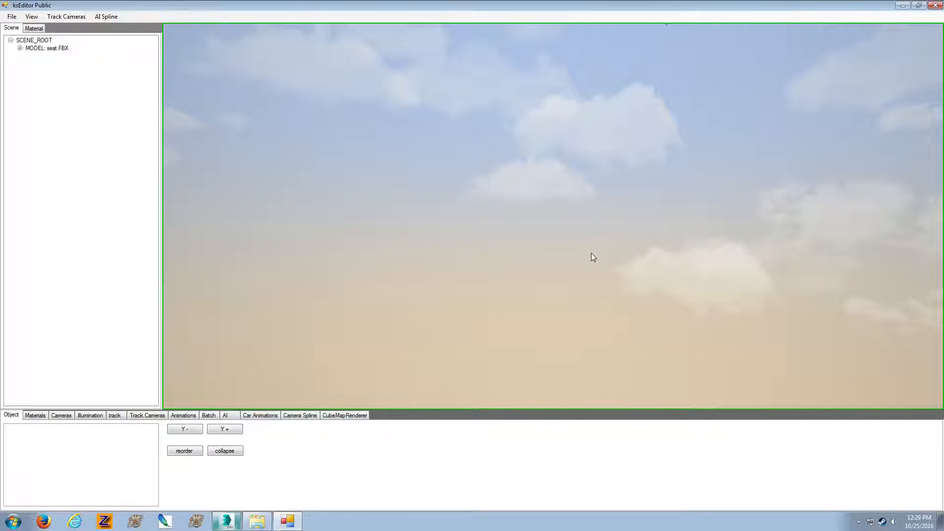
# Set the seat insert's cloth_insert material to ksAmbient 0.3, ksDiffuse 0.3, ksSpecular 0.1 and ksSpecularEXP 40
pyautogui.moveTo(591, 252); pyautogui.dragTo(670, 290, button='right')
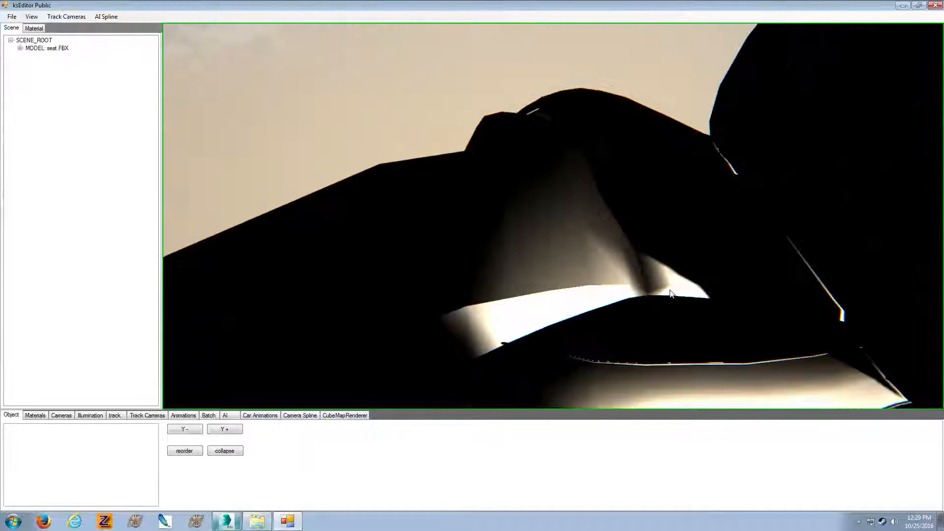
pyautogui.click(671, 293)
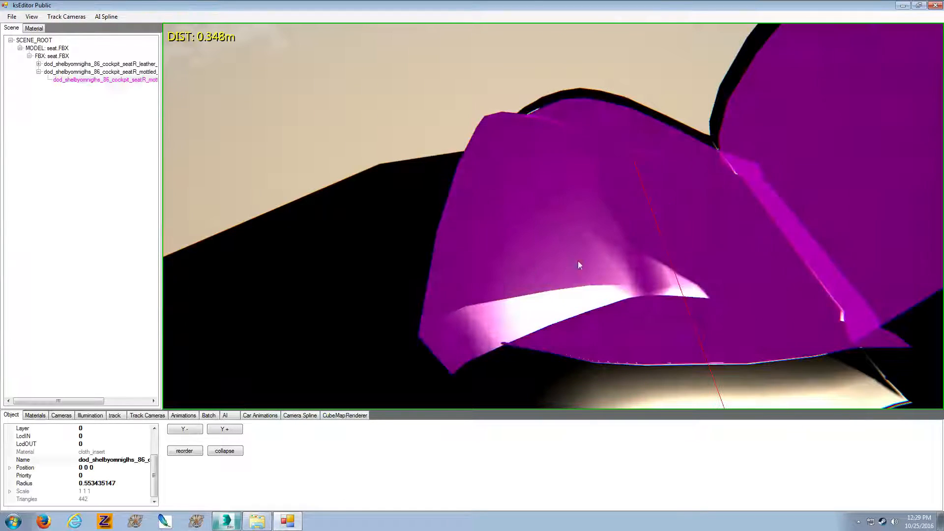
pyautogui.click(34, 28)
pyautogui.click(39, 415)
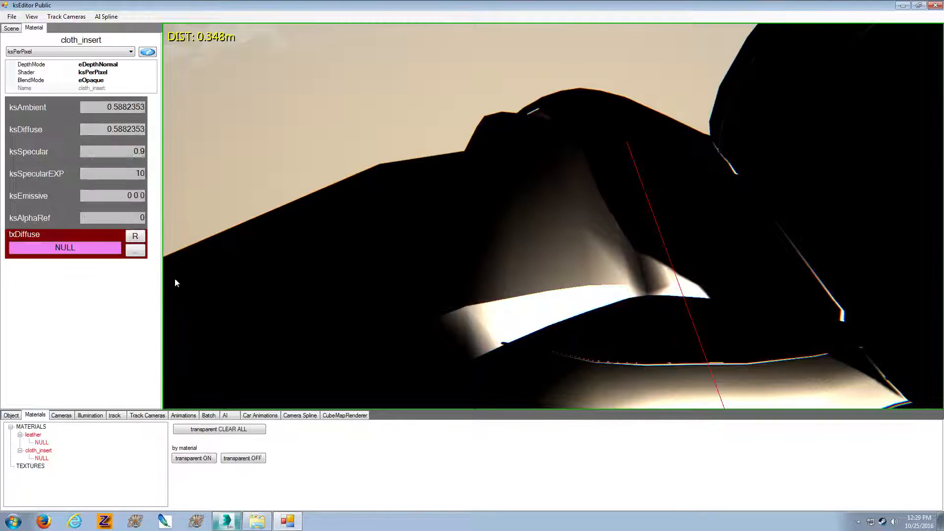
pyautogui.doubleClick(115, 107)
pyautogui.write('3')
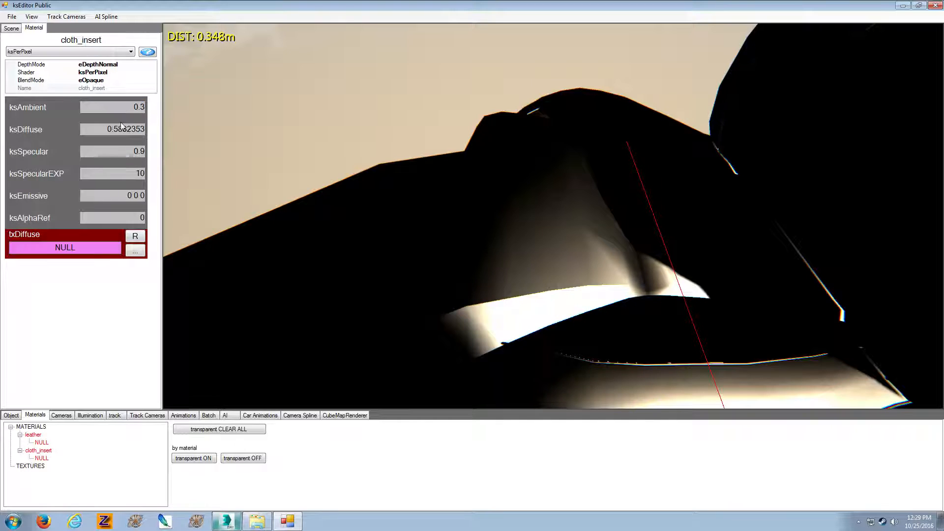
pyautogui.doubleClick(111, 129)
pyautogui.press('BackSpace')
pyautogui.write('1')
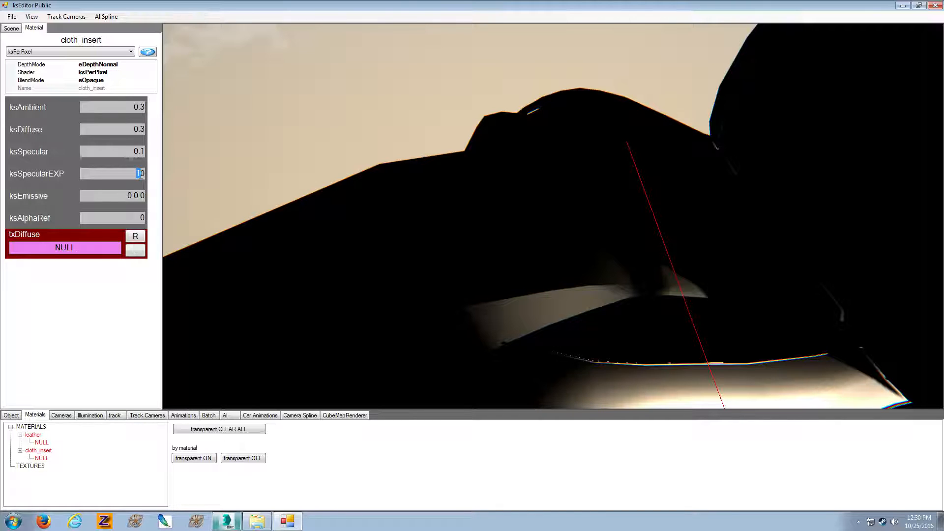
pyautogui.write('4')
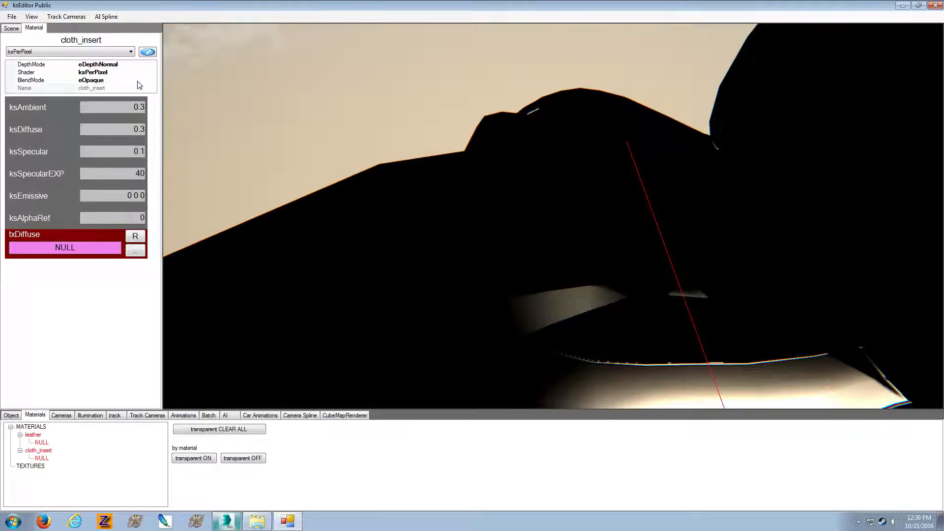
# Switch cloth_insert to the ksPerPixelNM_UVMult shader and load cloth04_mgrey.dds from the desktop's texture folder as txDiffuse
pyautogui.click(130, 51)
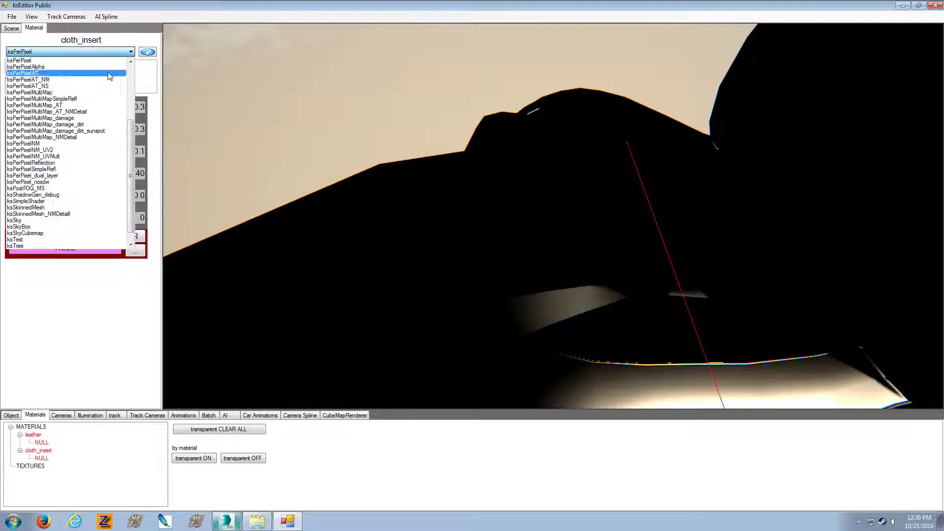
pyautogui.click(77, 156)
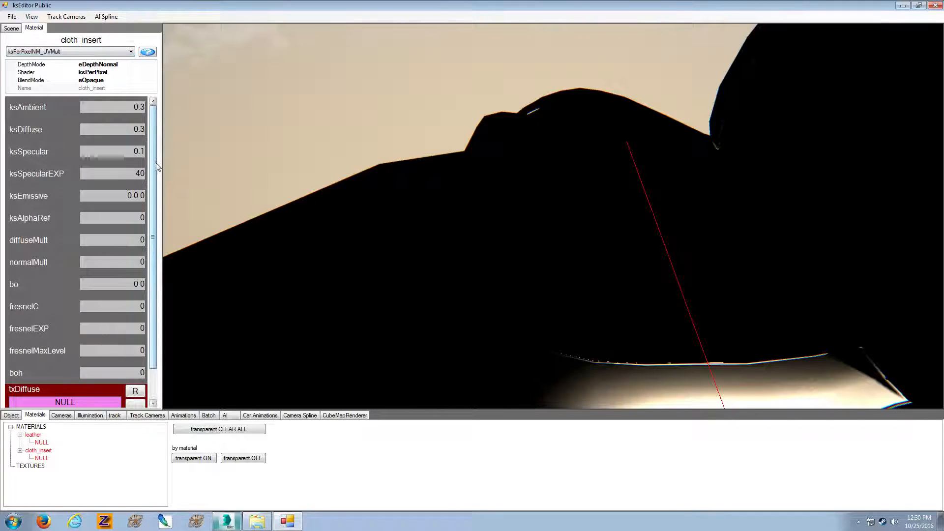
pyautogui.scroll(-3, 99, 295)
pyautogui.click(135, 370)
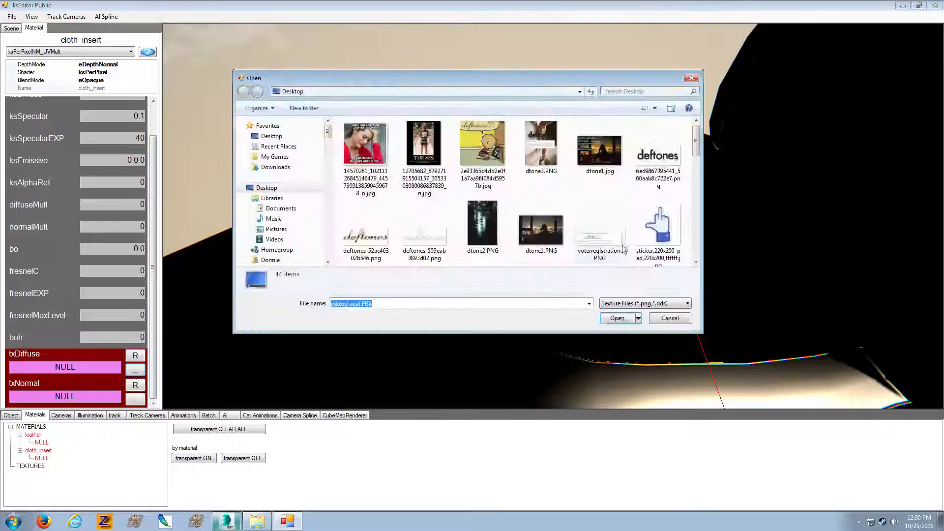
pyautogui.click(477, 222)
pyautogui.scroll(-3, 476, 221)
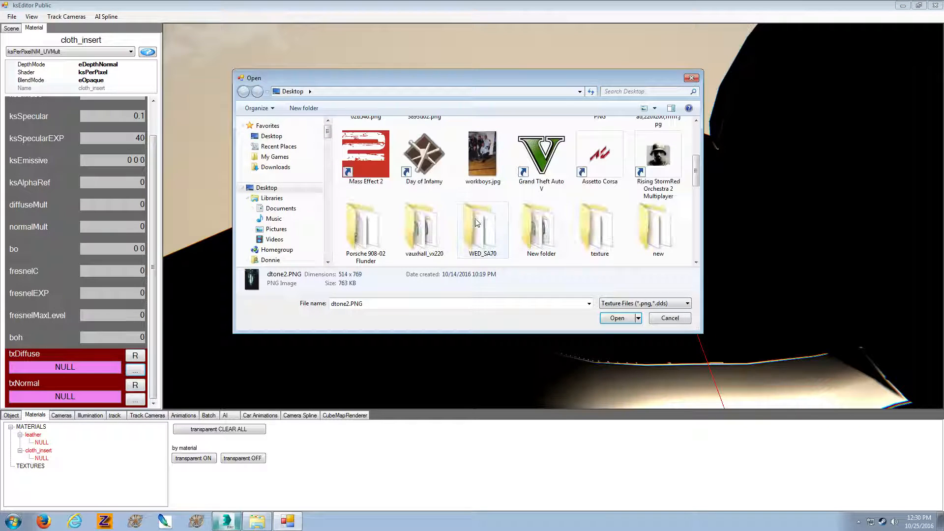
pyautogui.doubleClick(582, 220)
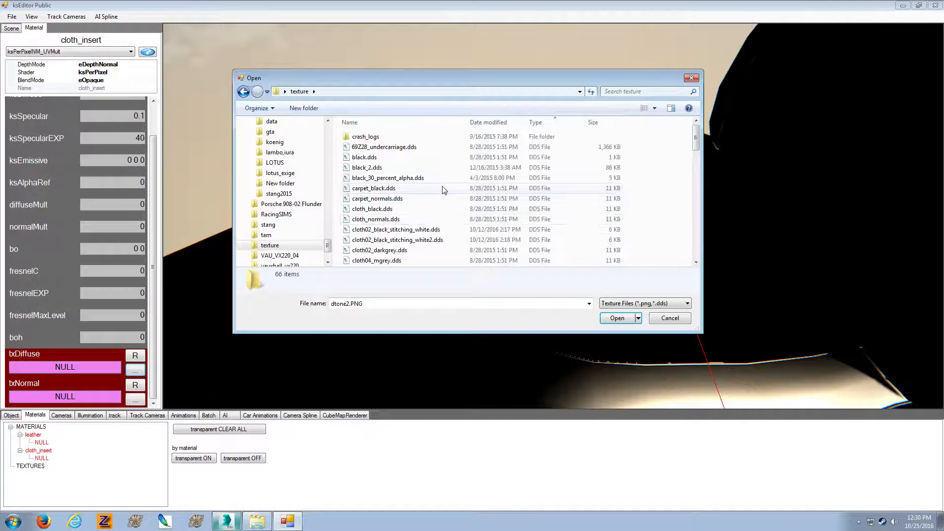
pyautogui.click(442, 188)
pyautogui.scroll(-1, 443, 188)
pyautogui.doubleClick(376, 230)
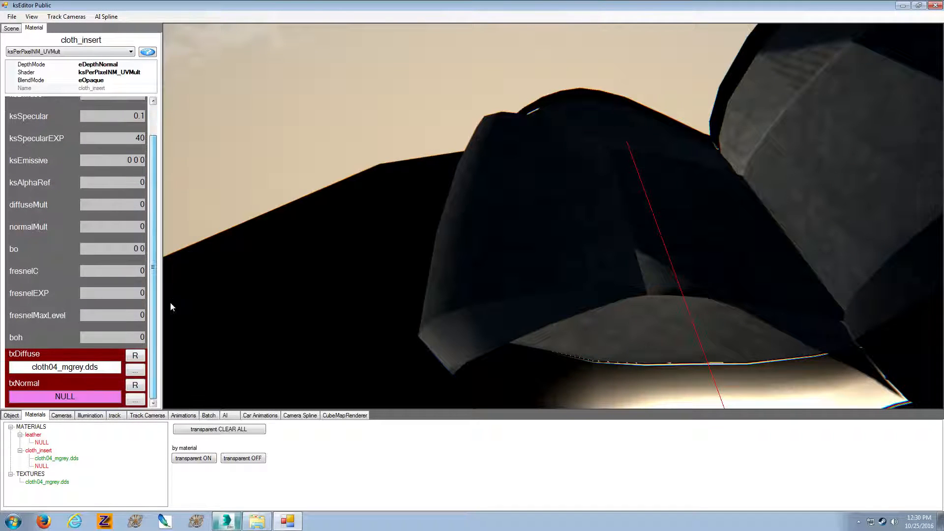
# Load cloth_normals.dds from the texture folder as the txNormal map of cloth_insert
pyautogui.click(135, 399)
pyautogui.click(506, 240)
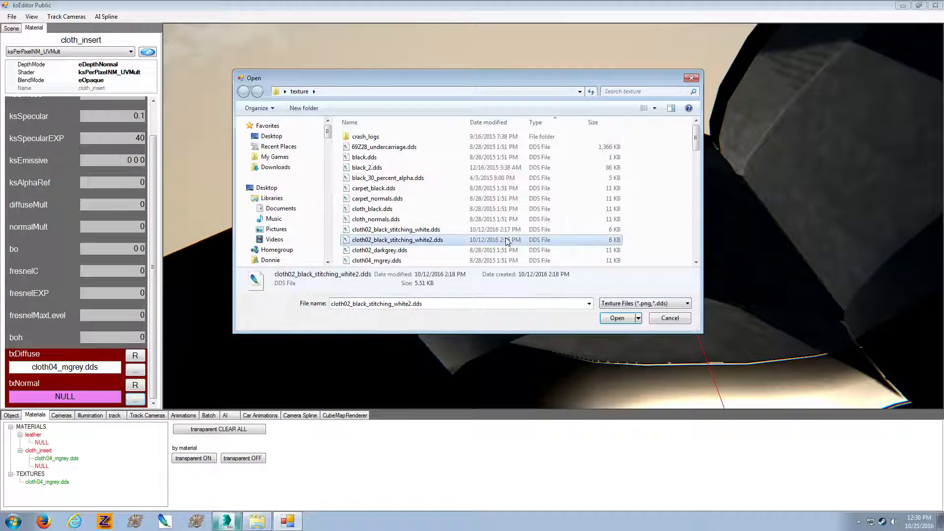
pyautogui.scroll(-1, 472, 236)
pyautogui.doubleClick(419, 189)
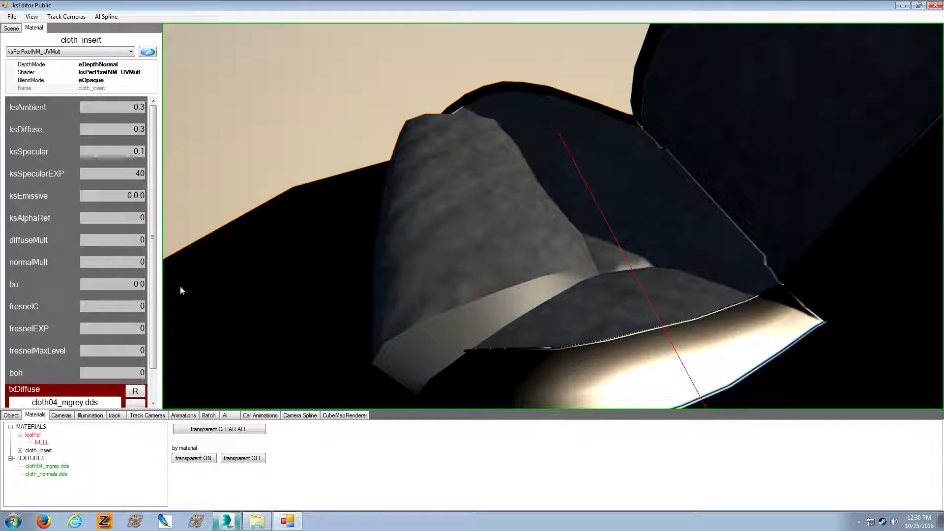
# Set normalMult and diffuseMult of cloth_insert to 10 and check the weave on the seat
pyautogui.moveTo(142, 262); pyautogui.dragTo(154, 259)
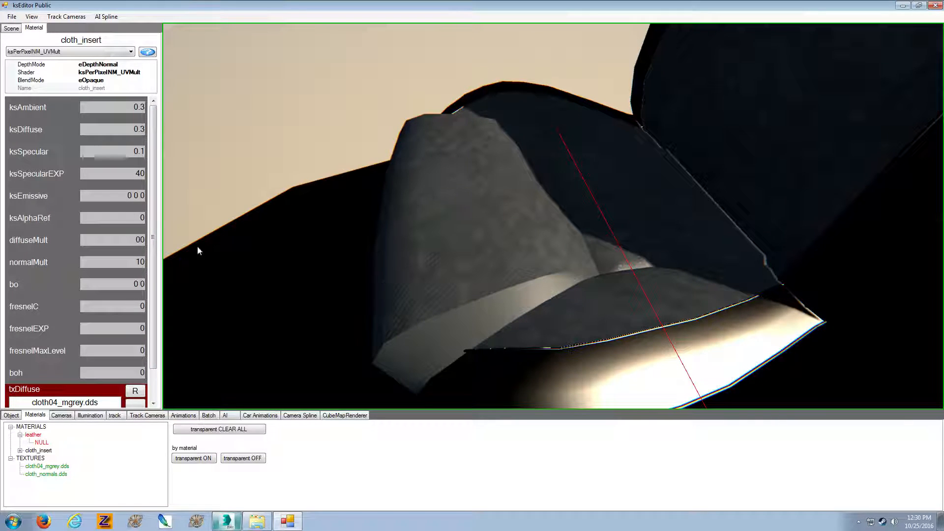
pyautogui.moveTo(140, 240); pyautogui.dragTo(135, 240)
pyautogui.write('1')
pyautogui.moveTo(385, 251)
pyautogui.mouseDown(button='right')
pyautogui.moveTo(380, 244)
pyautogui.moveTo(395, 265)
pyautogui.moveTo(429, 269)
pyautogui.moveTo(391, 264)
pyautogui.mouseUp(button='right')
pyautogui.click(392, 258)
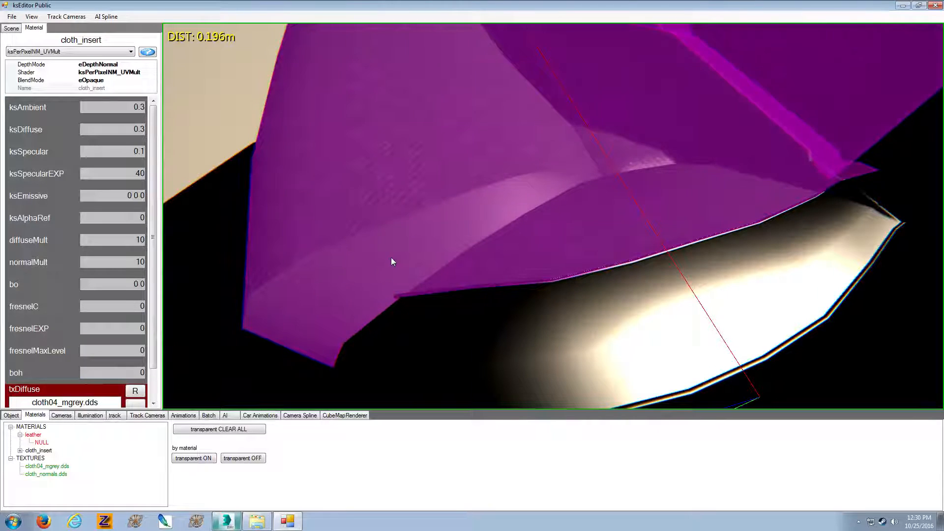
pyautogui.moveTo(393, 259); pyautogui.dragTo(417, 246, button='right')
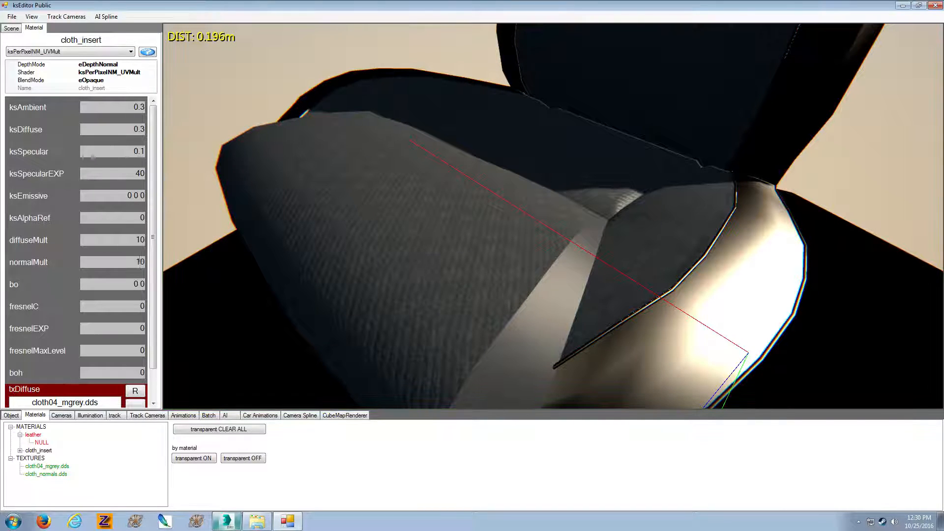
# Raise normalMult and diffuseMult of cloth_insert to 15 and set its ksSpecular to 0.0
pyautogui.write('5')
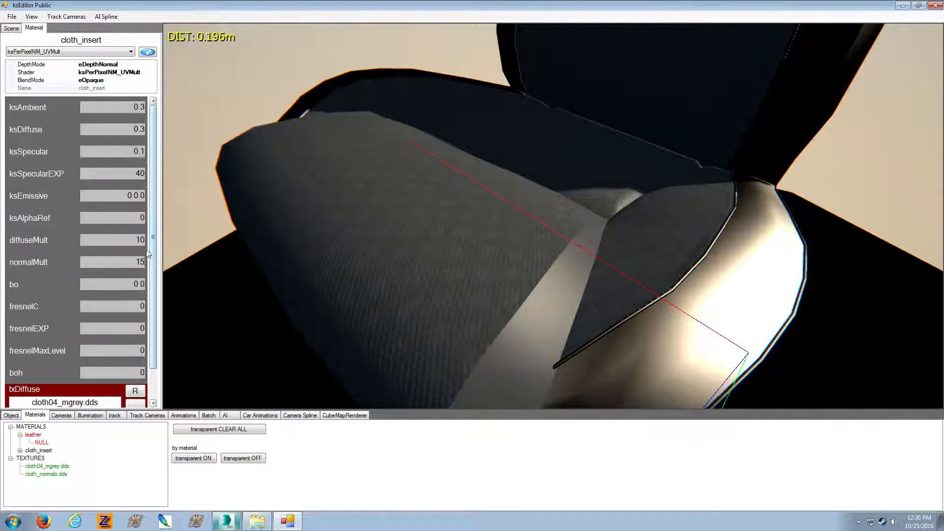
pyautogui.write('5')
pyautogui.moveTo(344, 264); pyautogui.dragTo(467, 277, button='right')
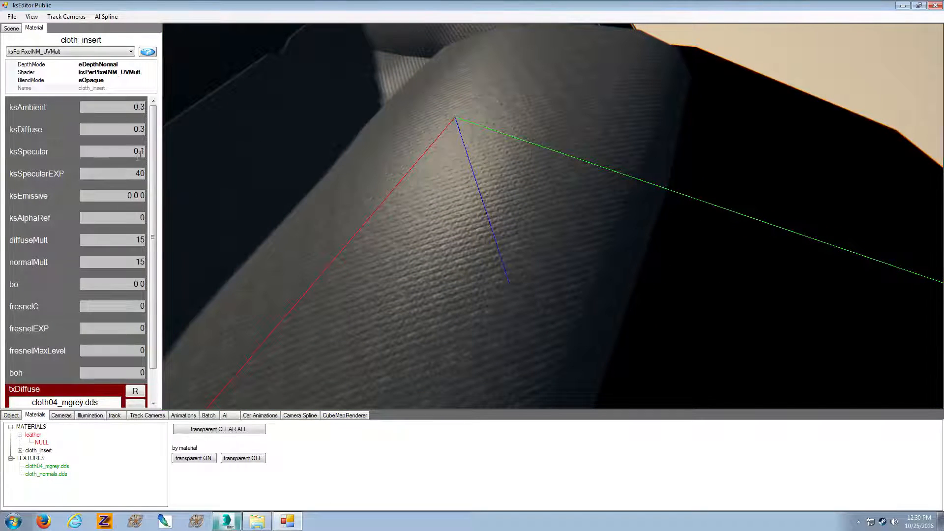
pyautogui.write('0')
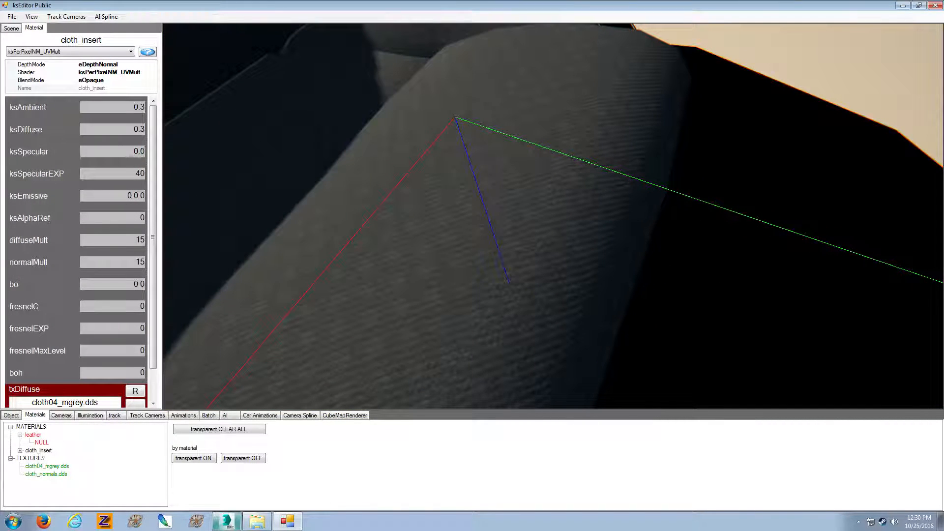
# Set the seat side's leather material to ksAmbient 0.3, ksDiffuse 0.3, ksSpecular 0.2 and ksSpecularEXP 30
pyautogui.moveTo(288, 175); pyautogui.dragTo(185, 129, button='right')
pyautogui.scroll(2, 231, 149)
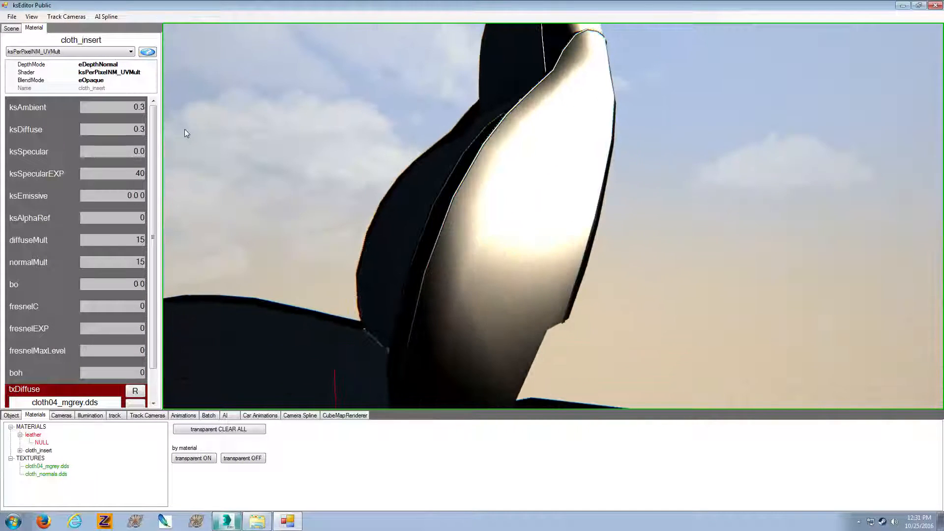
pyautogui.click(523, 238)
pyautogui.moveTo(114, 108); pyautogui.dragTo(146, 130)
pyautogui.write('3')
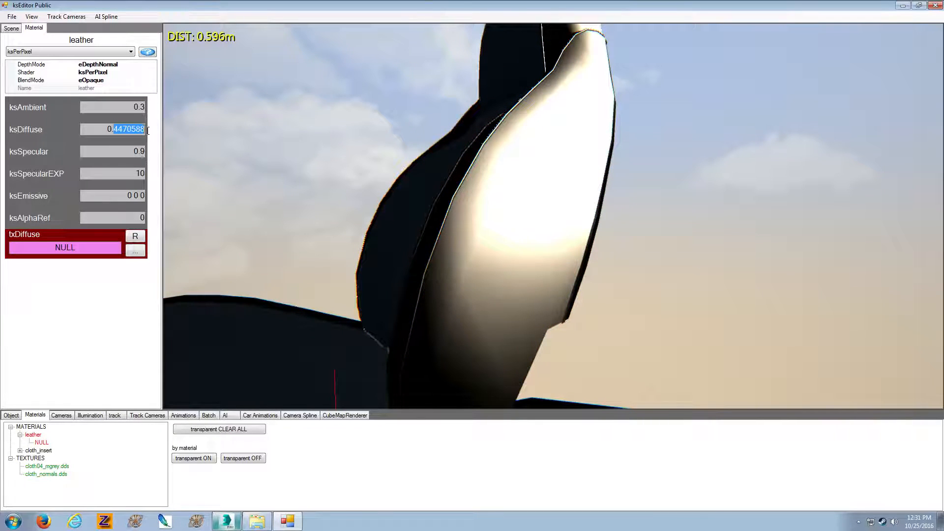
pyautogui.write('3')
pyautogui.write('2')
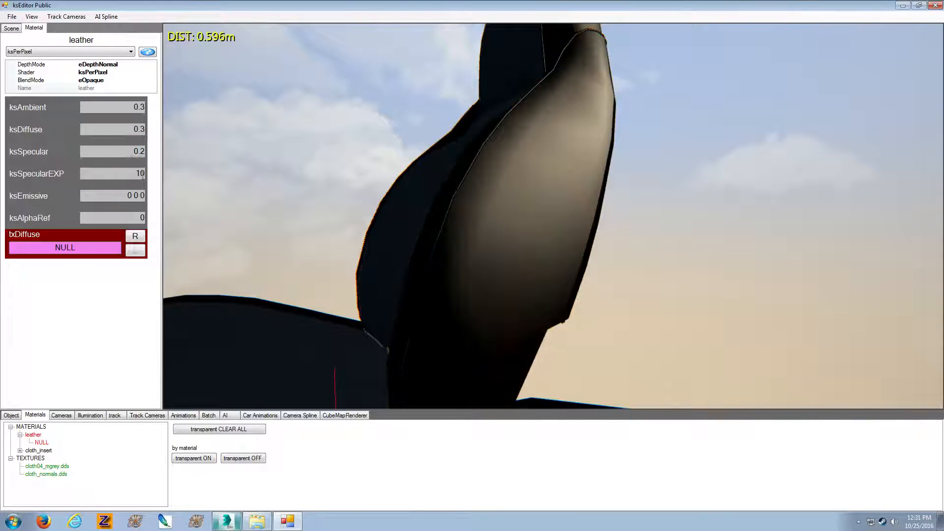
pyautogui.write('3')
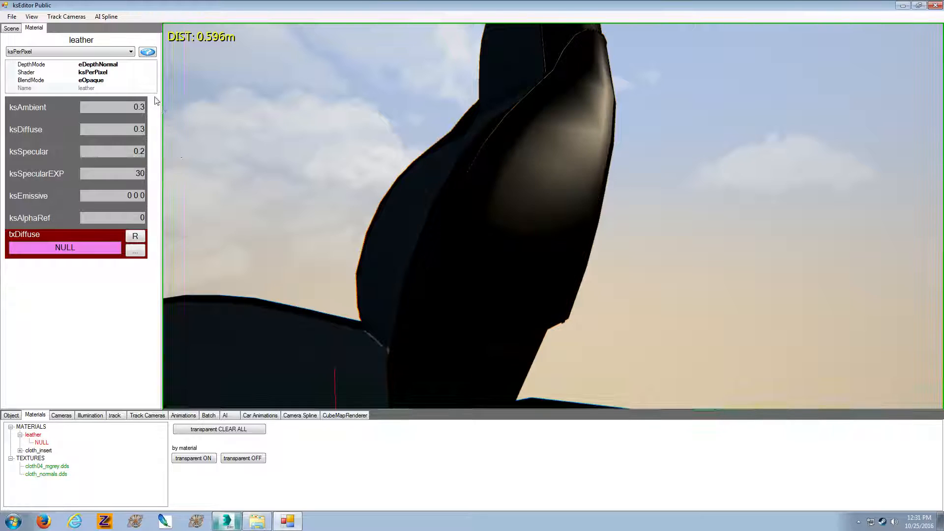
# Switch the leather material to the ksPerPixelNM_UVMult shader and load leather02_nero.dds as its txDiffuse
pyautogui.click(129, 51)
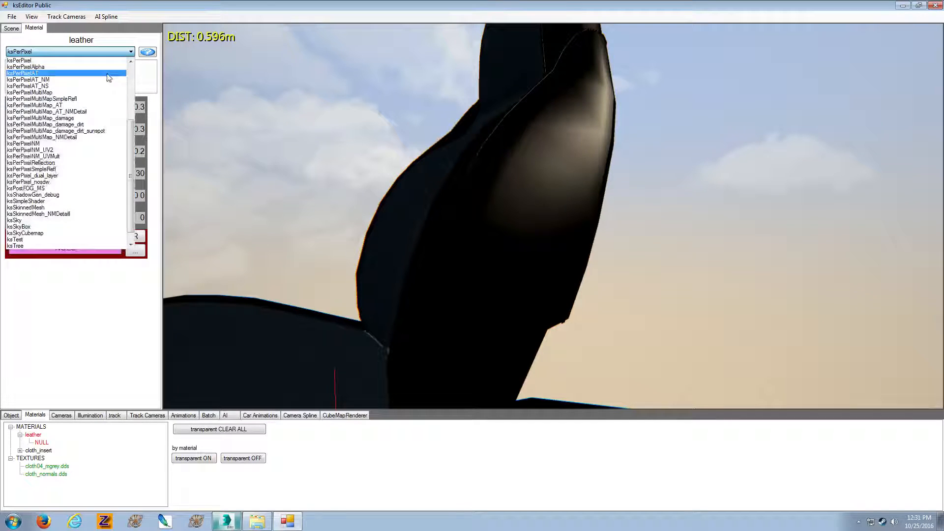
pyautogui.click(82, 155)
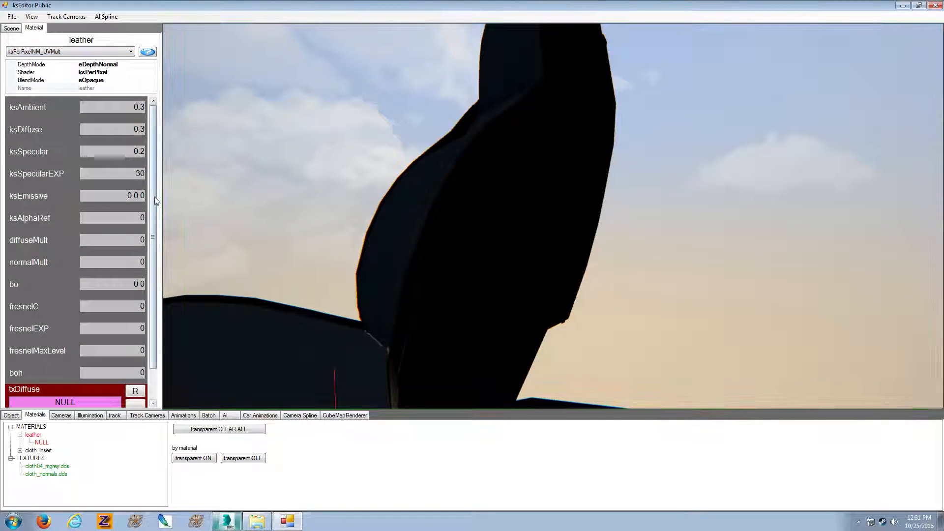
pyautogui.click(135, 369)
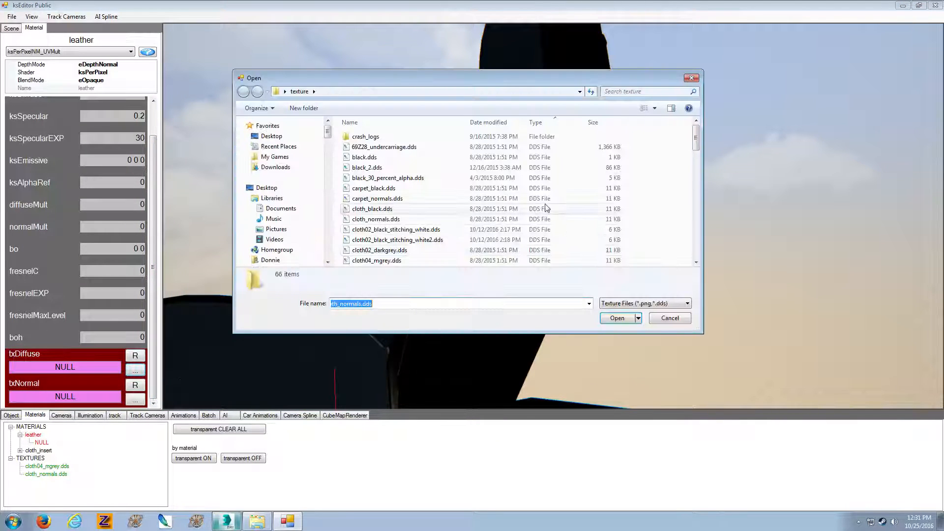
pyautogui.click(514, 211)
pyautogui.scroll(-2, 514, 199)
pyautogui.doubleClick(425, 135)
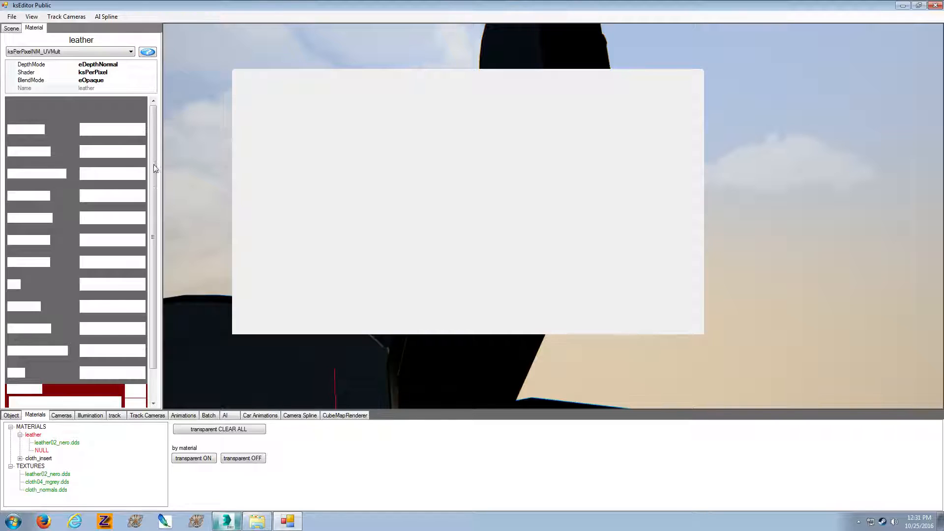
# Load leather02_normals.dds from the texture folder as the leather material's txNormal map
pyautogui.moveTo(154, 159); pyautogui.dragTo(156, 234)
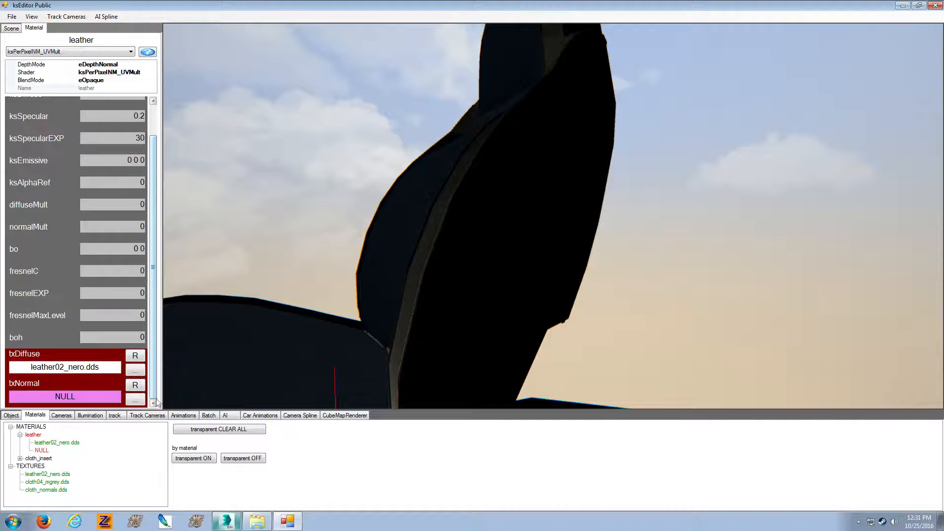
pyautogui.click(135, 400)
pyautogui.click(536, 178)
pyautogui.scroll(-3, 535, 178)
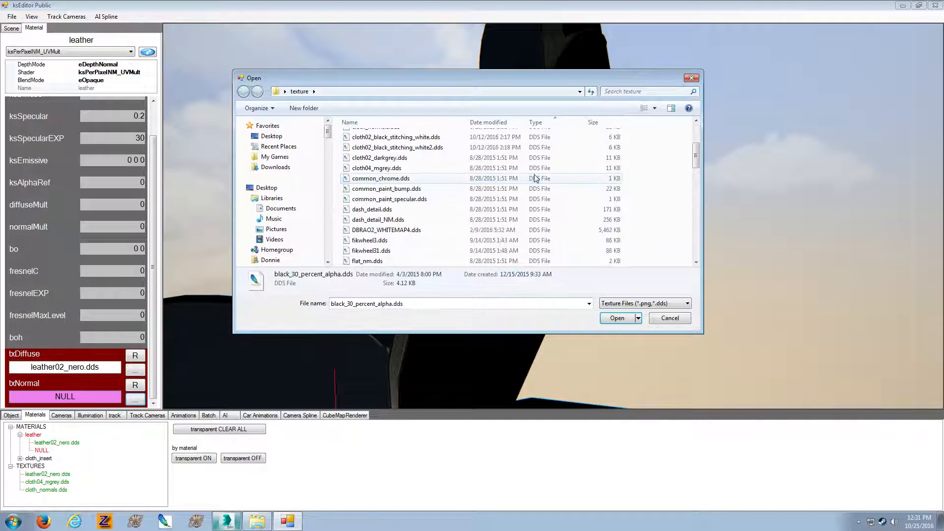
pyautogui.press('l')
pyautogui.doubleClick(435, 168)
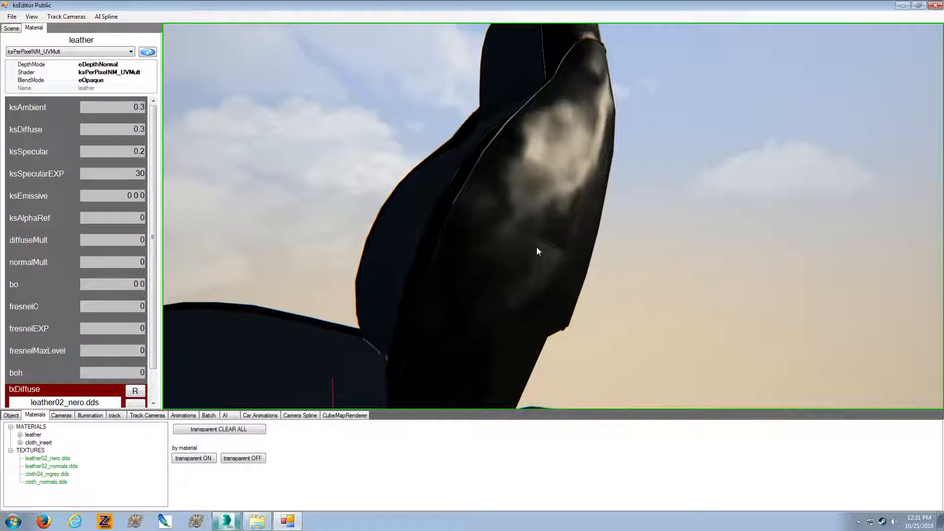
# Set the leather material's normalMult and diffuseMult to 10, viewing the back of the seat
pyautogui.moveTo(536, 248); pyautogui.dragTo(468, 237, button='middle')
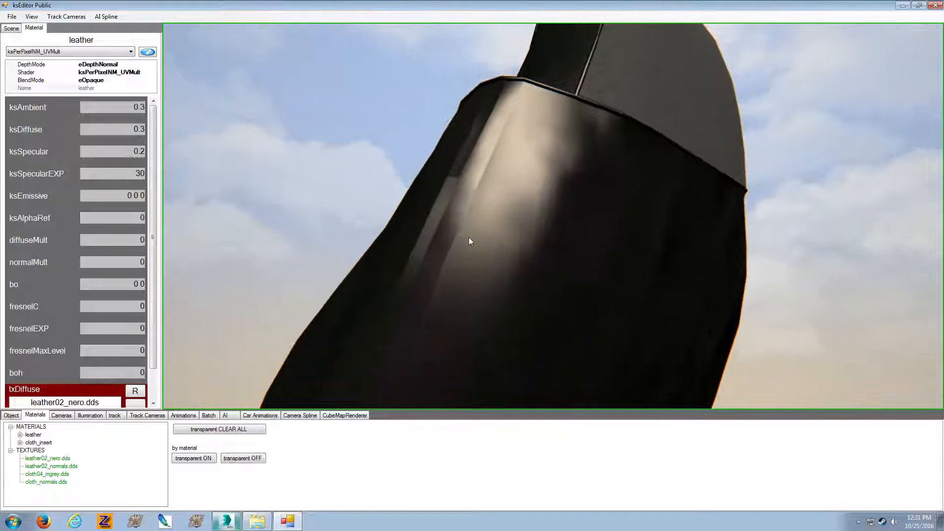
pyautogui.click(140, 262)
pyautogui.write('1')
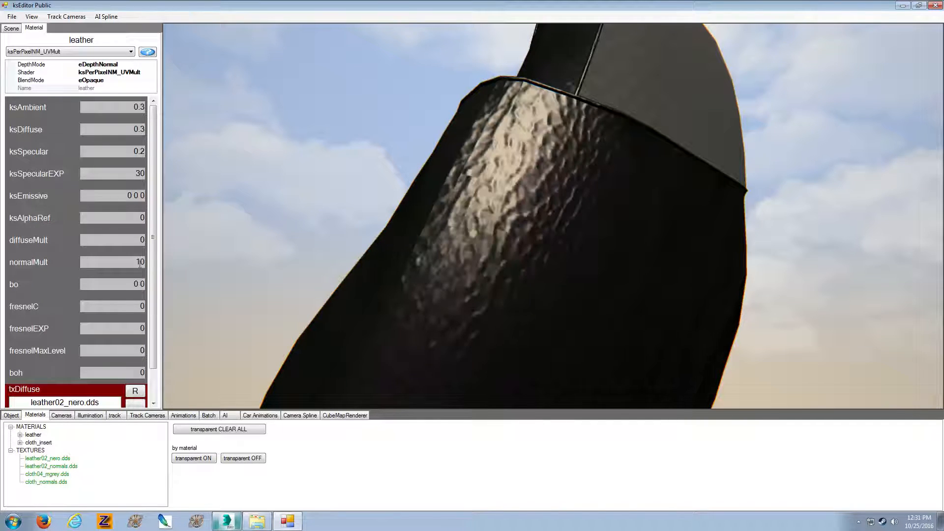
pyautogui.click(140, 240)
pyautogui.write('1')
# Raise the leather material's normalMult and diffuseMult to 60 and inspect the grain around the seat back
pyautogui.click(385, 285)
pyautogui.write('3')
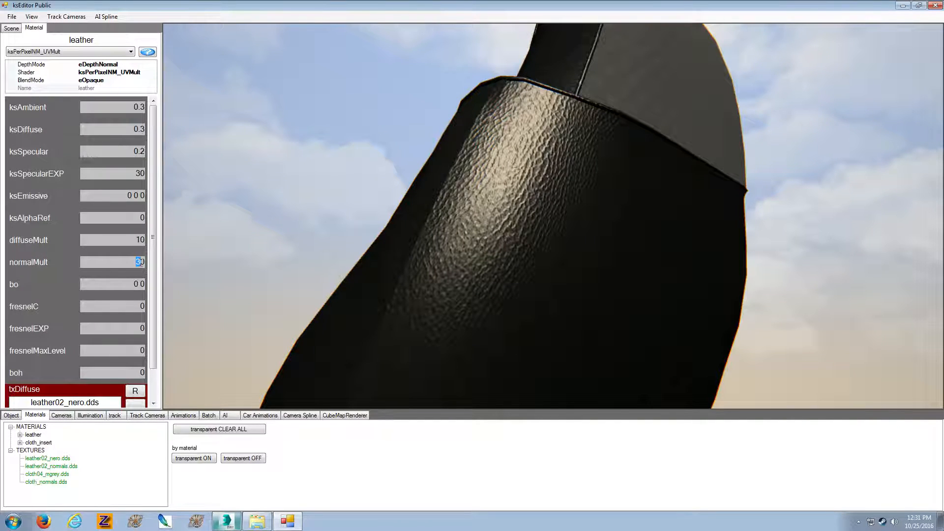
pyautogui.write('6')
pyautogui.click(139, 239)
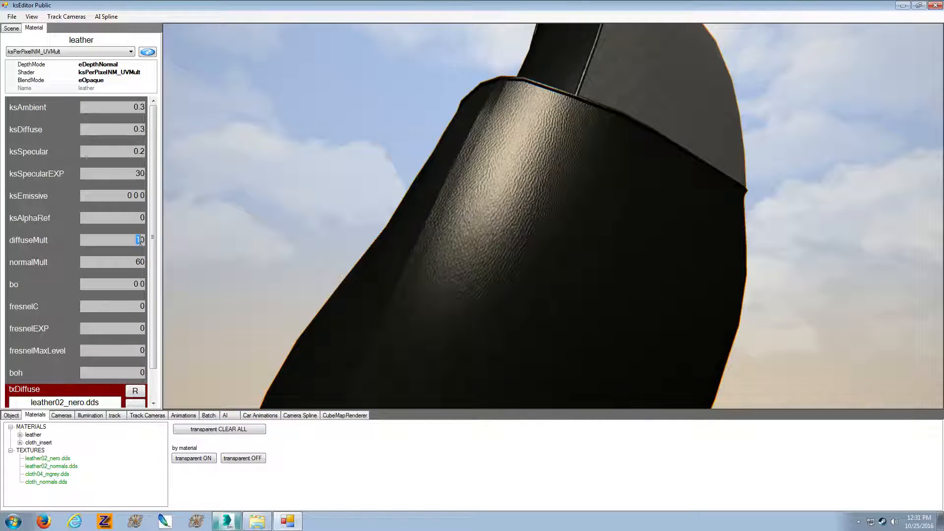
pyautogui.moveTo(455, 283)
pyautogui.mouseDown()
pyautogui.moveTo(450, 303)
pyautogui.moveTo(438, 273)
pyautogui.moveTo(474, 292)
pyautogui.moveTo(442, 281)
pyautogui.moveTo(447, 295)
pyautogui.moveTo(451, 270)
pyautogui.mouseUp()
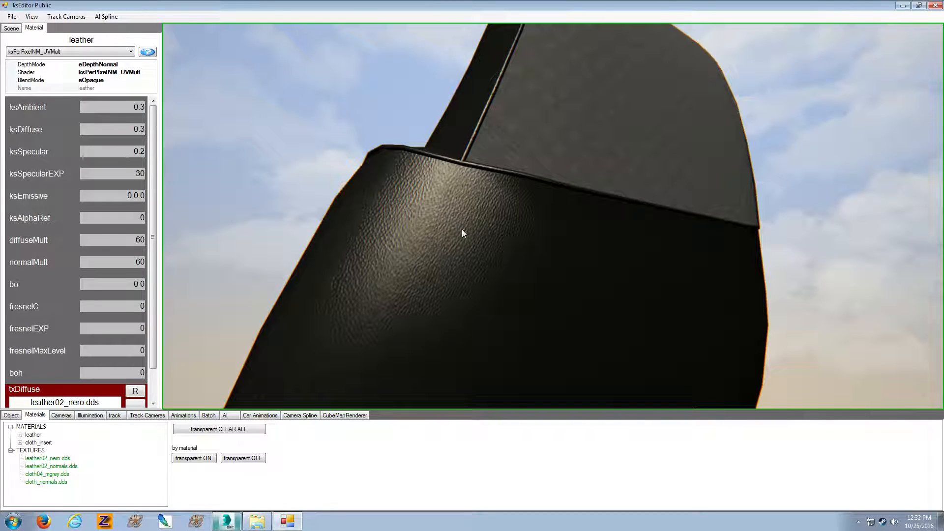
pyautogui.moveTo(462, 233); pyautogui.dragTo(584, 243)
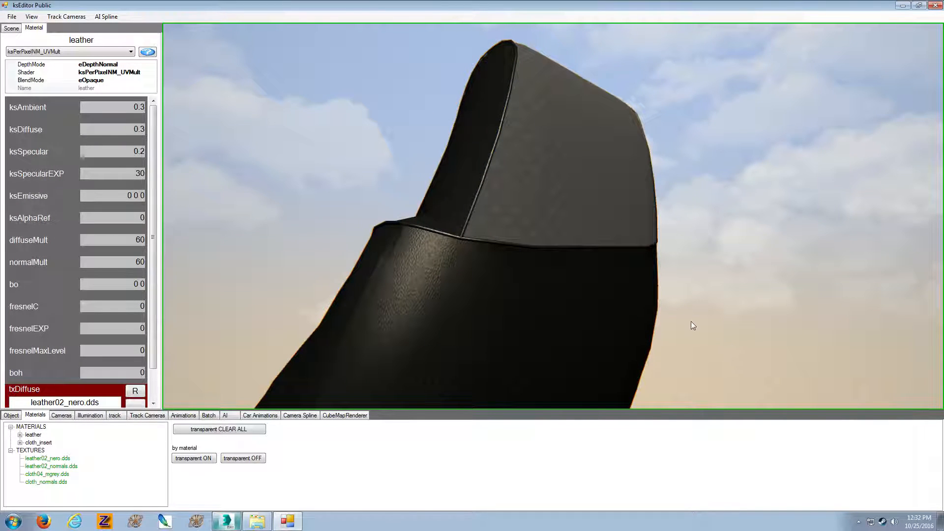
pyautogui.moveTo(592, 282); pyautogui.dragTo(646, 295)
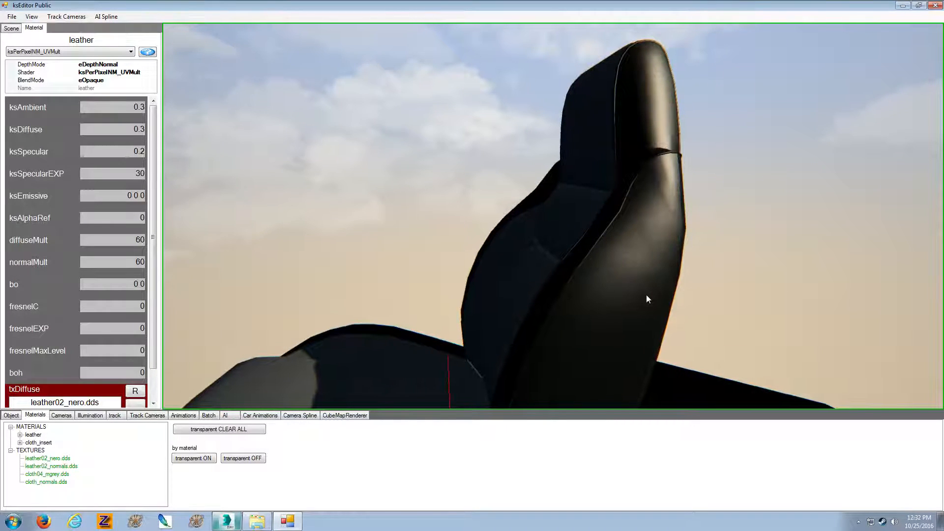
# Close ksEditor and switch back to 3ds Max to view the seat model from the side
pyautogui.click(934, 8)
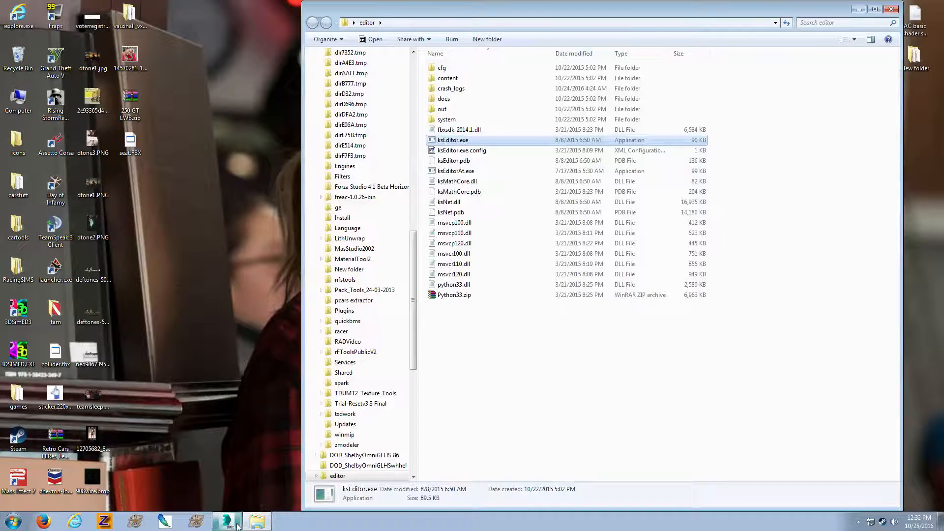
pyautogui.click(237, 524)
pyautogui.click(607, 186)
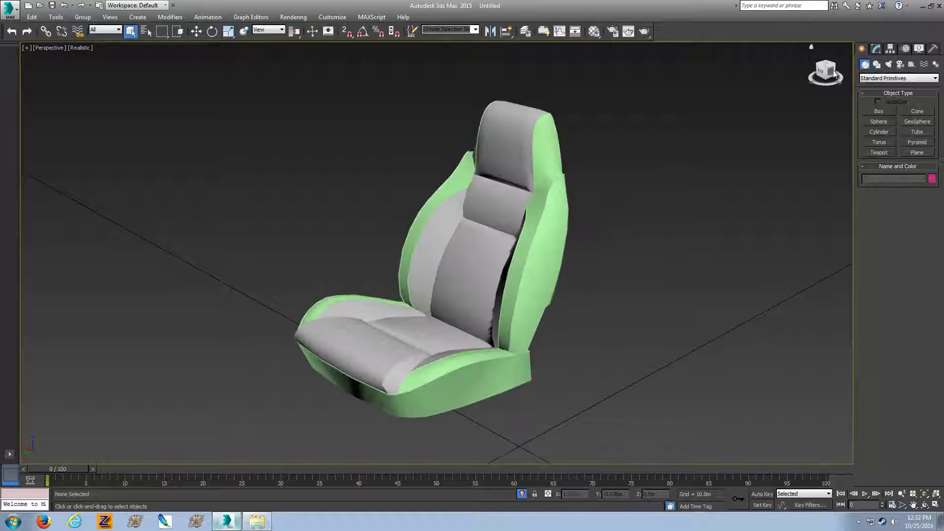
pyautogui.moveTo(833, 73); pyautogui.dragTo(793, 68)
pyautogui.scroll(3, 629, 129)
pyautogui.scroll(-2, 590, 180)
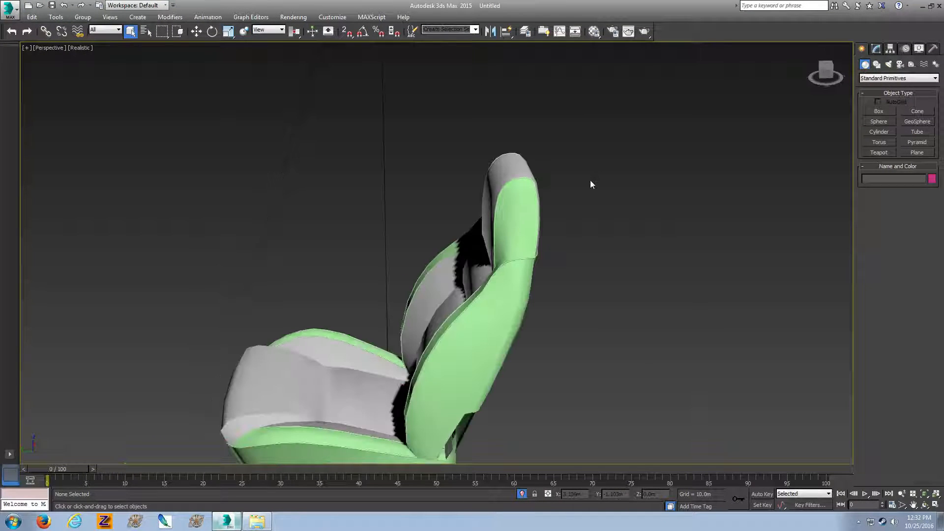
# Select the seat's green leather mesh and, at element level, select one side panel of the headrest
pyautogui.click(528, 216)
pyautogui.moveTo(826, 74); pyautogui.dragTo(732, 93)
pyautogui.moveTo(663, 192); pyautogui.dragTo(593, 186)
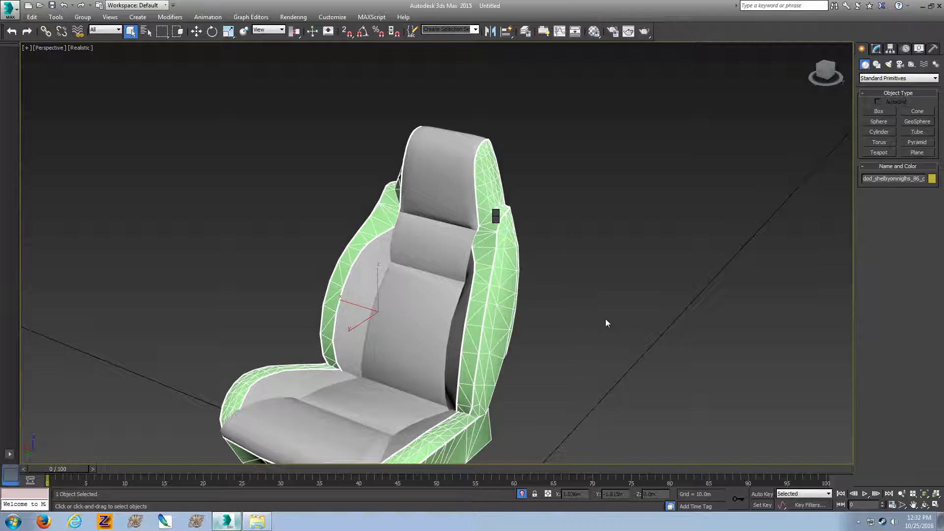
pyautogui.press('5')
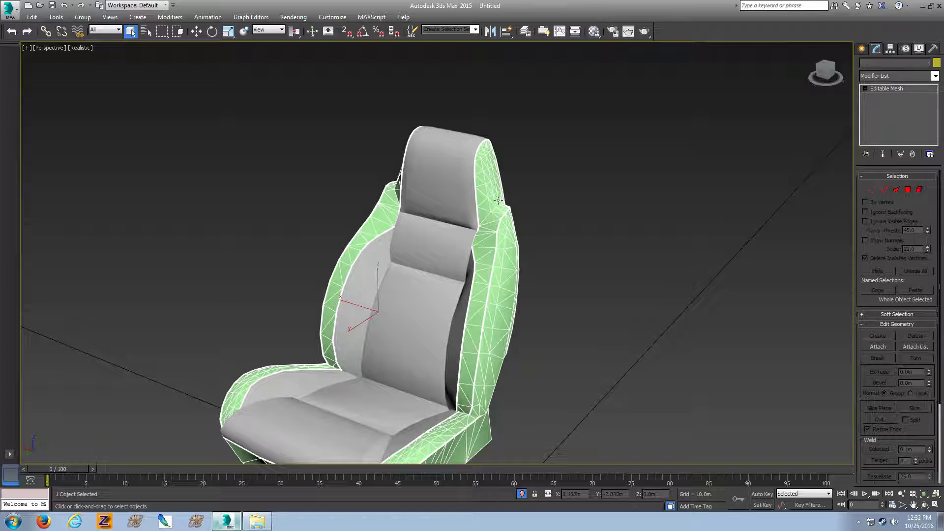
pyautogui.press('5')
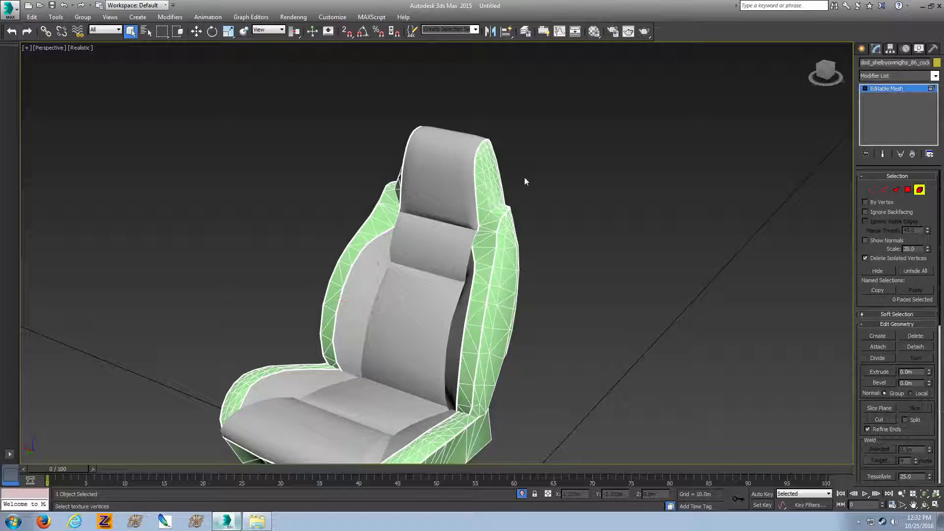
pyautogui.click(494, 192)
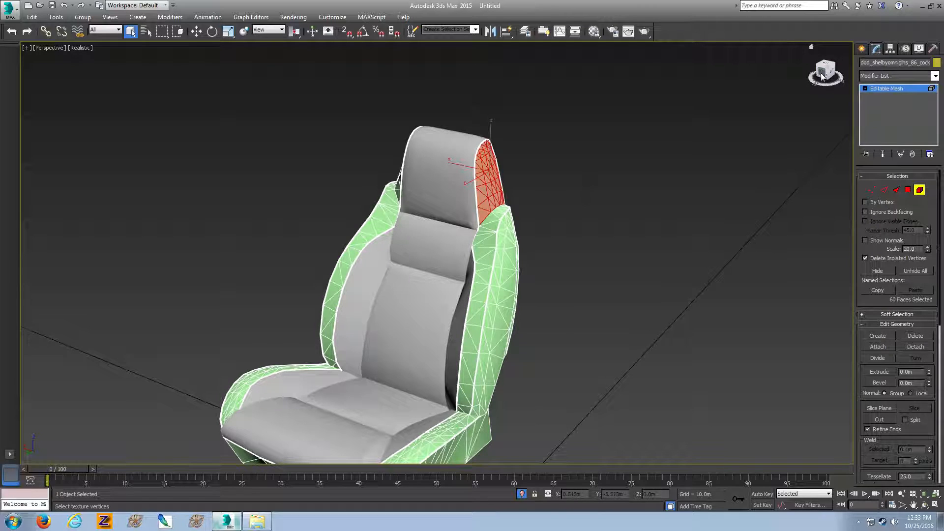
# Add the headrest's opposite side panel and both front edge strips of the backrest to the element selection
pyautogui.moveTo(822, 76); pyautogui.dragTo(867, 58)
pyautogui.keyDown('ctrl'); pyautogui.click(419, 185); pyautogui.keyUp('ctrl')
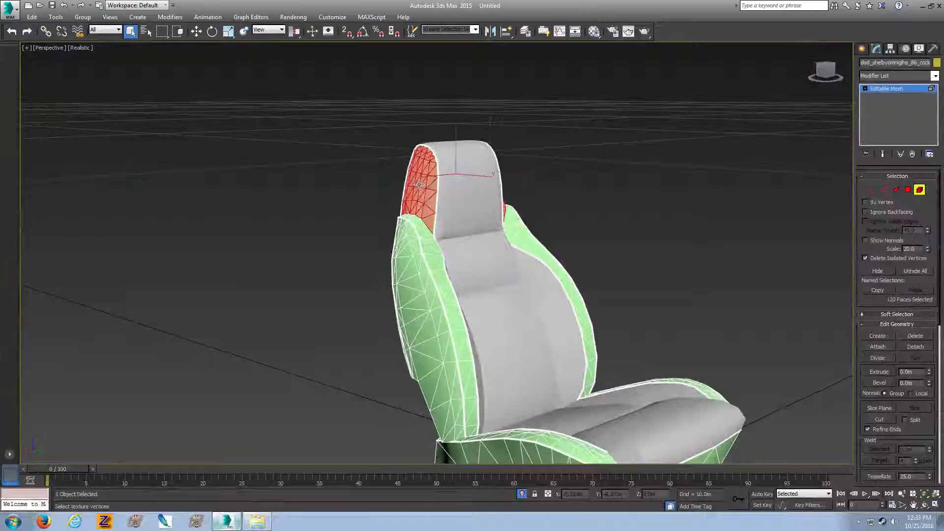
pyautogui.keyDown('ctrl'); pyautogui.click(430, 237); pyautogui.keyUp('ctrl')
pyautogui.keyDown('ctrl'); pyautogui.click(533, 244); pyautogui.keyUp('ctrl')
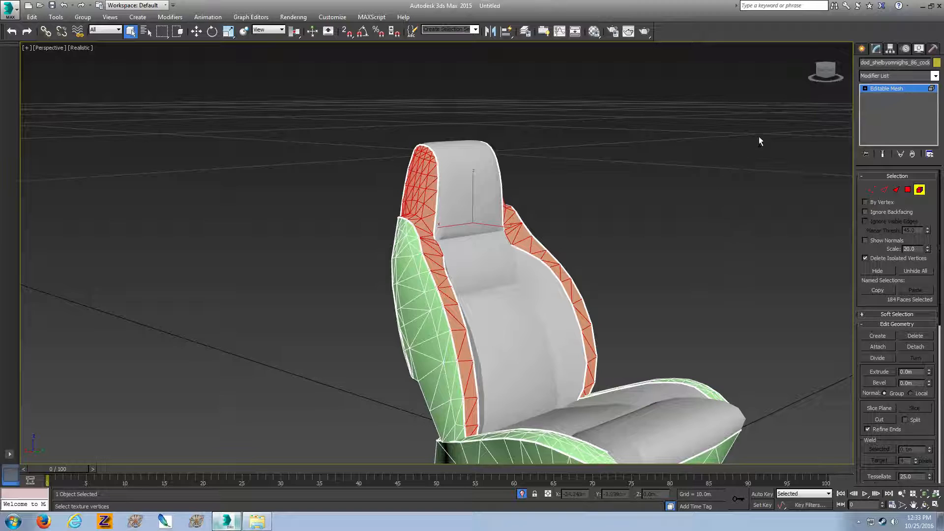
pyautogui.moveTo(822, 75)
pyautogui.mouseDown()
pyautogui.moveTo(777, 89)
pyautogui.moveTo(752, 75)
pyautogui.moveTo(808, 69)
pyautogui.mouseUp()
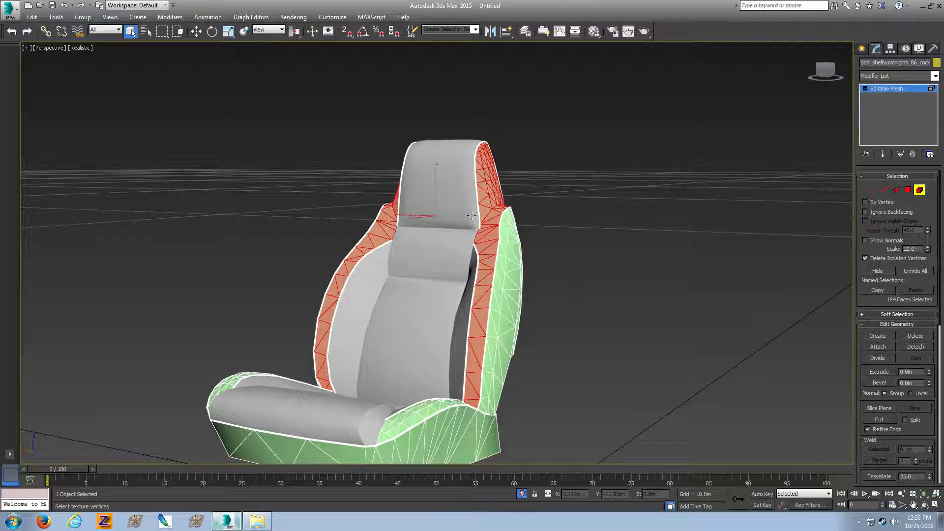
# Rename the second sample material, 02 - Default, as leather2
pyautogui.press('m')
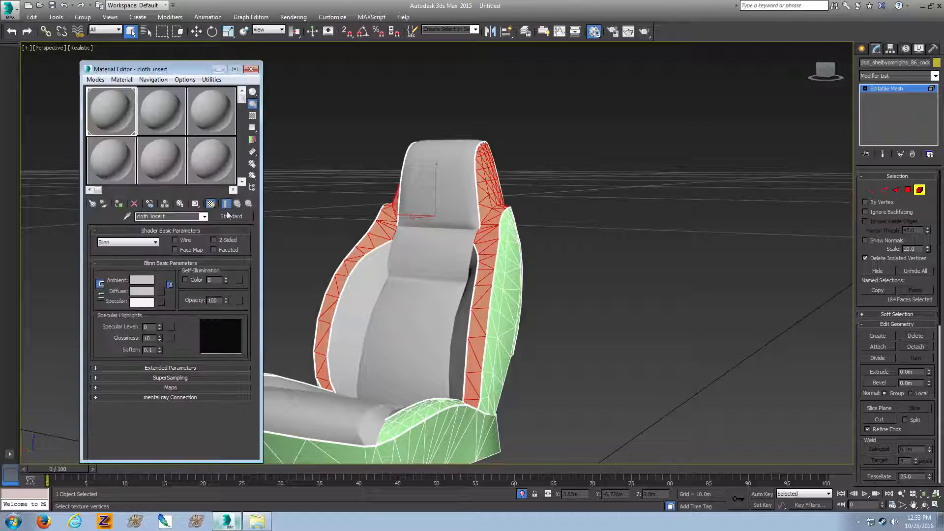
pyautogui.click(172, 116)
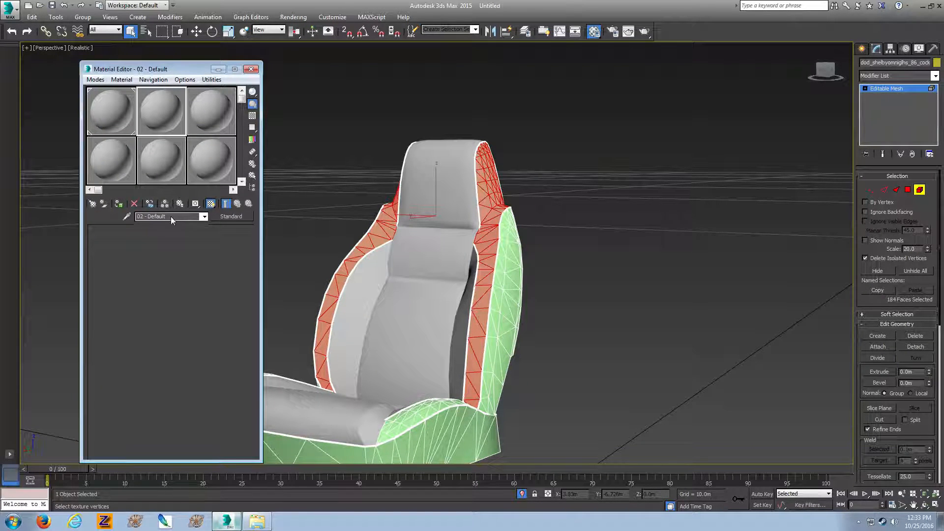
pyautogui.moveTo(176, 217); pyautogui.dragTo(138, 215)
pyautogui.write('lether')
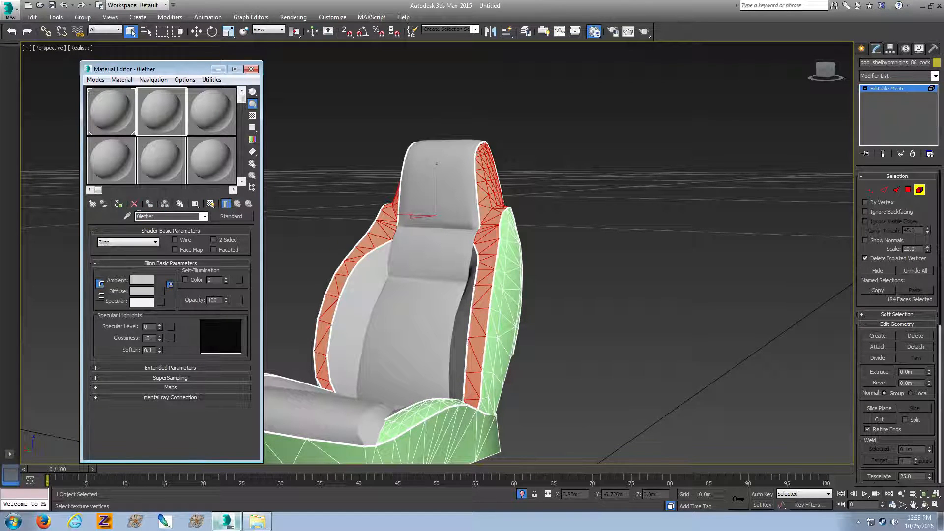
pyautogui.write('2')
pyautogui.press('BackSpace')
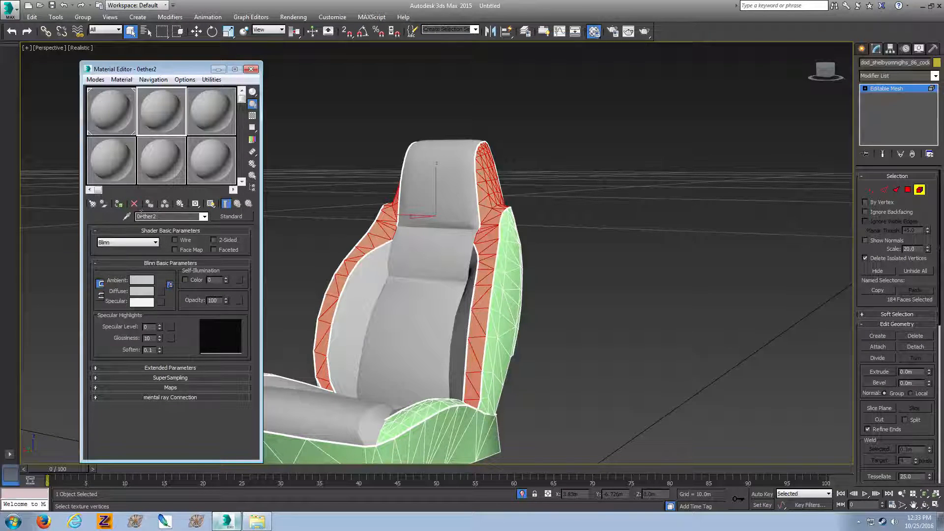
pyautogui.press('BackSpace')
pyautogui.write('lea')
pyautogui.press('Delete')
# Assign leather2 to the selected headrest and backrest elements, toggle its shaded viewport display and close the material editor
pyautogui.click(119, 204)
pyautogui.click(211, 205)
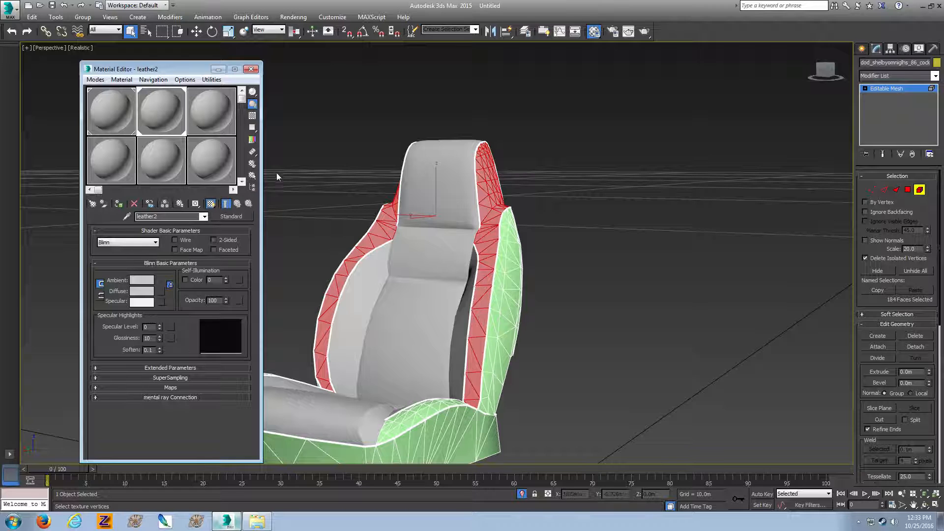
pyautogui.click(252, 70)
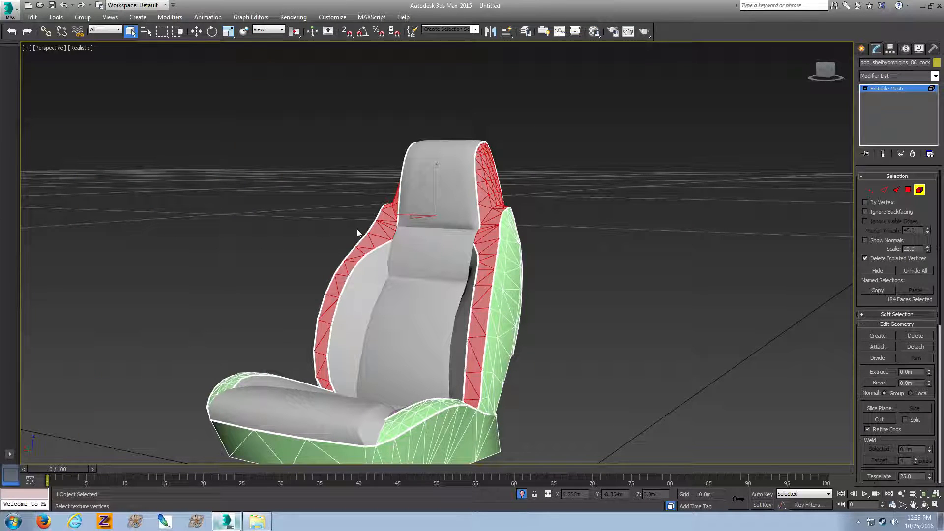
# Set leather2's diffuse color to magenta, RGB 244, 13, 182
pyautogui.press('End')
pyautogui.press('m')
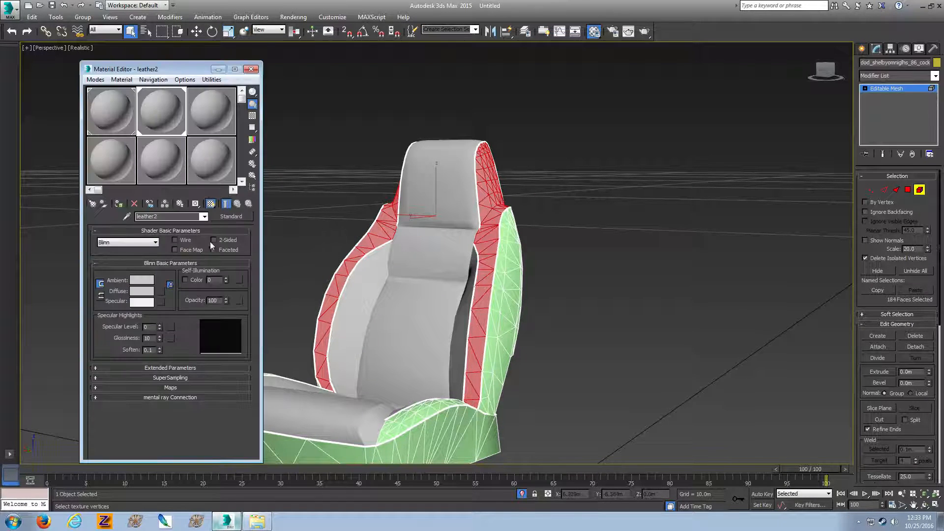
pyautogui.click(142, 290)
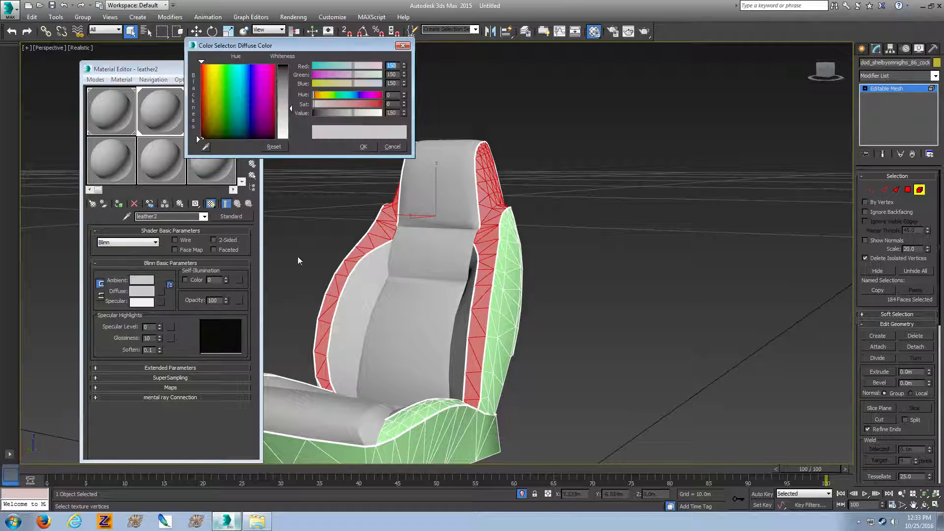
pyautogui.click(260, 79)
pyautogui.moveTo(259, 79); pyautogui.dragTo(282, 68)
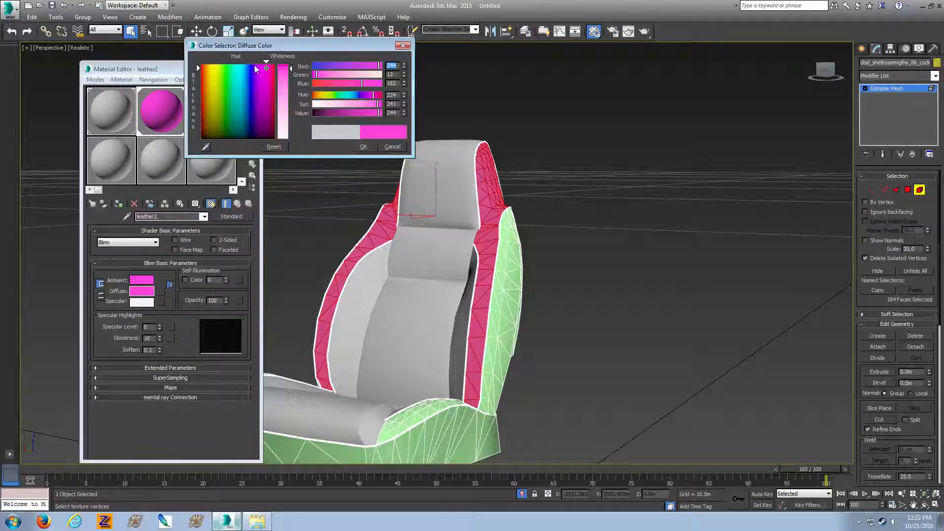
pyautogui.click(364, 147)
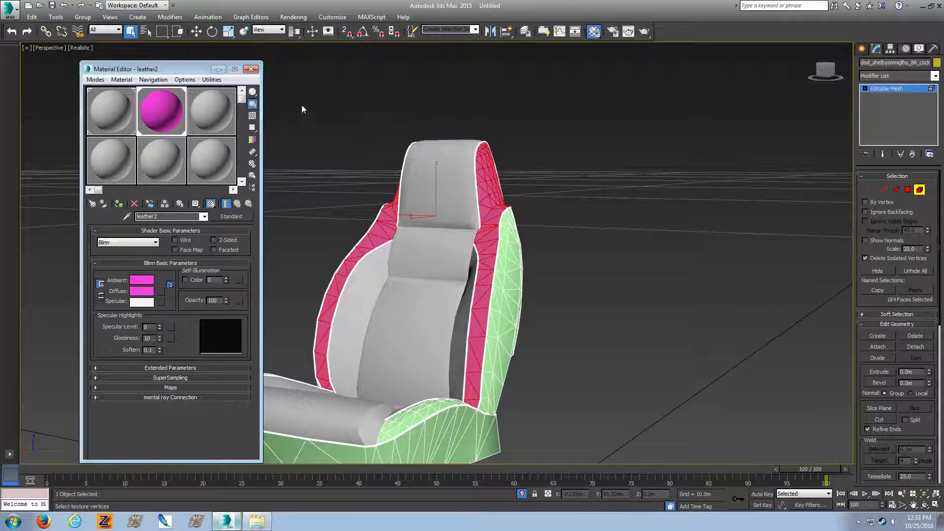
pyautogui.click(252, 70)
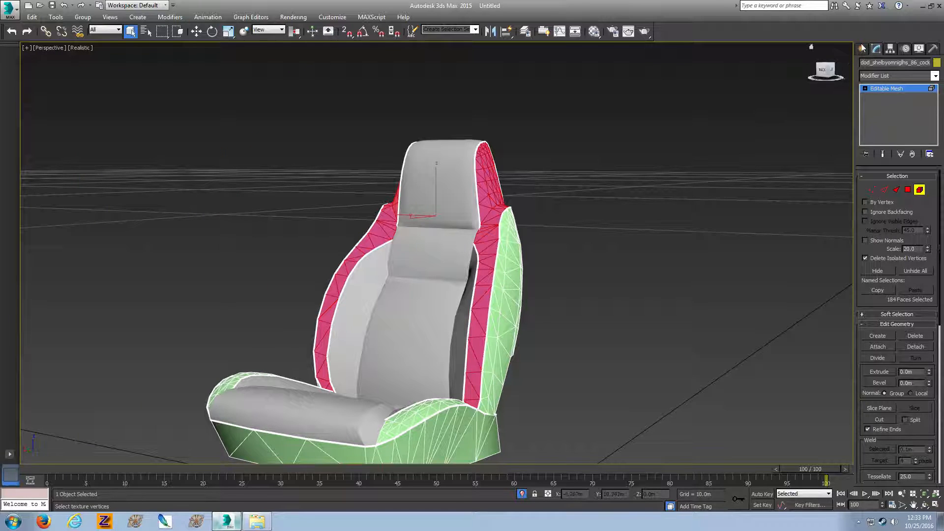
# Leave element editing, inspect the recolored side strips, and select both seat objects
pyautogui.click(861, 49)
pyautogui.click(784, 83)
pyautogui.moveTo(825, 73)
pyautogui.mouseDown()
pyautogui.moveTo(791, 77)
pyautogui.moveTo(817, 81)
pyautogui.moveTo(809, 77)
pyautogui.mouseUp()
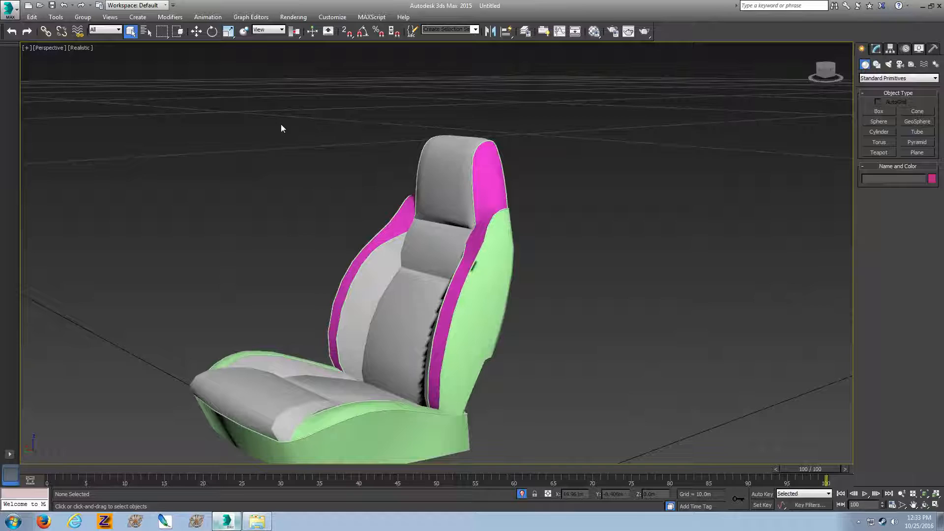
pyautogui.moveTo(581, 327); pyautogui.dragTo(582, 328)
# Export the scene as seat.FBX to the desktop, replacing the existing file
pyautogui.click(9, 10)
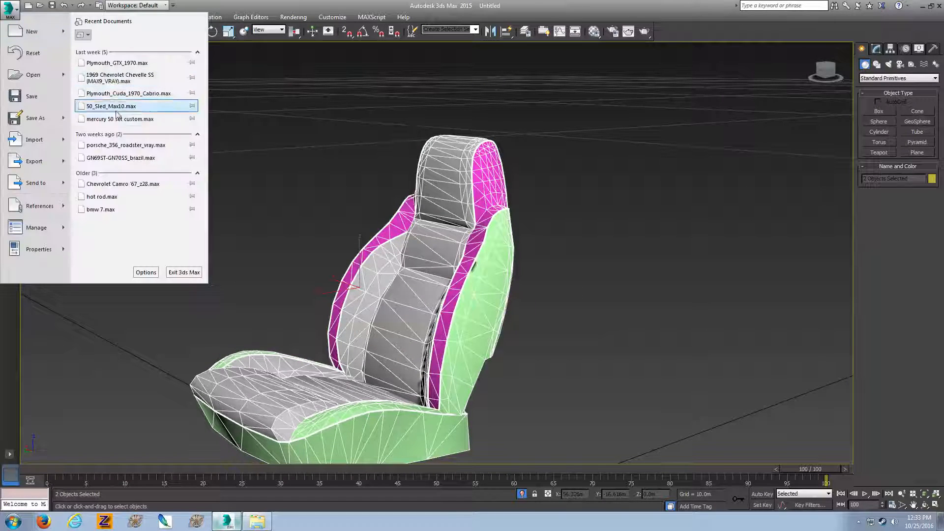
pyautogui.click(38, 161)
pyautogui.click(730, 261)
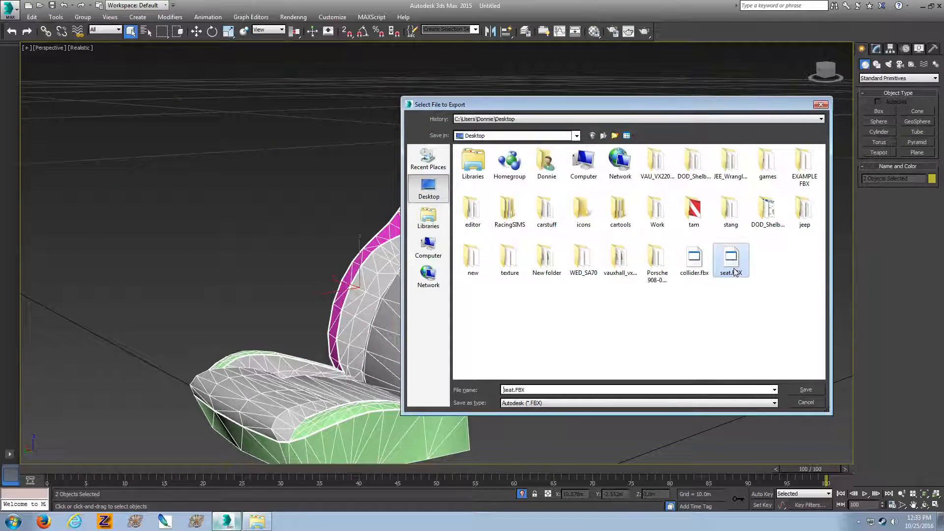
pyautogui.doubleClick(730, 261)
pyautogui.press('Return')
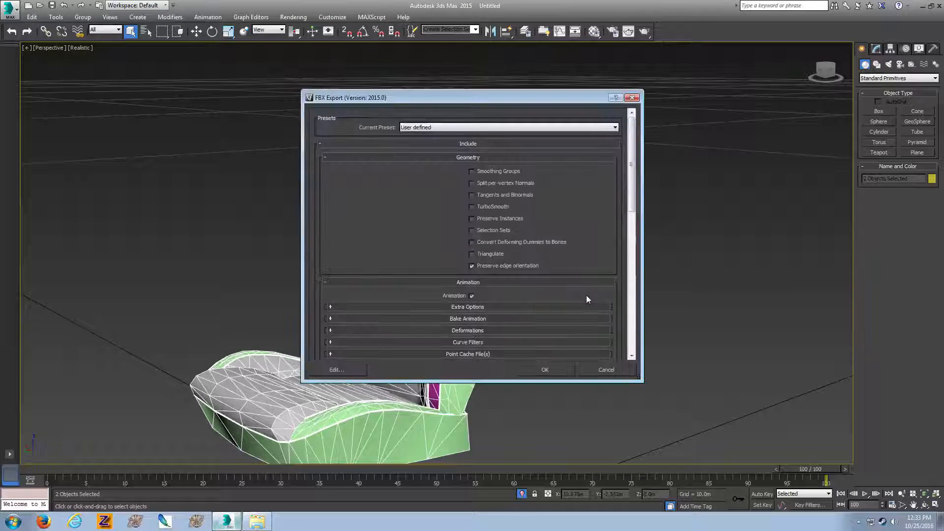
pyautogui.scroll(-5, 548, 349)
pyautogui.click(600, 367)
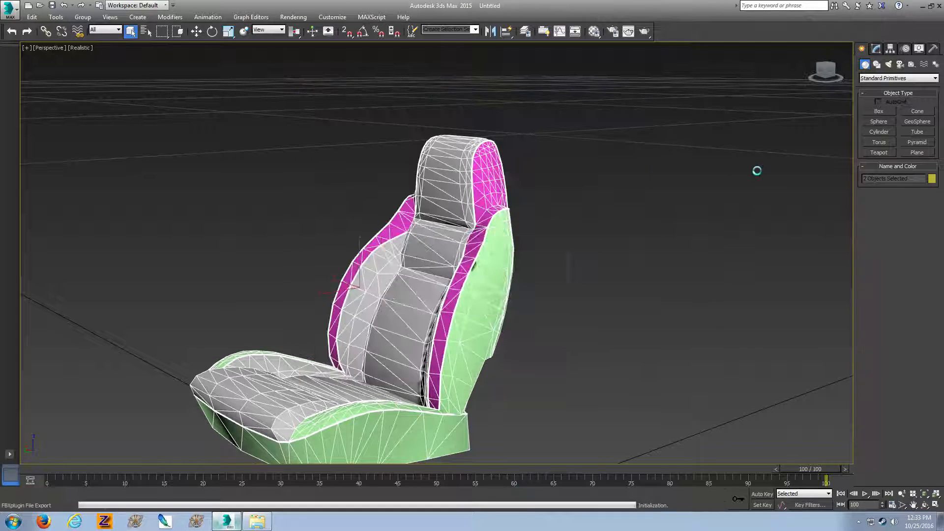
# Switch to the editor folder, launch ksEditor and open seat.FBX from the desktop
pyautogui.click(923, 6)
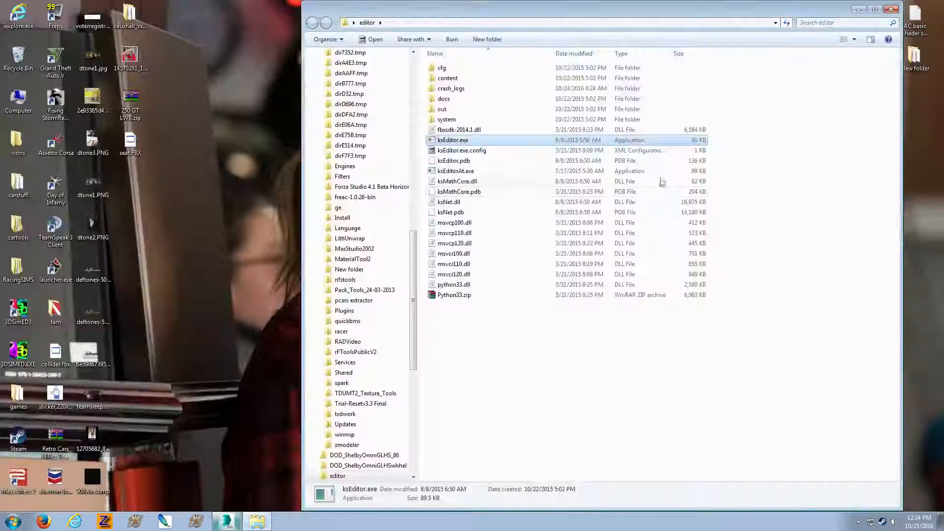
pyautogui.doubleClick(659, 140)
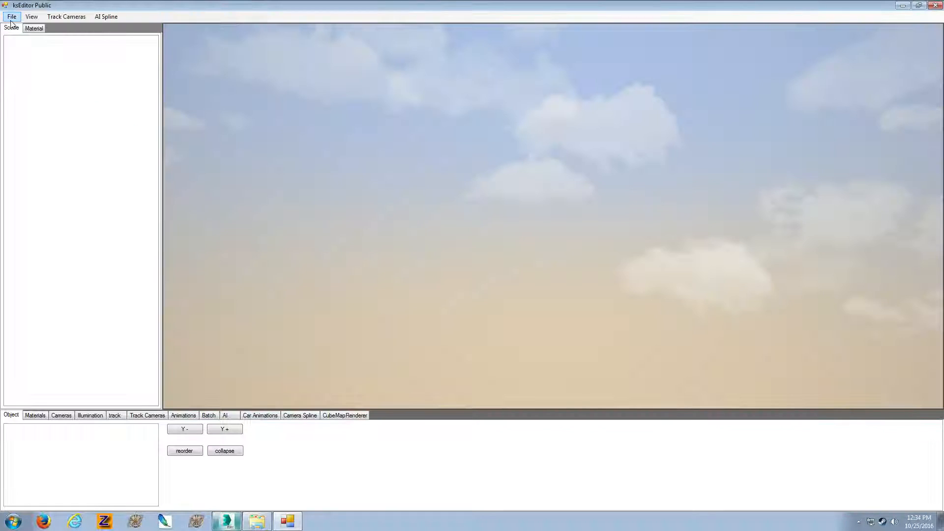
pyautogui.click(12, 16)
pyautogui.click(22, 26)
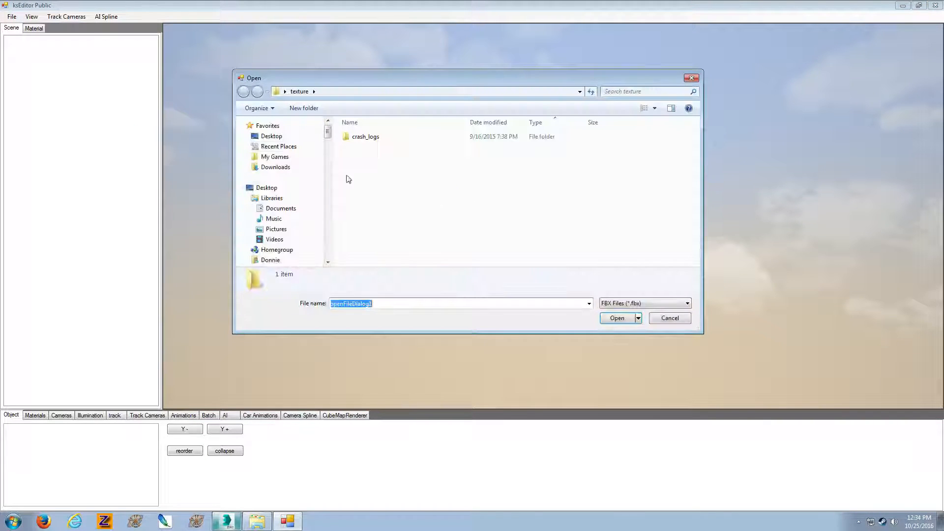
pyautogui.click(295, 136)
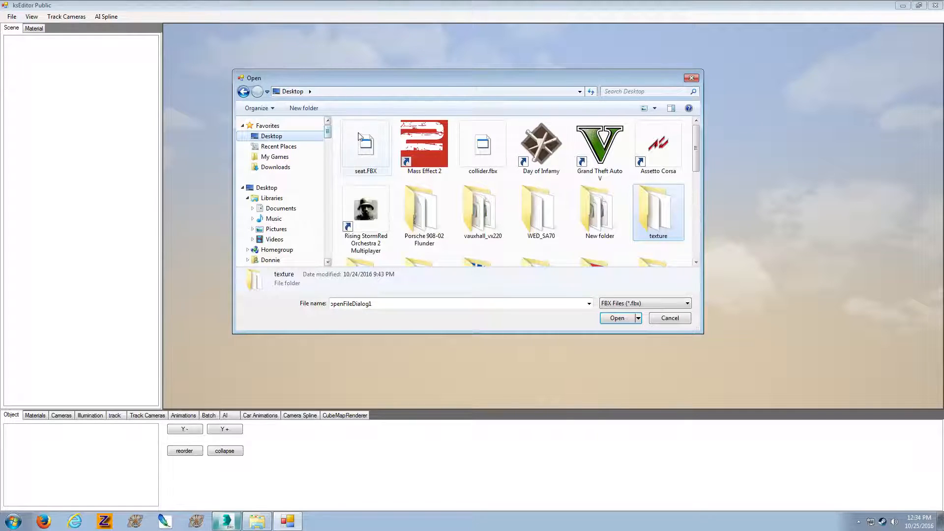
pyautogui.doubleClick(359, 137)
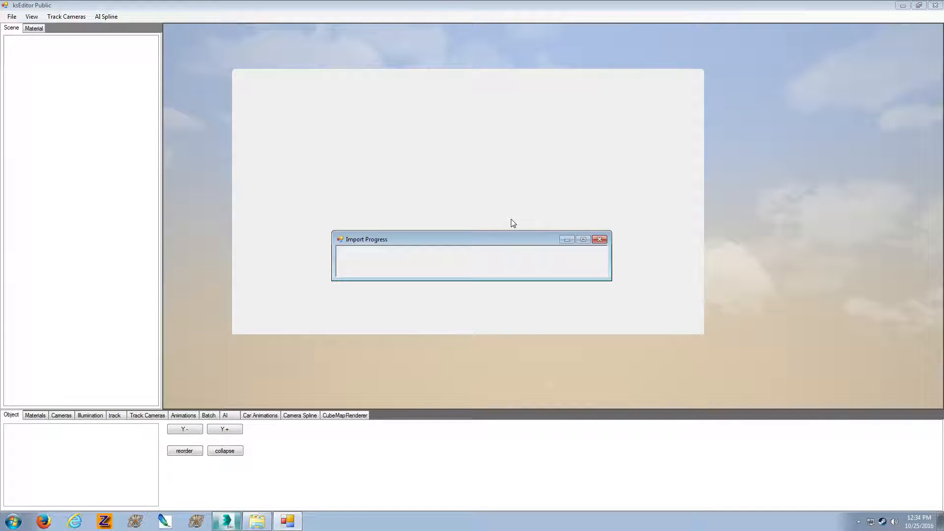
# Inspect the imported model from outside in ksEditor, then close it and return to 3ds Max
pyautogui.scroll(-1, 511, 219)
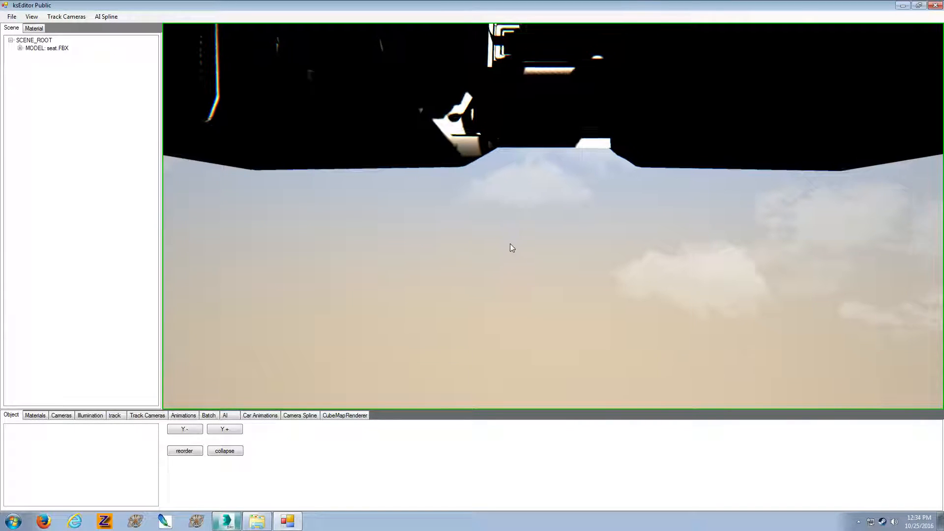
pyautogui.moveTo(509, 243); pyautogui.dragTo(529, 234, button='right')
pyautogui.scroll(-5, 529, 233)
pyautogui.scroll(4, 529, 234)
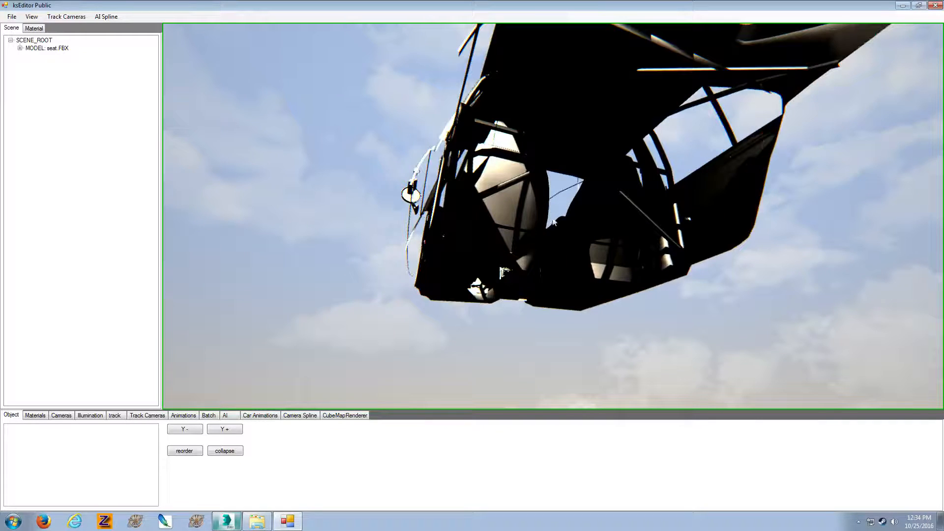
pyautogui.click(933, 5)
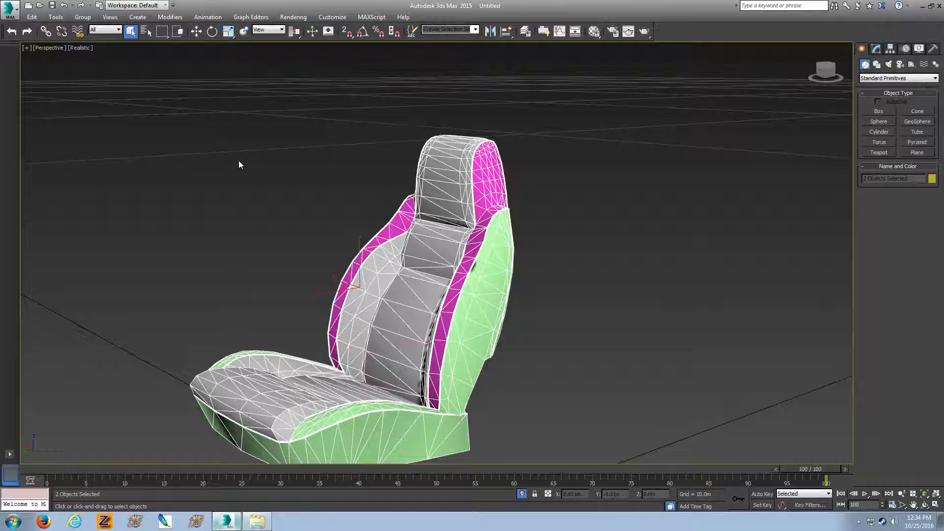
# Select both seat objects and export only the selection as seat.FBX on the desktop, replacing the existing file
pyautogui.moveTo(238, 160); pyautogui.dragTo(562, 330)
pyautogui.click(7, 14)
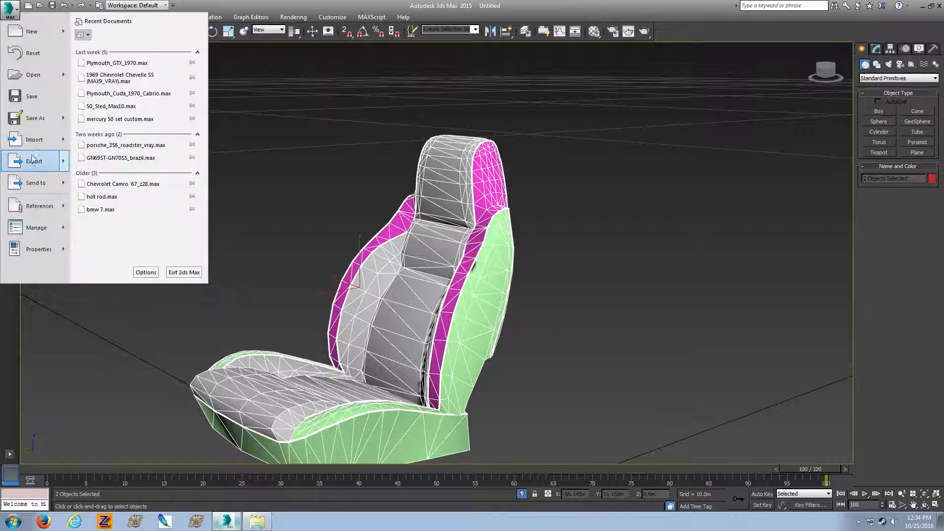
pyautogui.moveTo(43, 158)
pyautogui.click(99, 28)
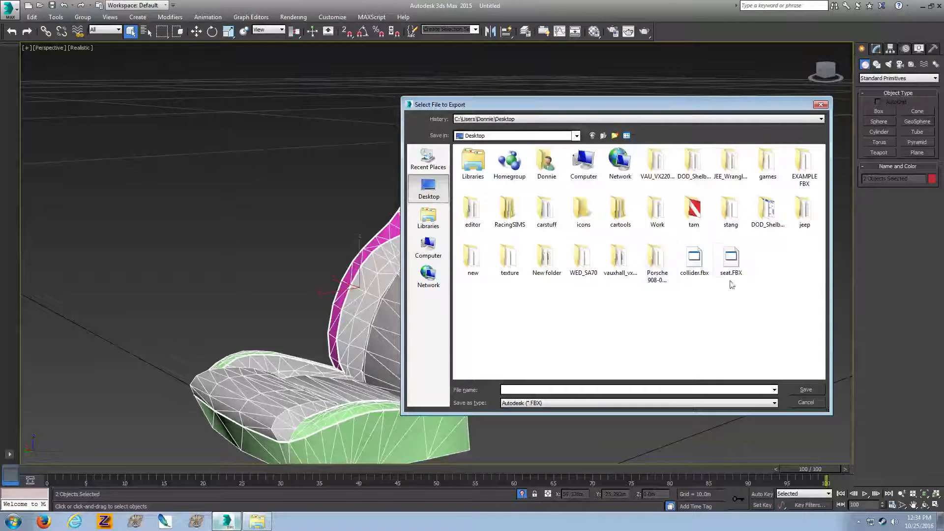
pyautogui.doubleClick(730, 265)
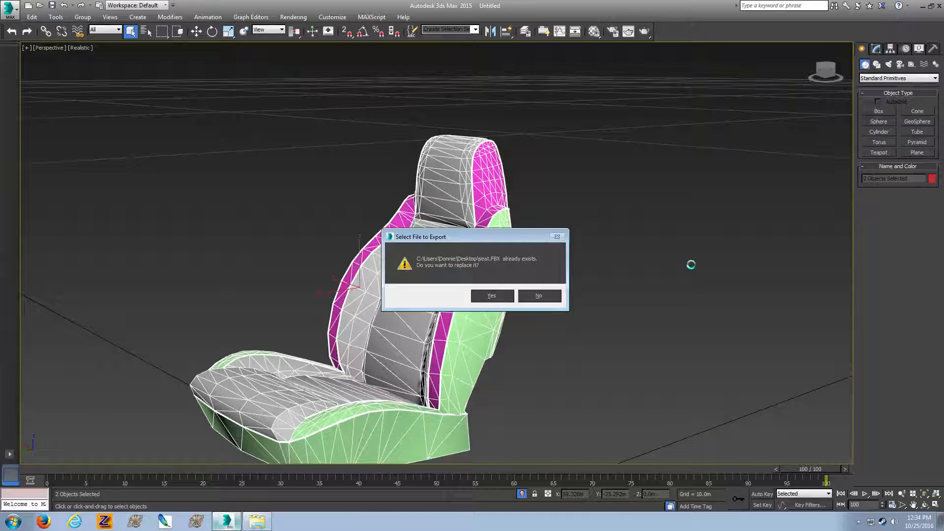
pyautogui.press('Return')
pyautogui.scroll(-6, 542, 325)
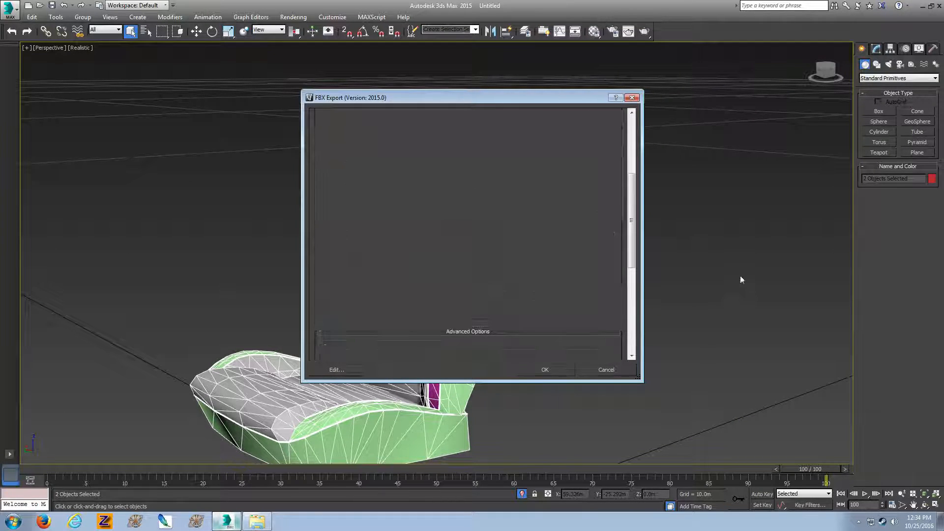
# Switch to the editor folder, launch ksEditor and open the re-exported seat.FBX from the desktop
pyautogui.click(922, 6)
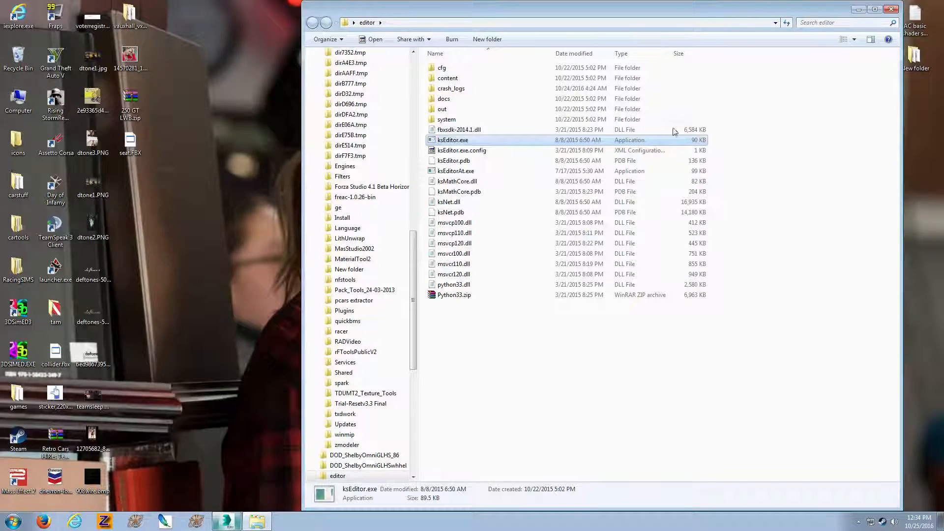
pyautogui.doubleClick(628, 142)
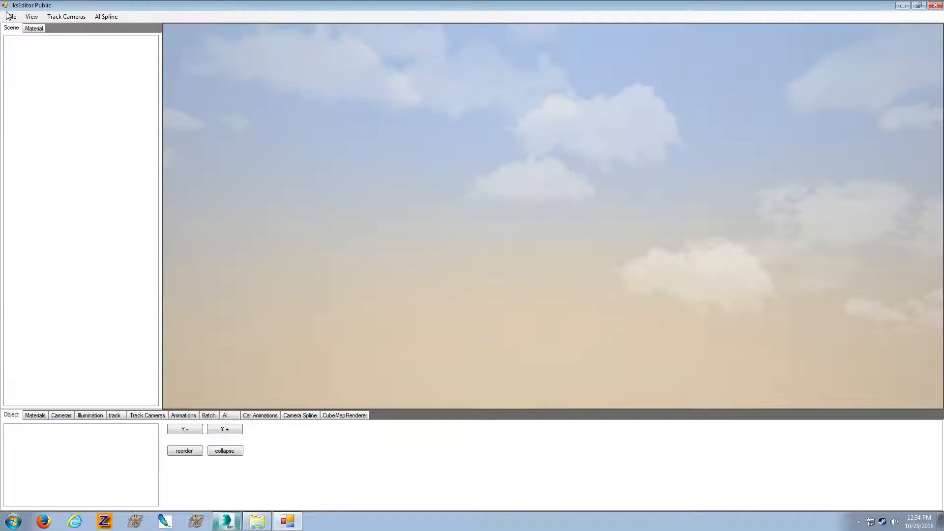
pyautogui.click(13, 18)
pyautogui.click(20, 28)
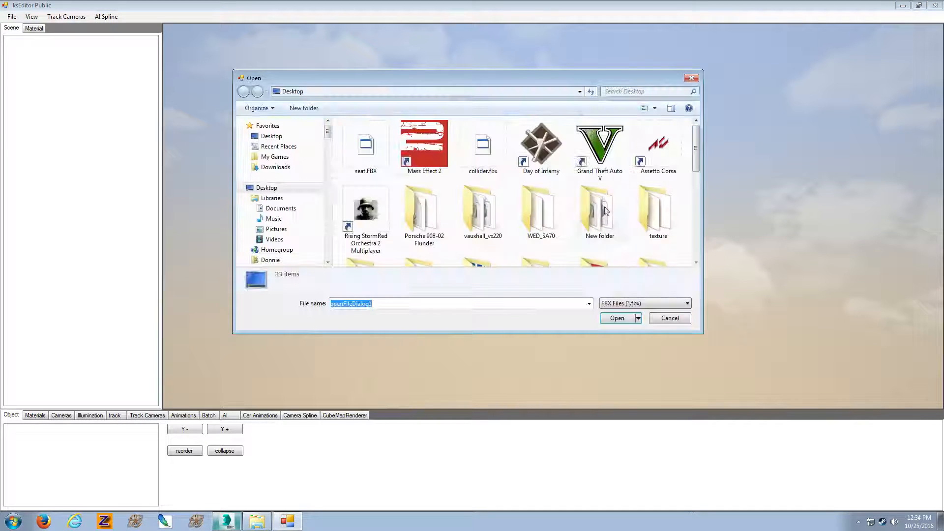
pyautogui.doubleClick(378, 144)
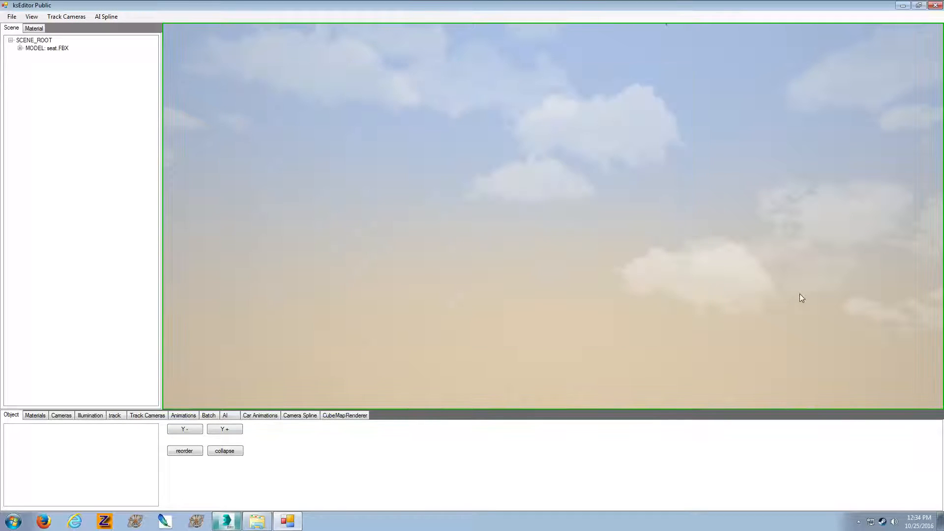
# Select the seat's outer side mesh and change its leather material's shader to ksPerPixelNM_UVMult
pyautogui.moveTo(800, 294); pyautogui.dragTo(902, 303, button='right')
pyautogui.press('Down')
pyautogui.press('Up')
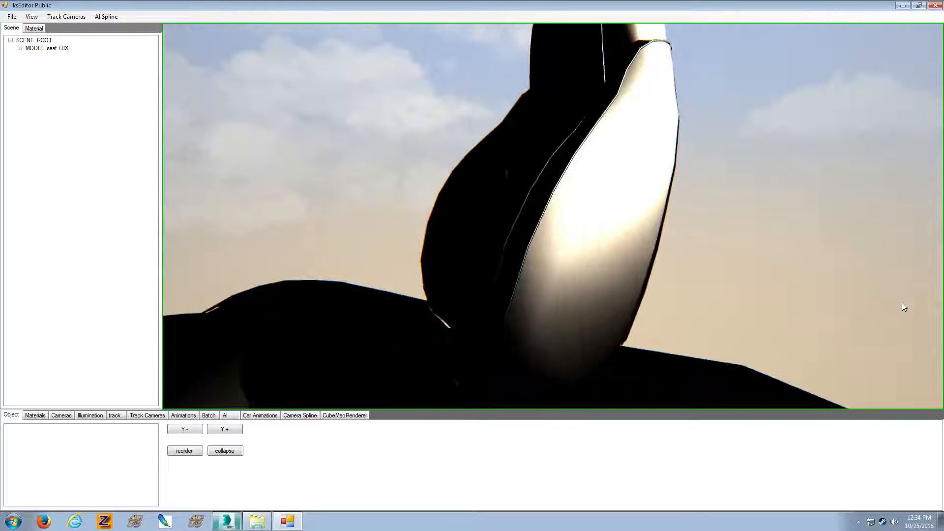
pyautogui.click(587, 225)
pyautogui.click(34, 28)
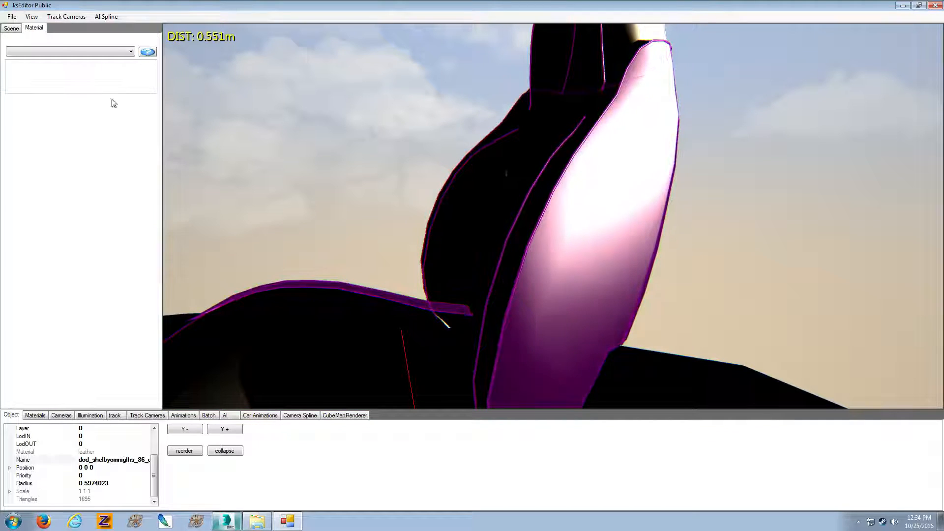
pyautogui.click(43, 416)
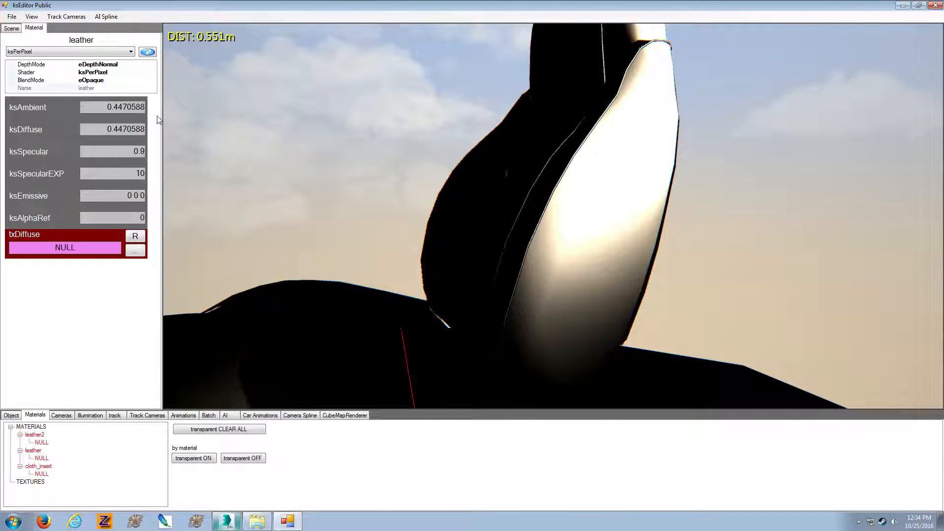
pyautogui.click(131, 51)
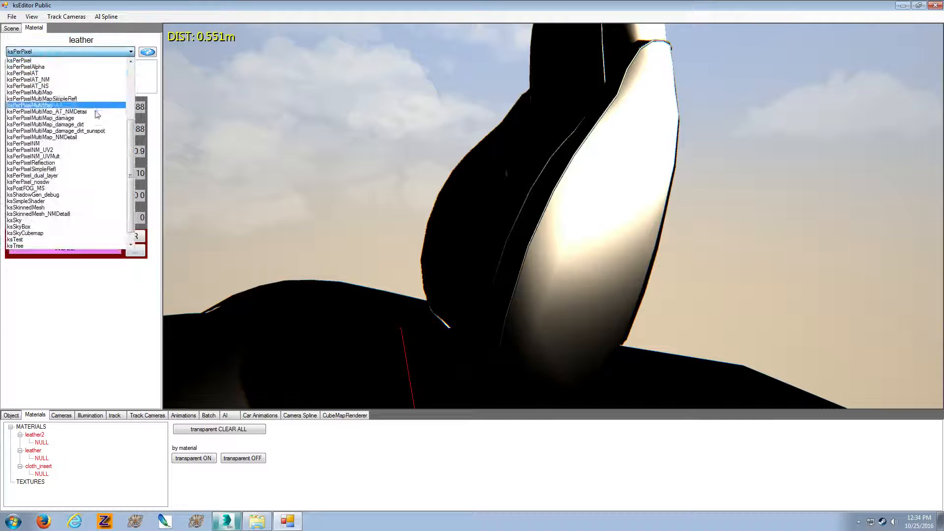
pyautogui.click(80, 157)
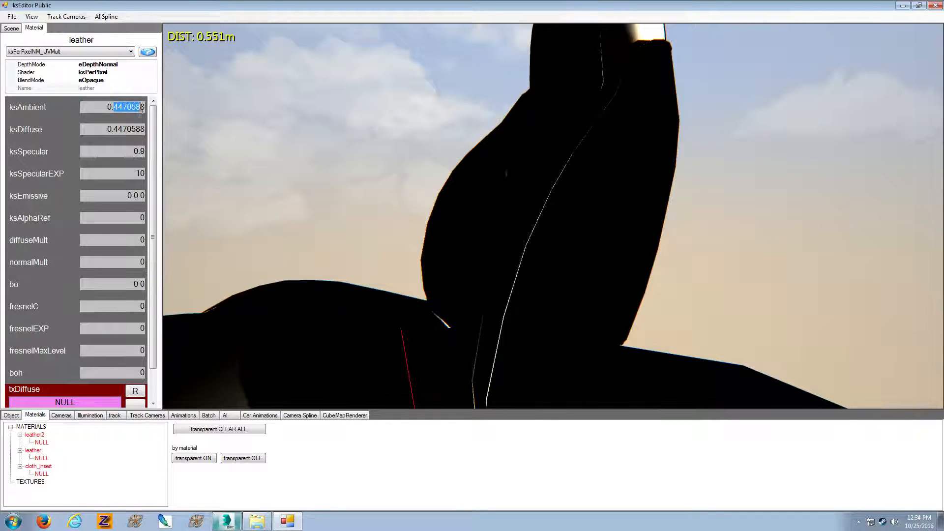
# Set the leather material's ksAmbient and ksDiffuse to 0.3, ksSpecular to 0.2 and ksSpecularEXP to 30
pyautogui.write('38')
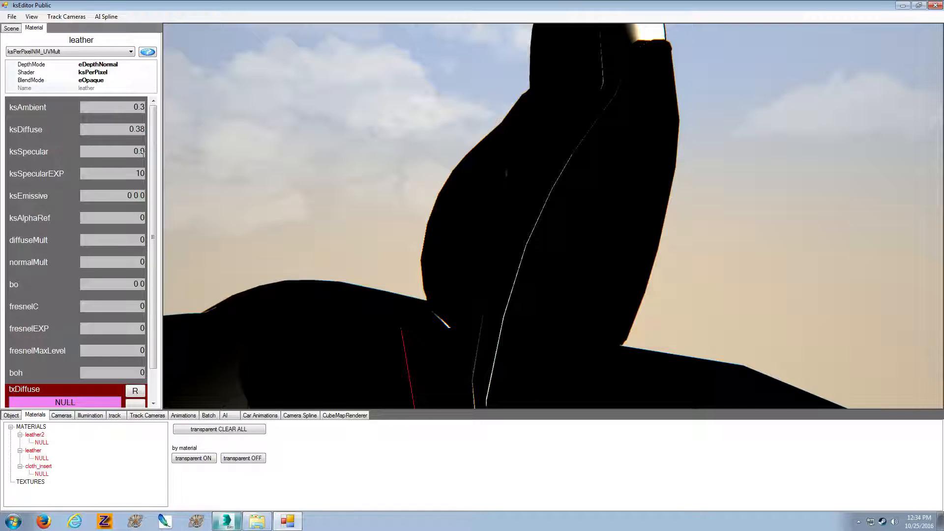
pyautogui.write('2')
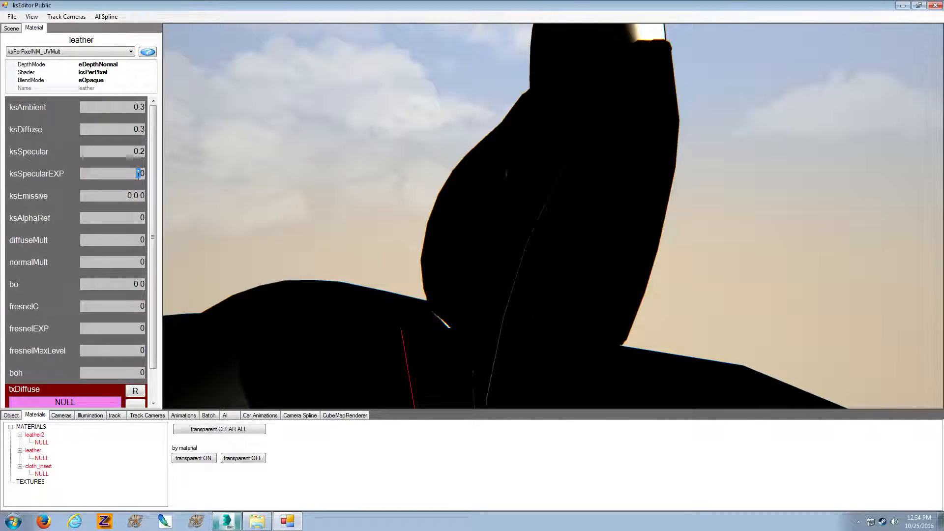
pyautogui.write('3')
# Assign leather02_nero.dds from the desktop's texture folder as the leather material's diffuse texture
pyautogui.scroll(-1, 154, 236)
pyautogui.click(135, 382)
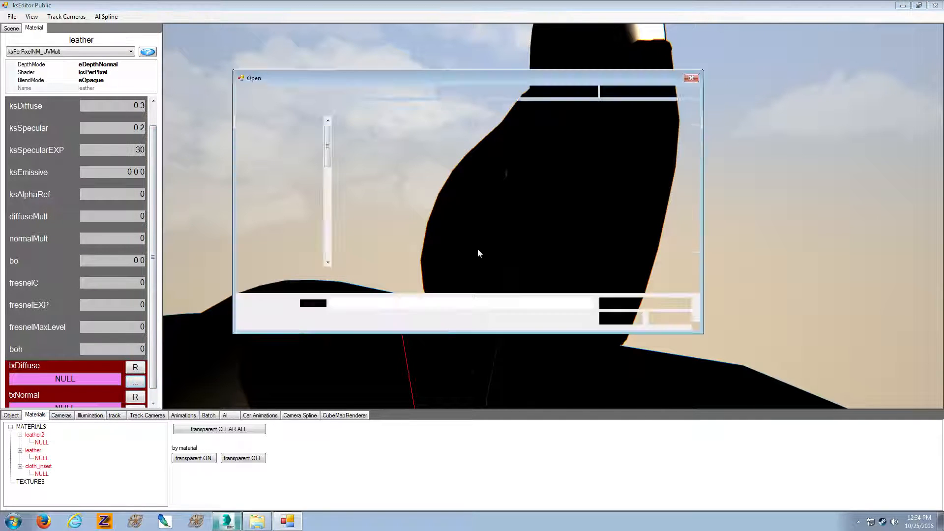
pyautogui.click(424, 155)
pyautogui.scroll(-3, 603, 231)
pyautogui.click(602, 235)
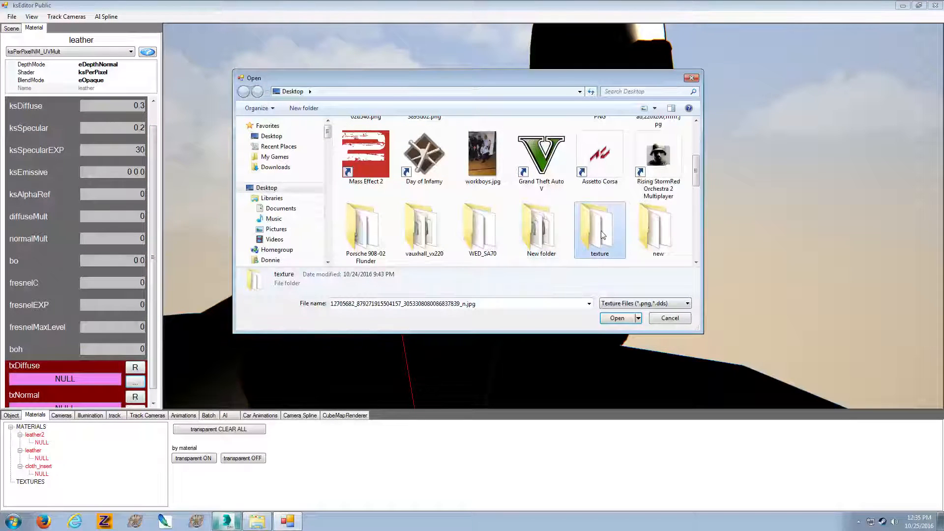
pyautogui.doubleClick(603, 235)
pyautogui.click(414, 177)
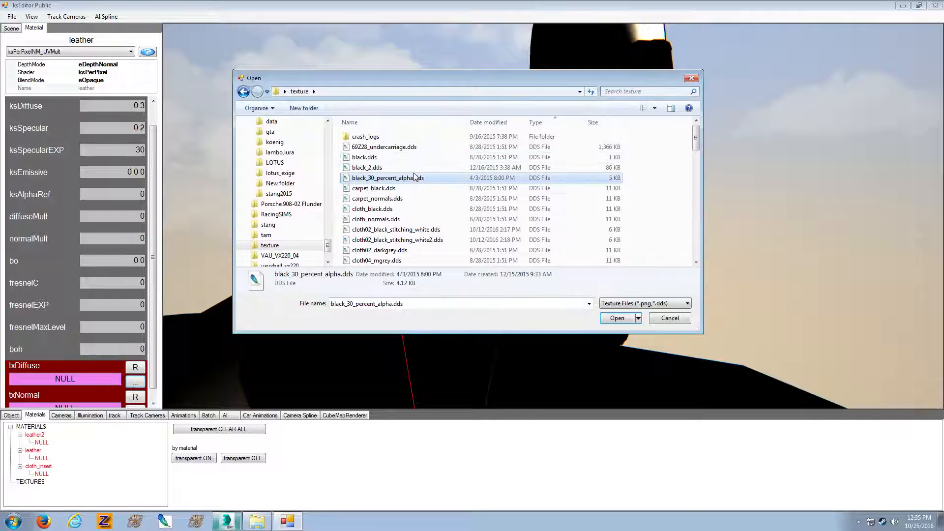
pyautogui.press('l')
pyautogui.doubleClick(414, 134)
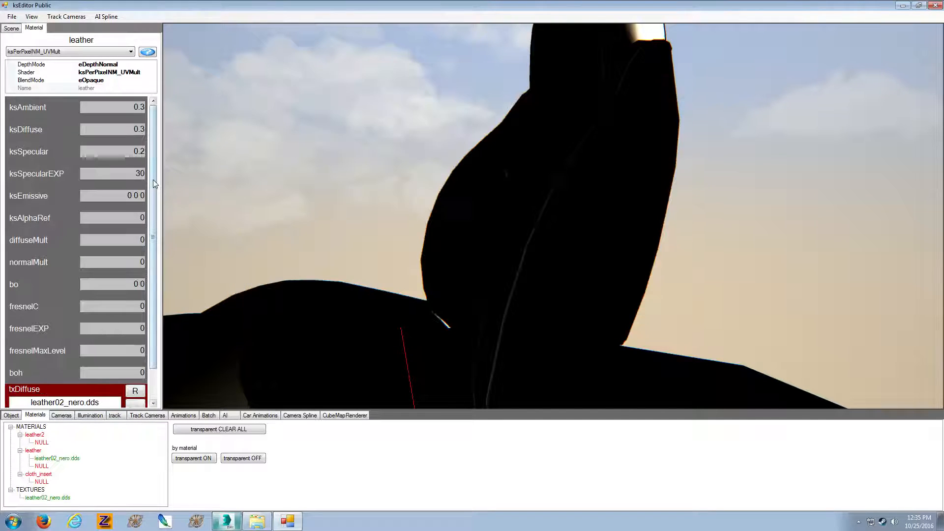
# Assign leather02_normals.dds as the leather material's normal texture and set diffuseMult and normalMult to 60
pyautogui.scroll(-1, 152, 179)
pyautogui.click(140, 399)
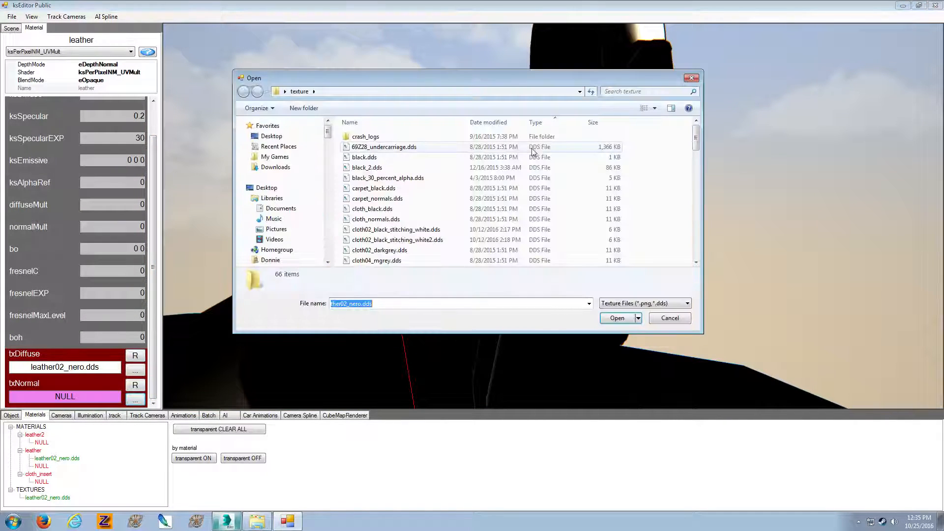
pyautogui.click(416, 177)
pyautogui.press('l')
pyautogui.doubleClick(417, 165)
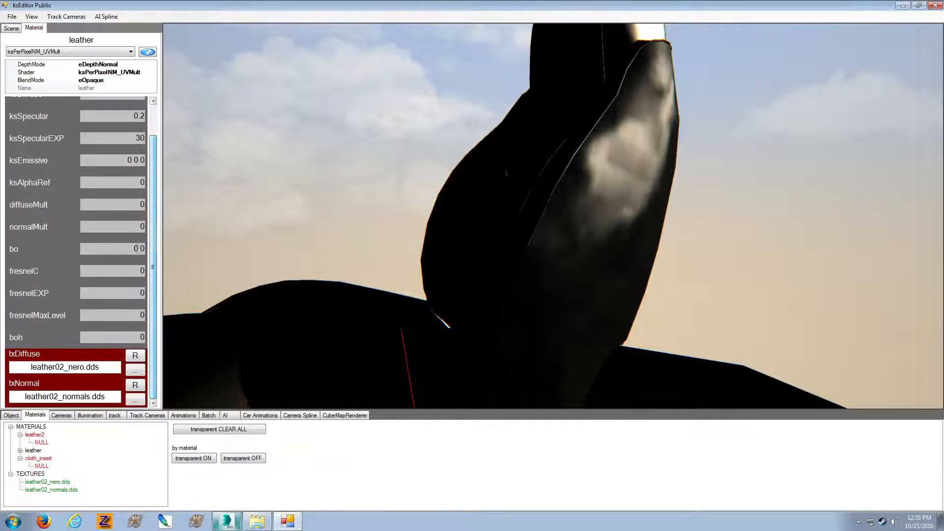
pyautogui.click(140, 226)
pyautogui.write('6')
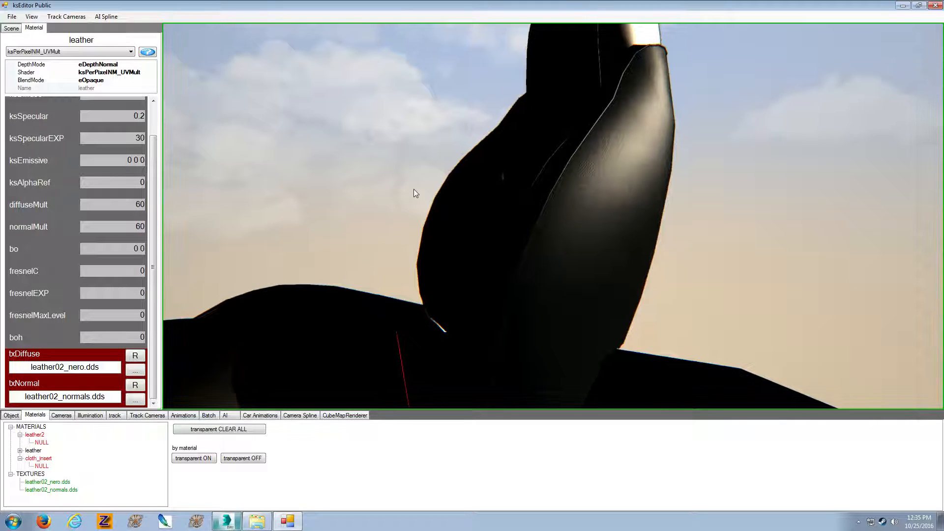
# Select the headrest's leather2 material and set ksAmbient and ksDiffuse to 0.3, ksSpecular to 0.2 and ksSpecularEXP to 30
pyautogui.moveTo(414, 188); pyautogui.dragTo(400, 217)
pyautogui.click(400, 219)
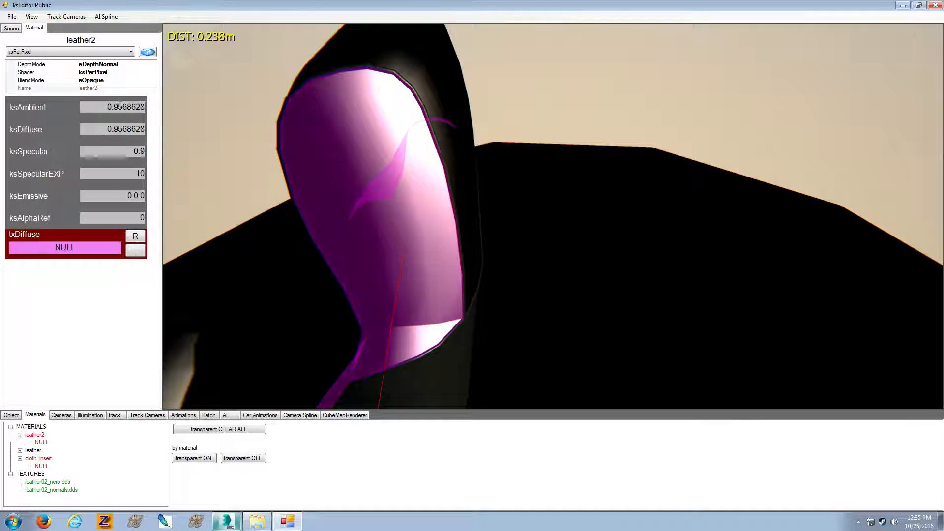
pyautogui.moveTo(114, 110); pyautogui.dragTo(148, 111)
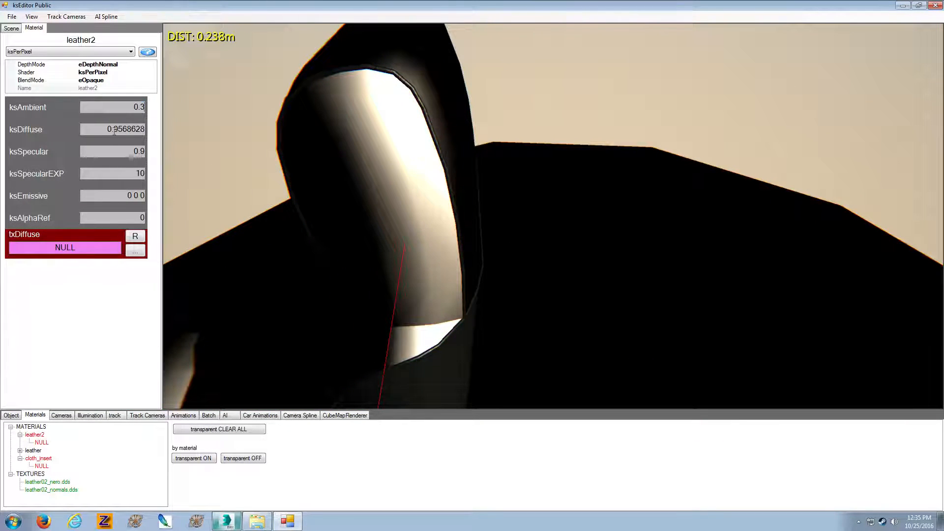
pyautogui.write('3')
pyautogui.write('2')
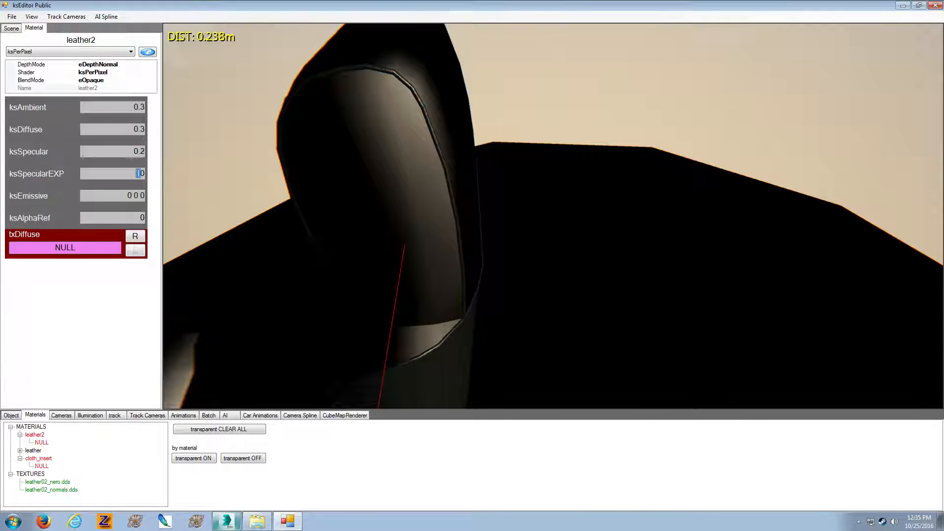
pyautogui.write('3')
# Change leather2's shader to ksPerPixelNM_UVMult and assign leather02_normals.dds as its normal texture
pyautogui.click(112, 51)
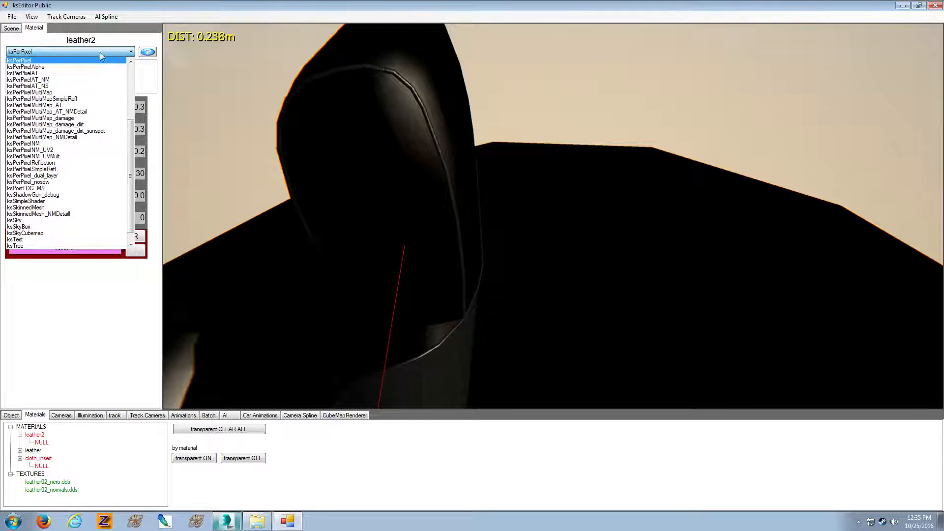
pyautogui.click(82, 156)
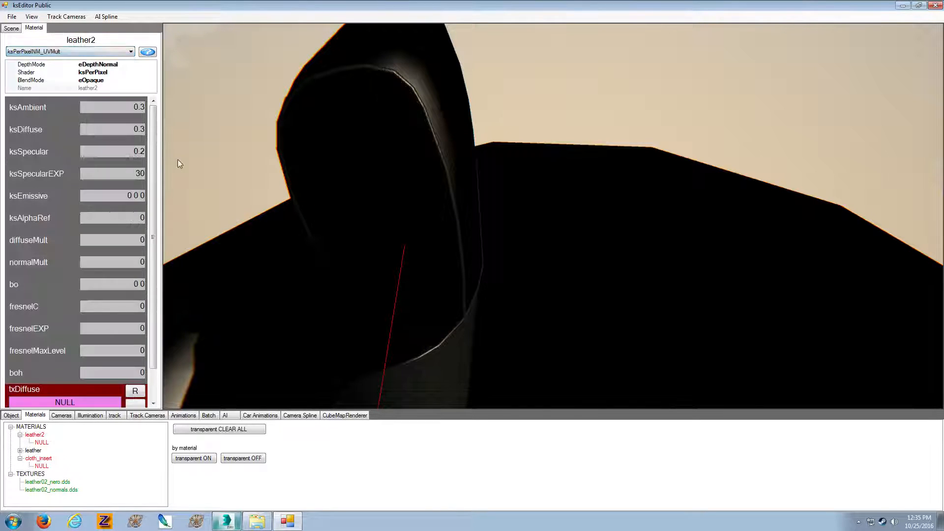
pyautogui.scroll(-1, 152, 195)
pyautogui.scroll(-1, 143, 393)
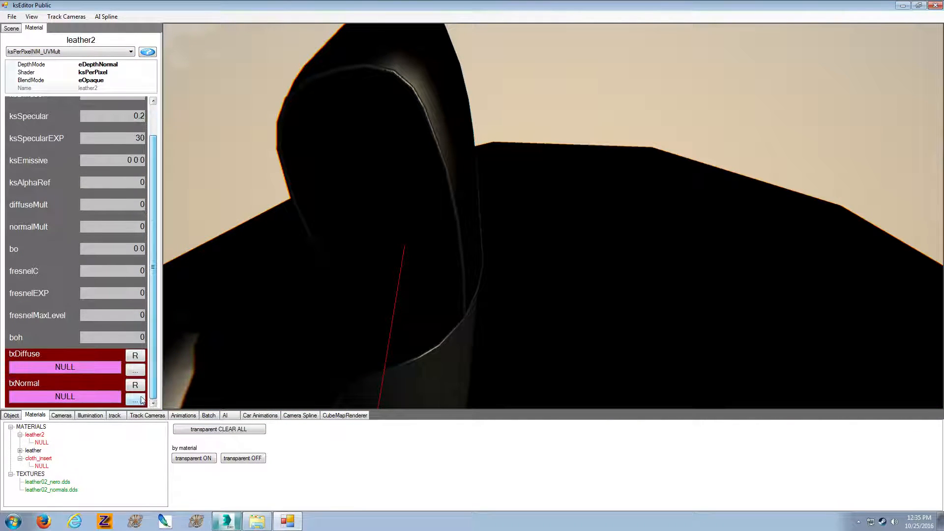
pyautogui.click(135, 398)
pyautogui.click(425, 201)
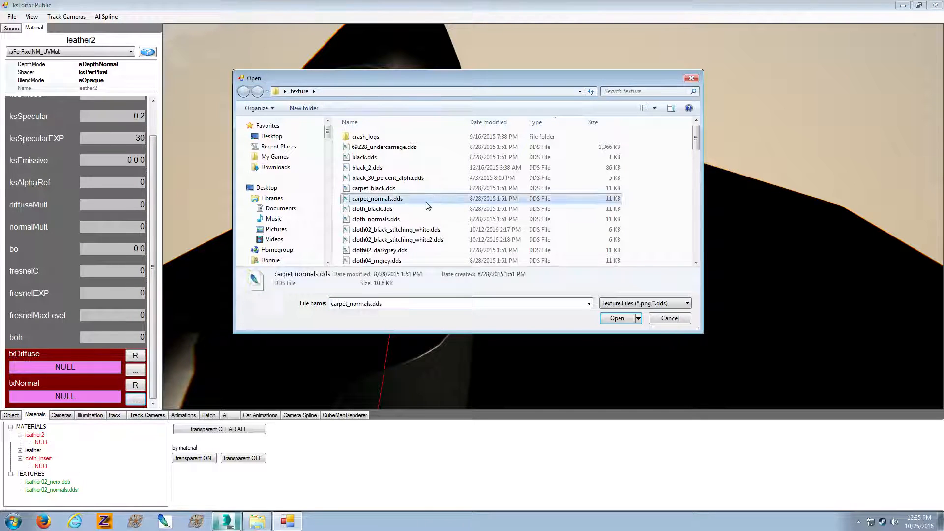
pyautogui.press('l')
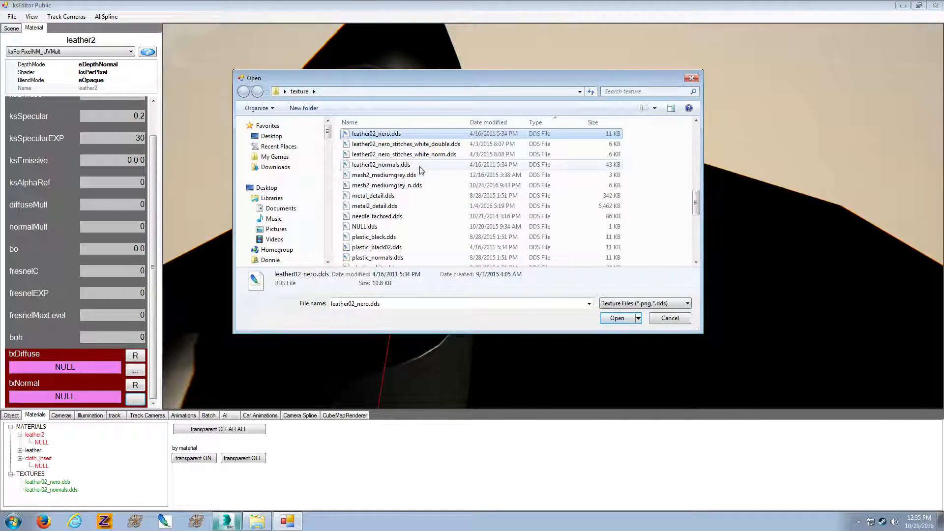
pyautogui.doubleClick(421, 166)
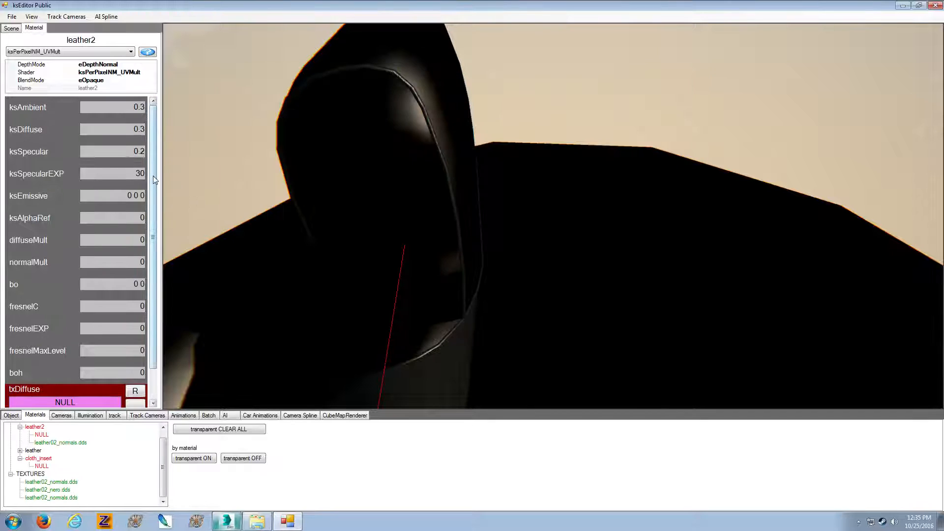
# Assign needle_tachred.dds as the diffuse texture of the leather2 material
pyautogui.click(135, 369)
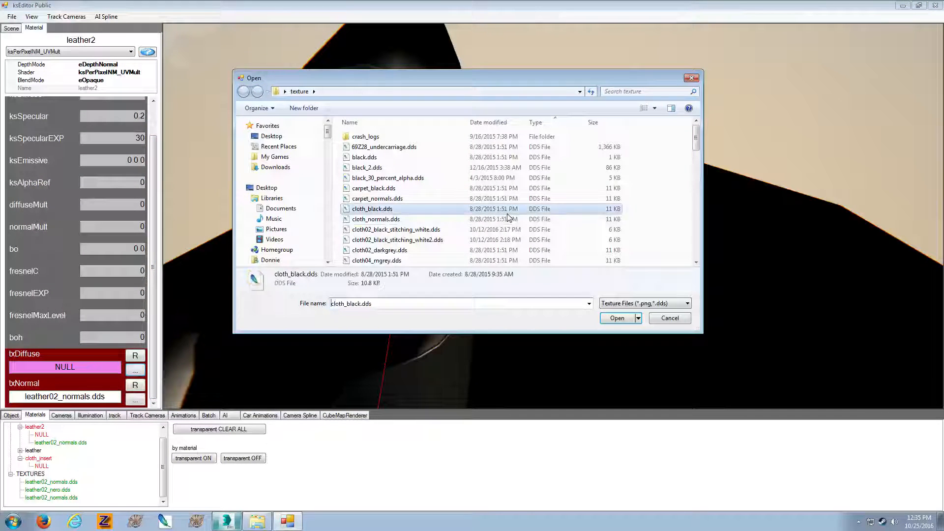
pyautogui.press('n')
pyautogui.doubleClick(434, 139)
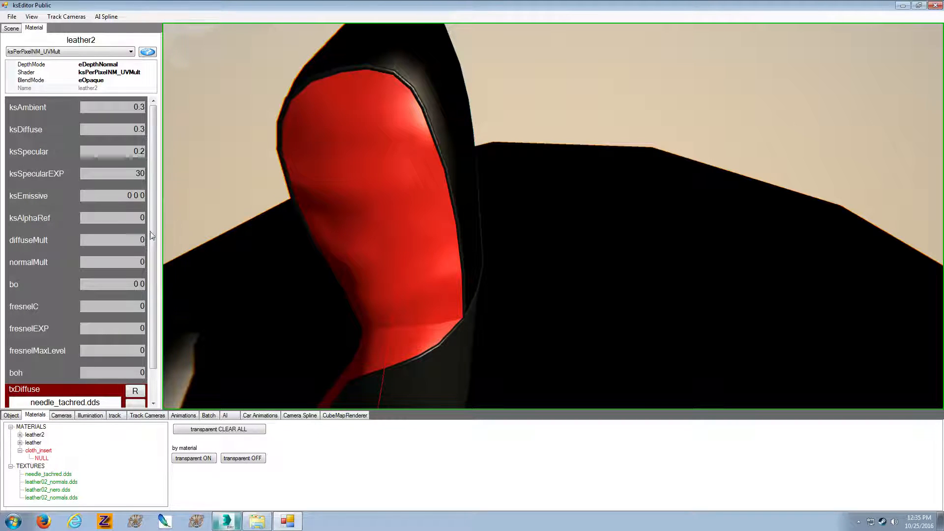
# Set leather2's diffuseMult and normalMult to 60 and its ksAmbient to 0.2
pyautogui.click(136, 261)
pyautogui.write('6')
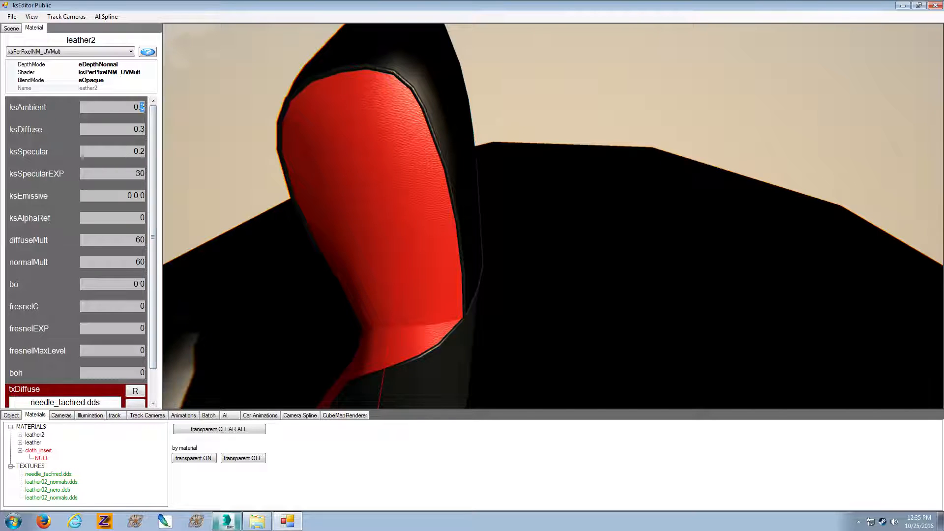
pyautogui.write('2')
# Select the seat's cloth_insert material, assign cloth04_mgrey.dds as its diffuse texture, and set ksAmbient and ksDiffuse to 0.3
pyautogui.moveTo(281, 140); pyautogui.dragTo(335, 118)
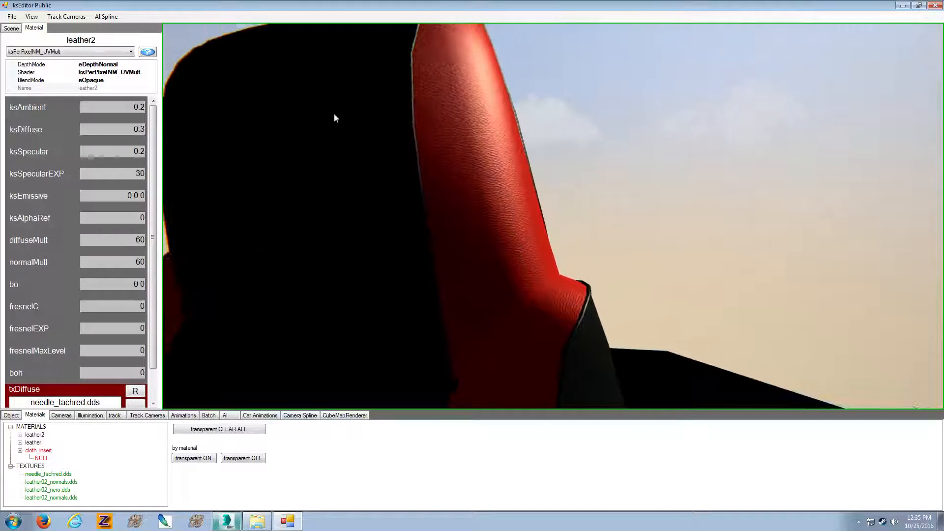
pyautogui.click(334, 118)
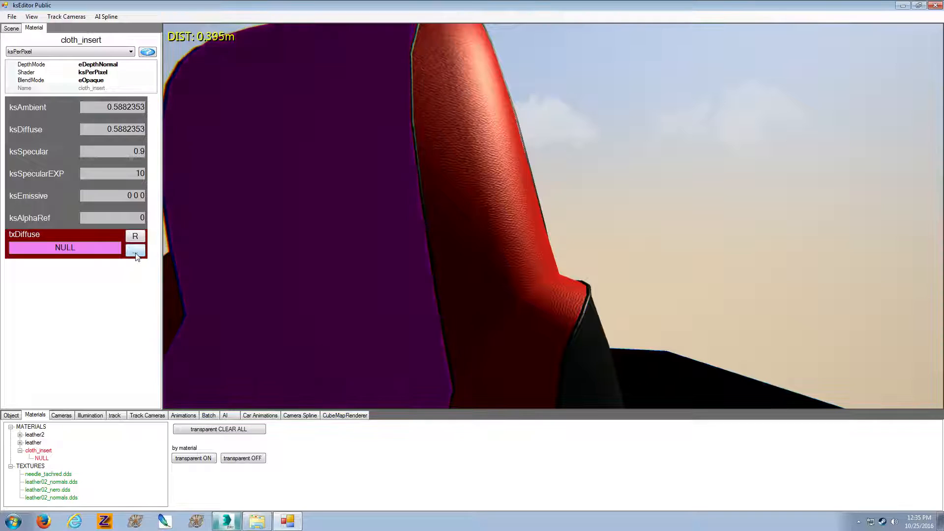
pyautogui.click(496, 189)
pyautogui.click(487, 197)
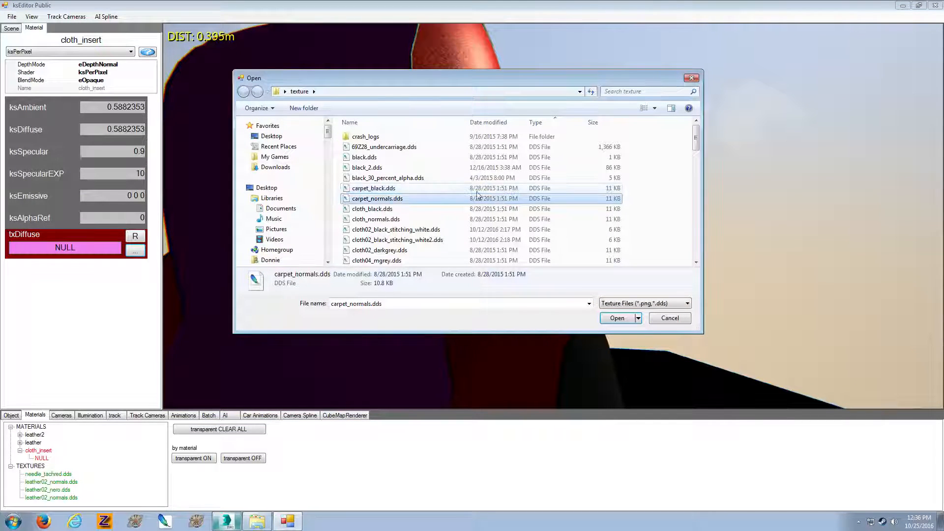
pyautogui.doubleClick(409, 260)
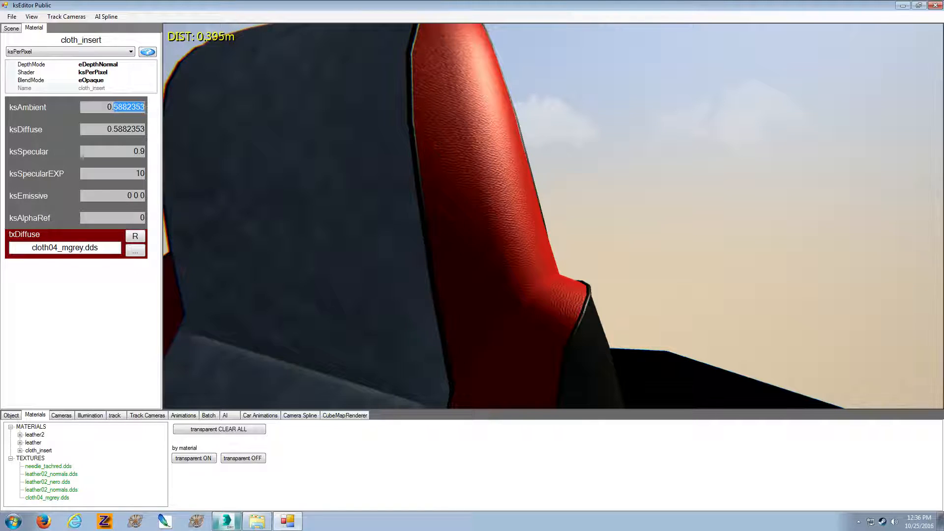
pyautogui.write('3')
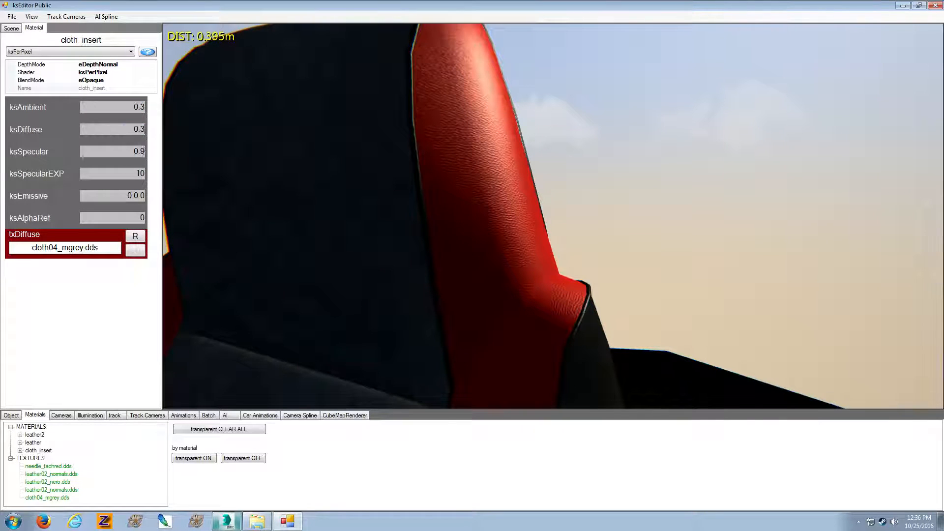
# Set cloth_insert's ksSpecular to 0 and ksSpecularEXP to 30, and change its shader to ksPerPixelNM_UVMult
pyautogui.moveTo(143, 151); pyautogui.dragTo(140, 151)
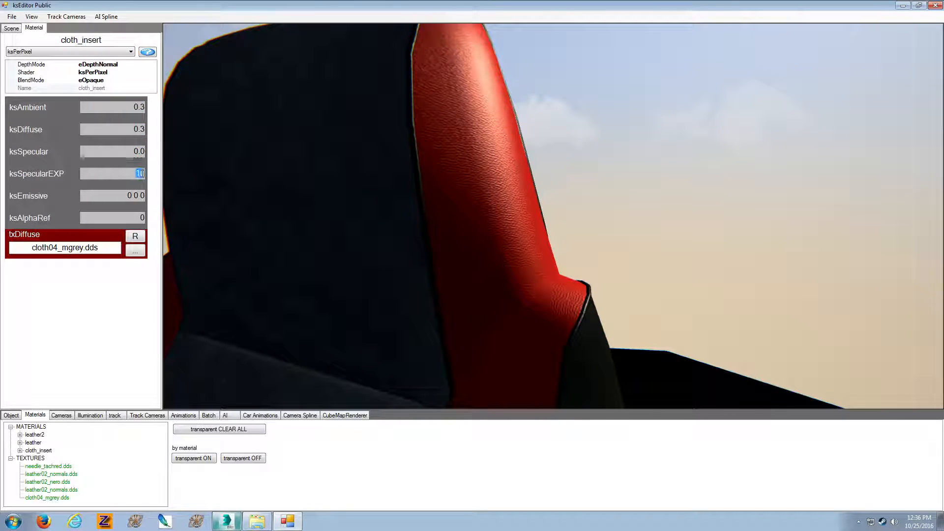
pyautogui.click(118, 52)
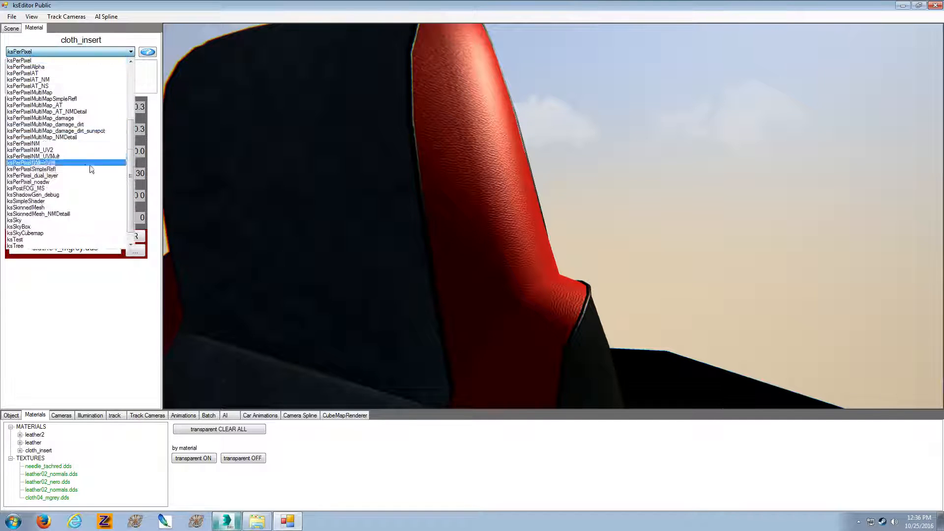
pyautogui.click(118, 160)
# Assign cloth_normals.dds as cloth_insert's normal texture and set its diffuseMult and normalMult to 20
pyautogui.scroll(-2, 157, 163)
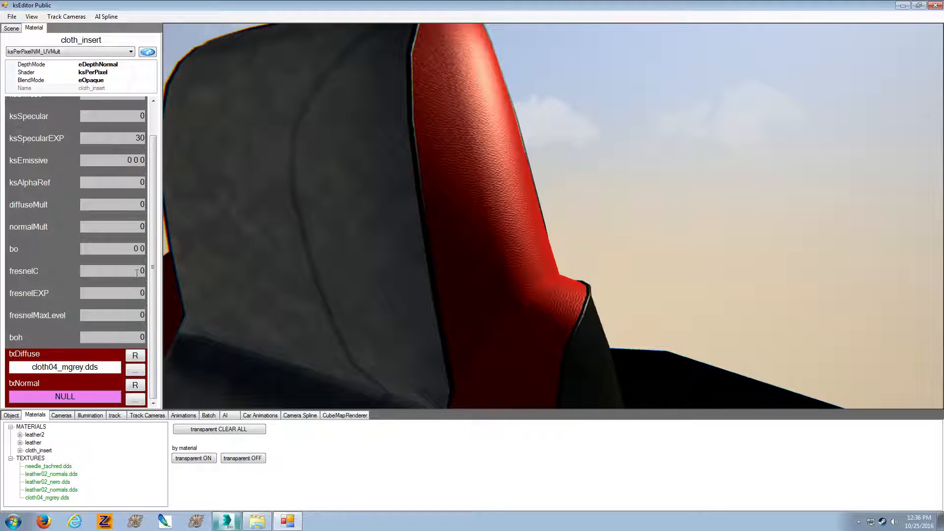
pyautogui.click(140, 401)
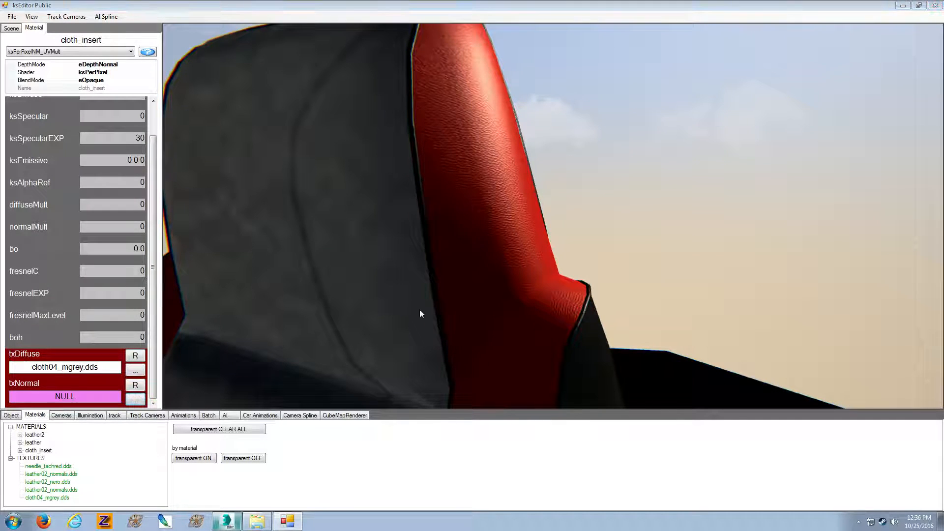
pyautogui.click(524, 219)
pyautogui.doubleClick(418, 222)
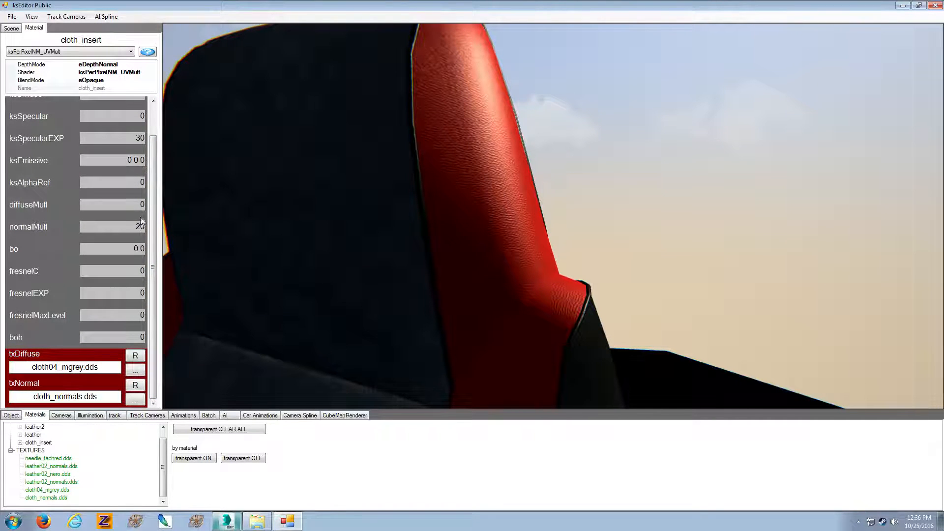
pyautogui.click(141, 204)
pyautogui.write('2')
# Reduce the Zenith in the illumination settings to light the seat's front, and examine the materials from the front
pyautogui.moveTo(258, 219)
pyautogui.mouseDown()
pyautogui.moveTo(255, 250)
pyautogui.moveTo(199, 278)
pyautogui.moveTo(160, 249)
pyautogui.moveTo(277, 226)
pyautogui.moveTo(261, 224)
pyautogui.mouseUp()
pyautogui.press('Down')
pyautogui.press('Right')
pyautogui.press('Up')
pyautogui.press('Down')
pyautogui.press('Right')
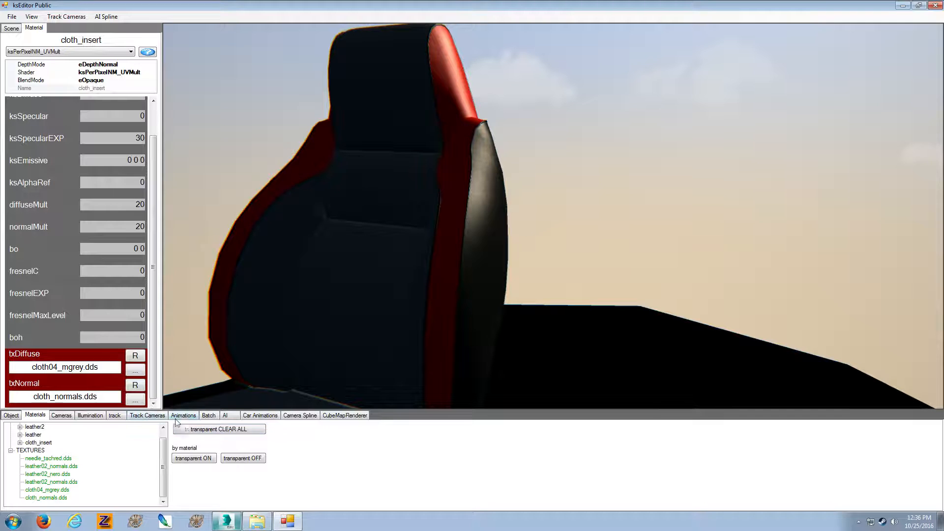
pyautogui.click(101, 416)
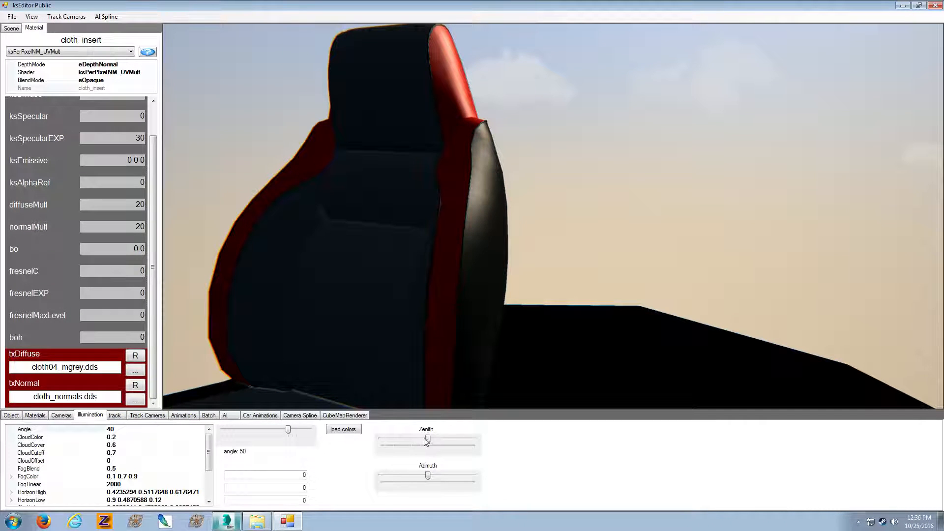
pyautogui.moveTo(427, 440); pyautogui.dragTo(412, 439)
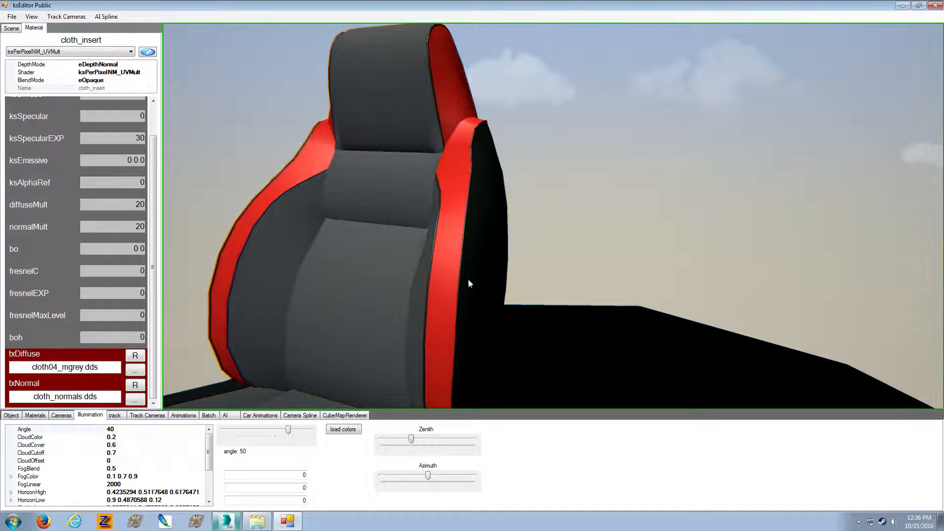
pyautogui.moveTo(468, 280); pyautogui.dragTo(555, 292, button='right')
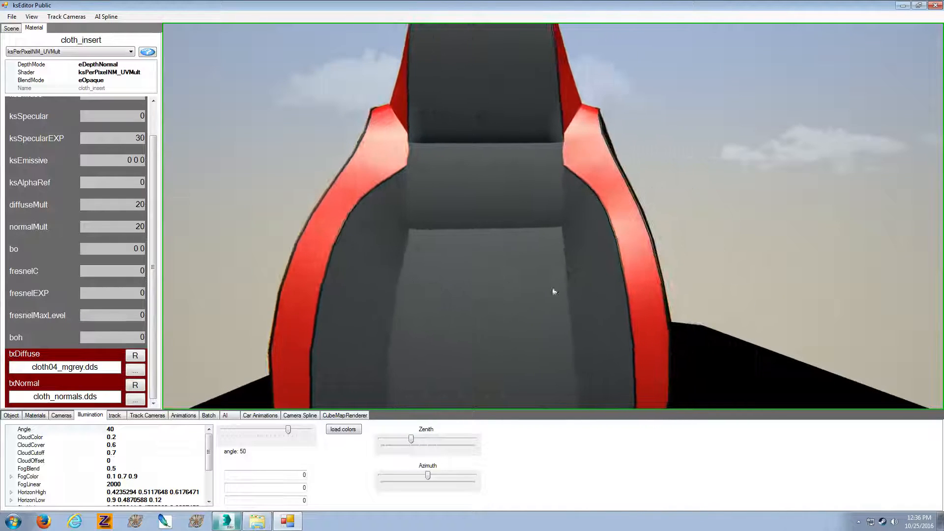